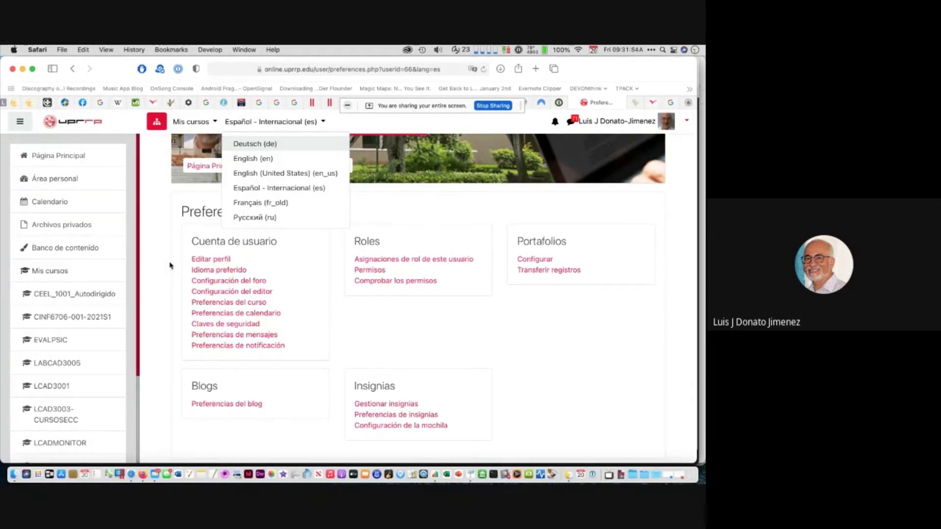
# Open Editar perfil from the user account preferences and review the General section's name, e-mail, location and description fields
pyautogui.press('Escape')
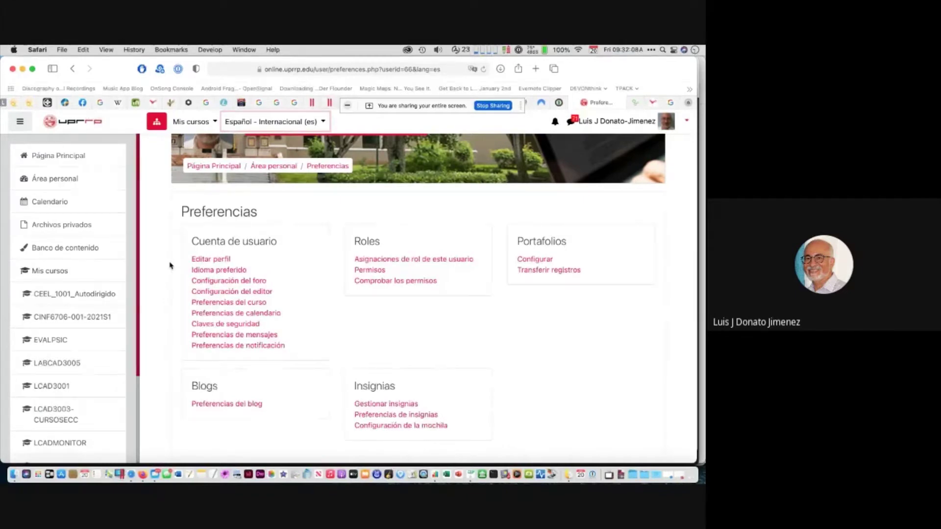
pyautogui.click(214, 260)
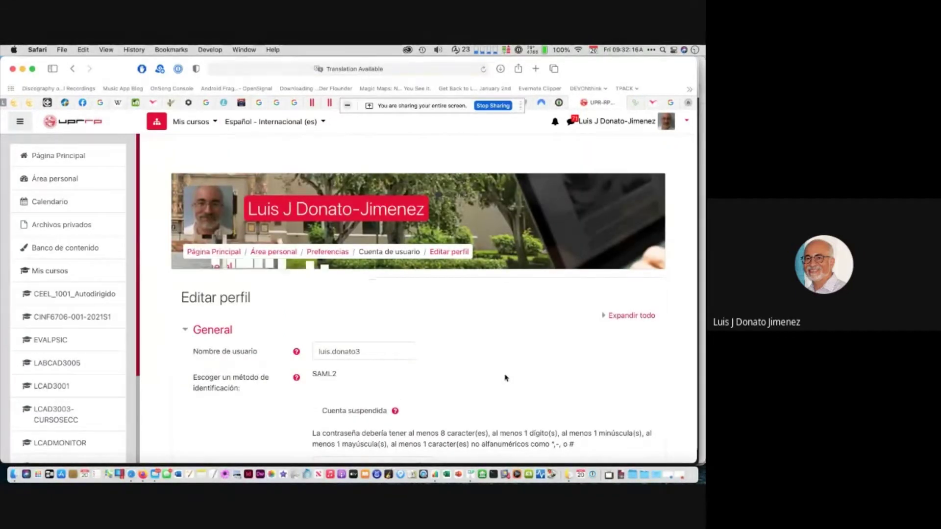
pyautogui.scroll(-5, 506, 378)
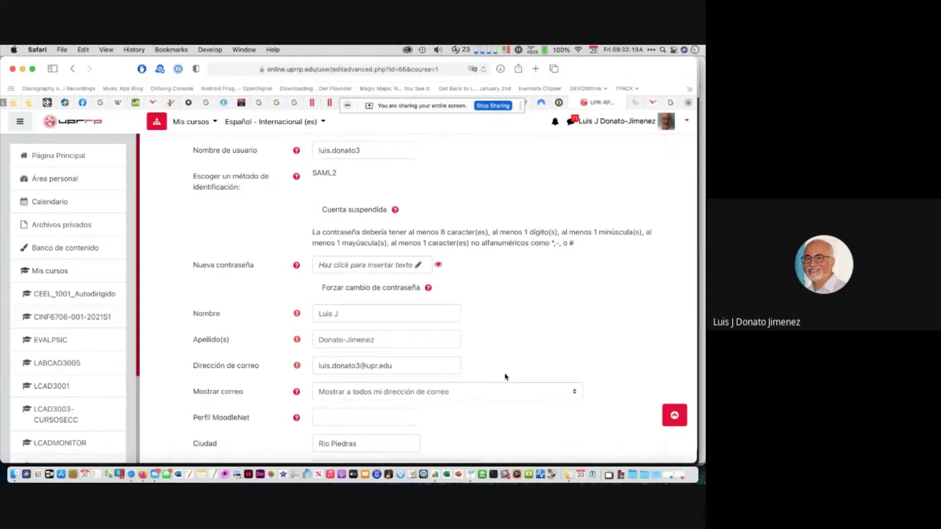
pyautogui.scroll(-3, 506, 377)
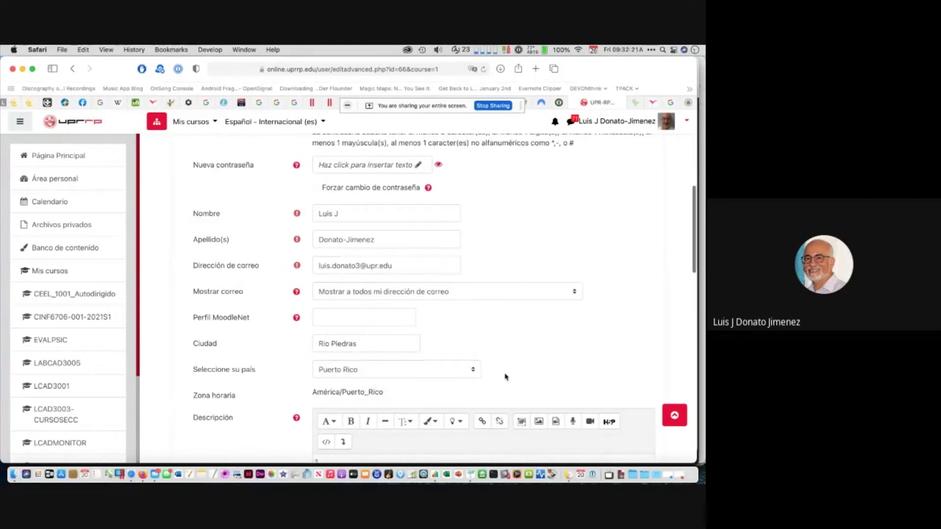
pyautogui.scroll(-1, 506, 377)
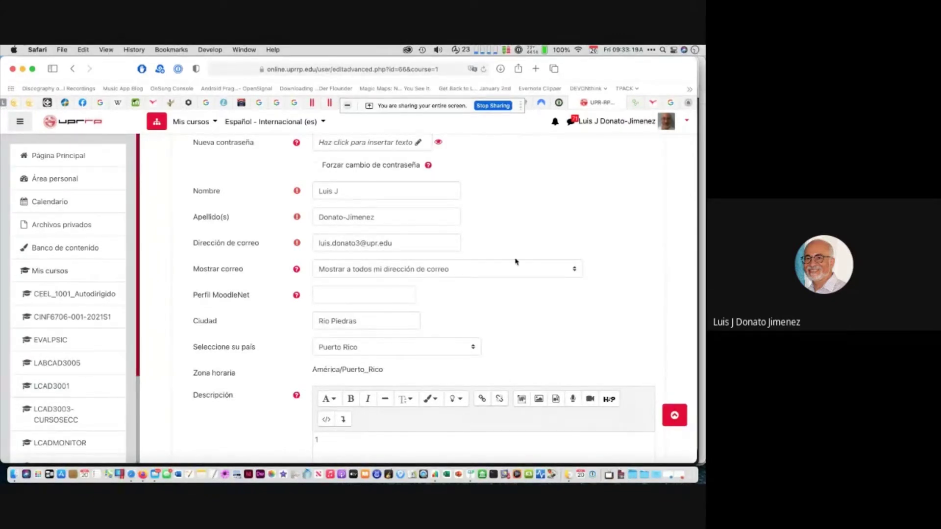
pyautogui.scroll(-3, 452, 309)
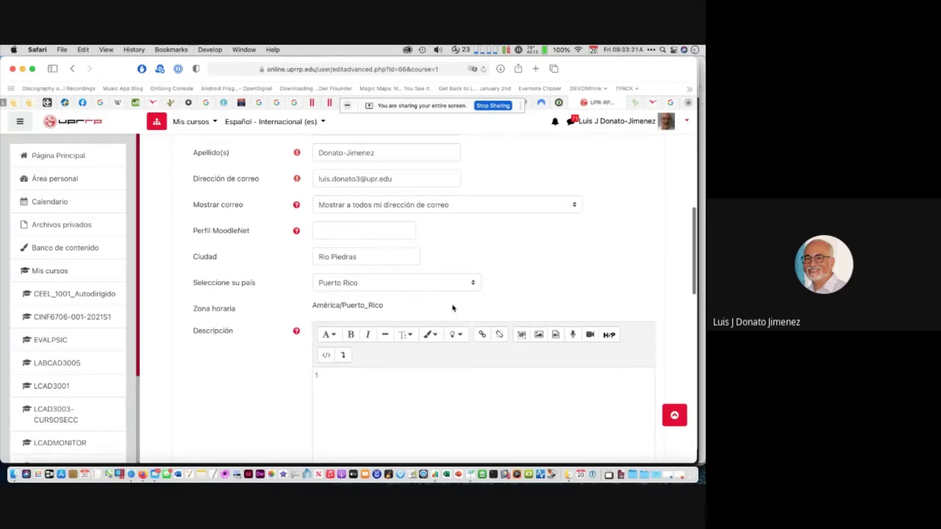
pyautogui.scroll(-1, 453, 309)
pyautogui.scroll(3, 452, 308)
pyautogui.scroll(-2, 452, 308)
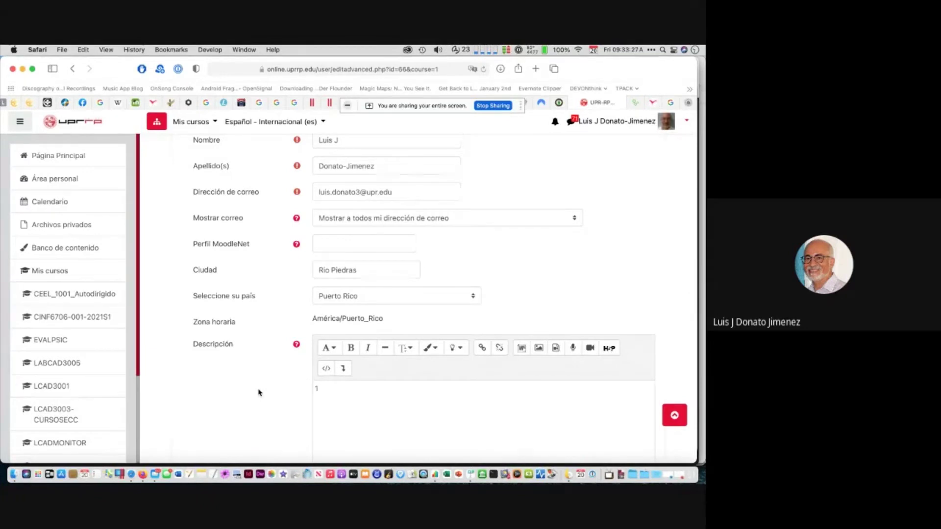
pyautogui.scroll(-3, 259, 392)
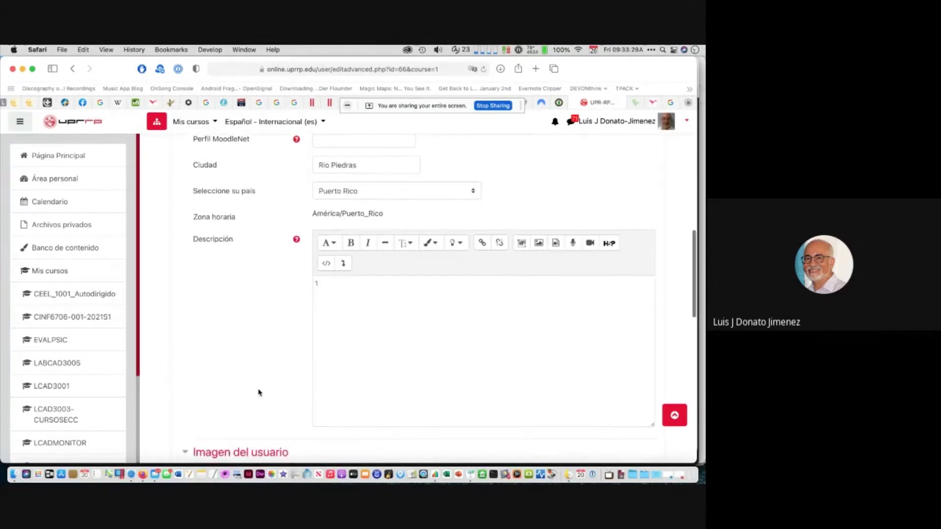
# View the upload options for a new user image, including browsing for a local file, and close them without uploading
pyautogui.scroll(-5, 259, 392)
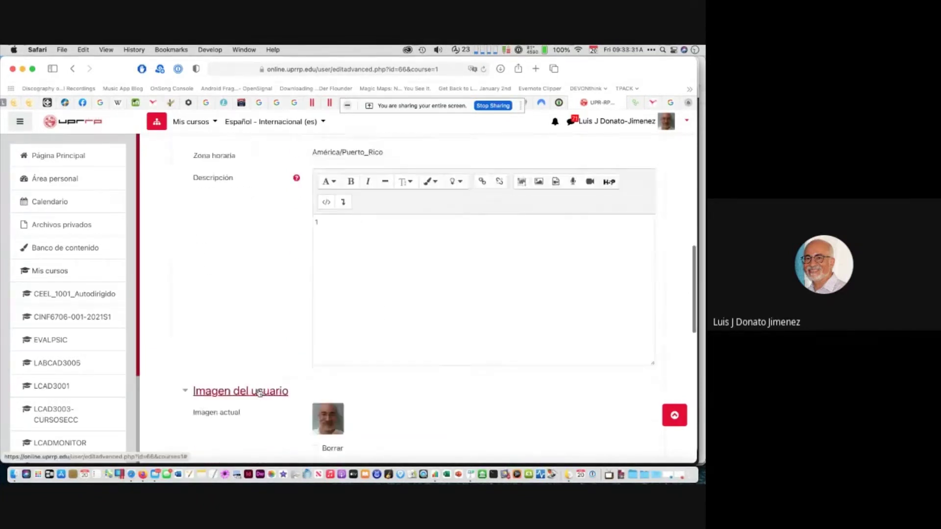
pyautogui.scroll(-2, 259, 392)
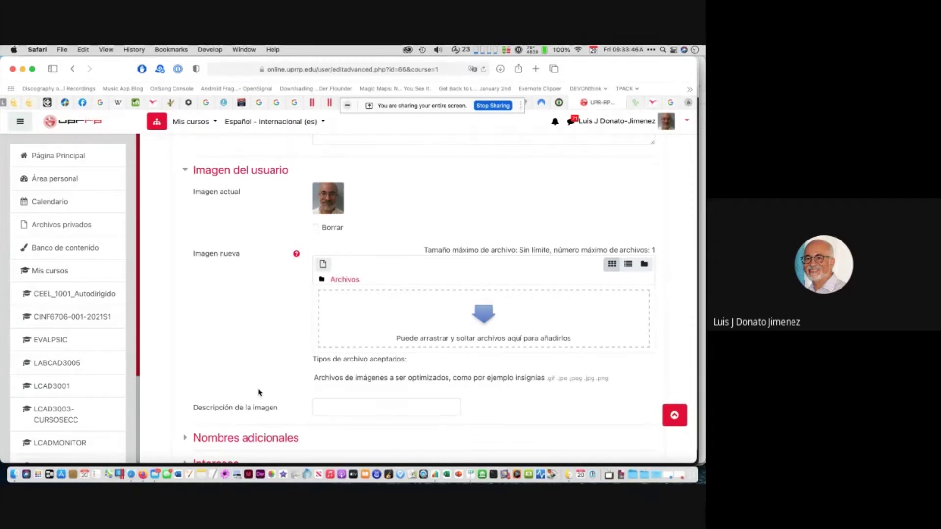
pyautogui.scroll(-2, 259, 392)
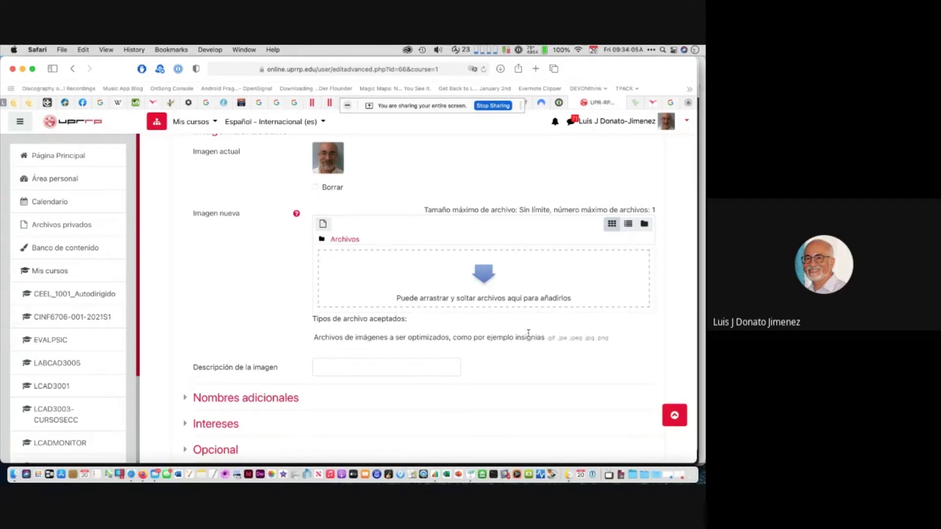
pyautogui.click(323, 224)
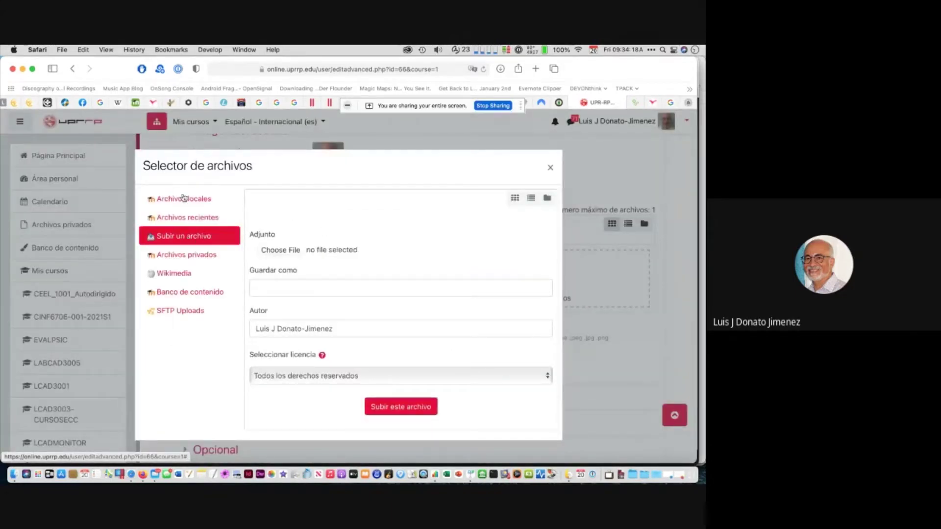
pyautogui.click(284, 250)
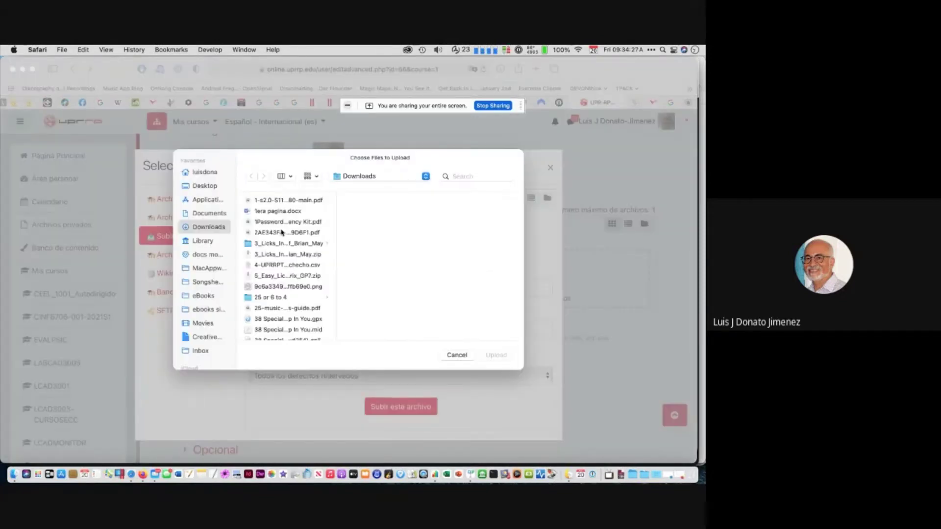
pyautogui.click(465, 357)
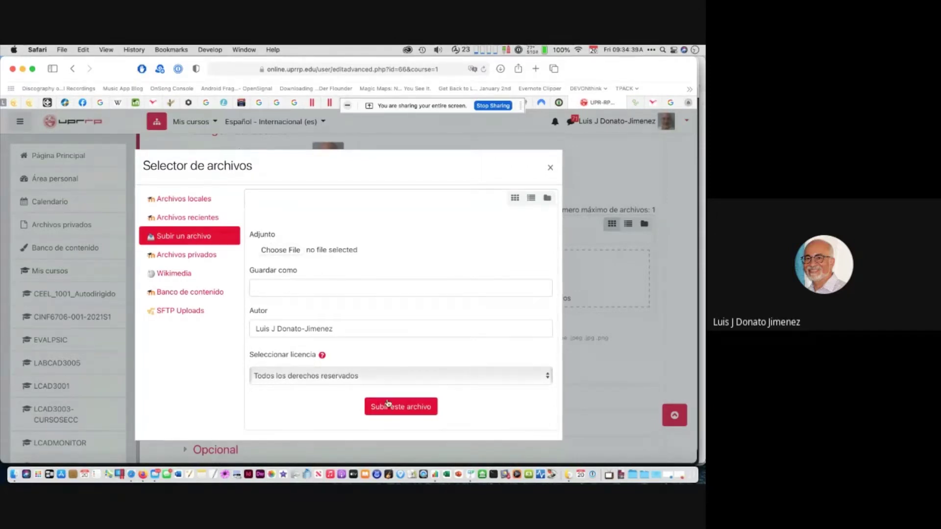
pyautogui.click(551, 169)
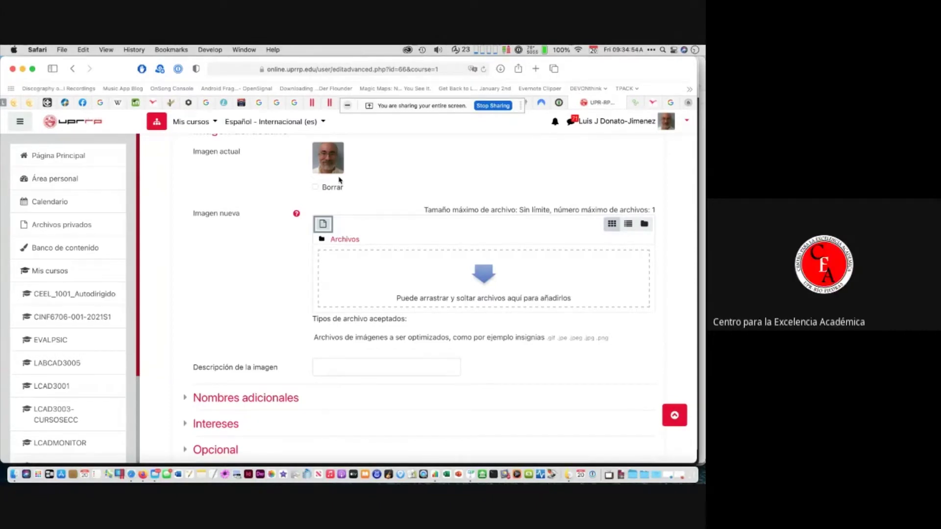
# Consult the Perfil slide in the presentation, return to the profile form and place the cursor in the Nombre field
pyautogui.press('super+Tab')
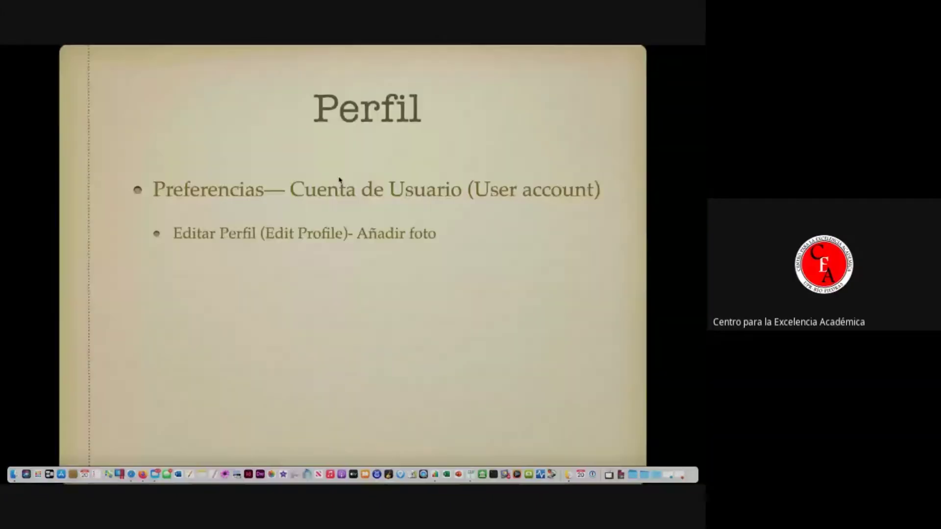
pyautogui.press('super+Tab')
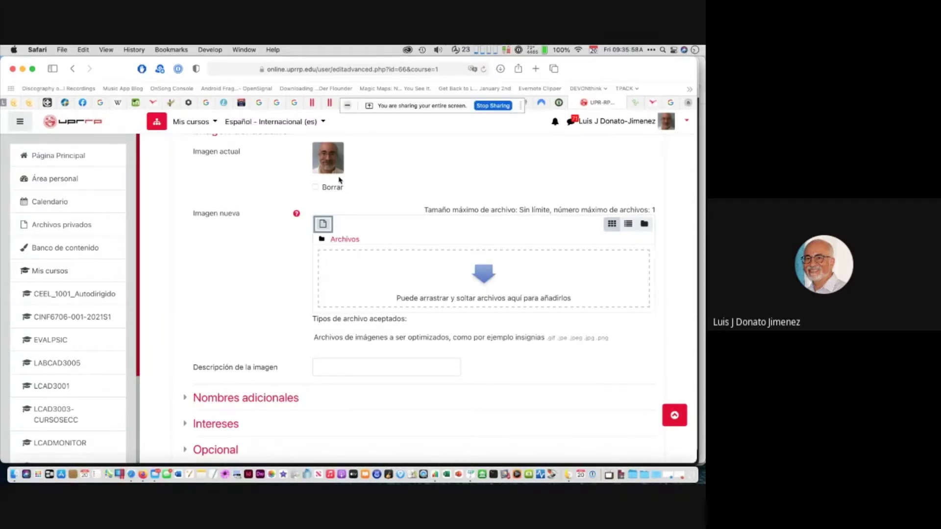
pyautogui.scroll(10, 339, 180)
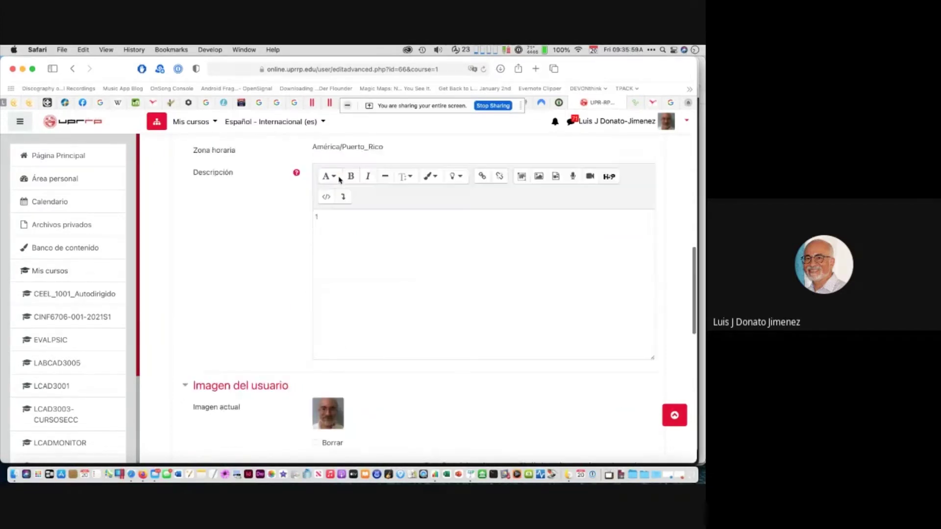
pyautogui.scroll(1, 339, 179)
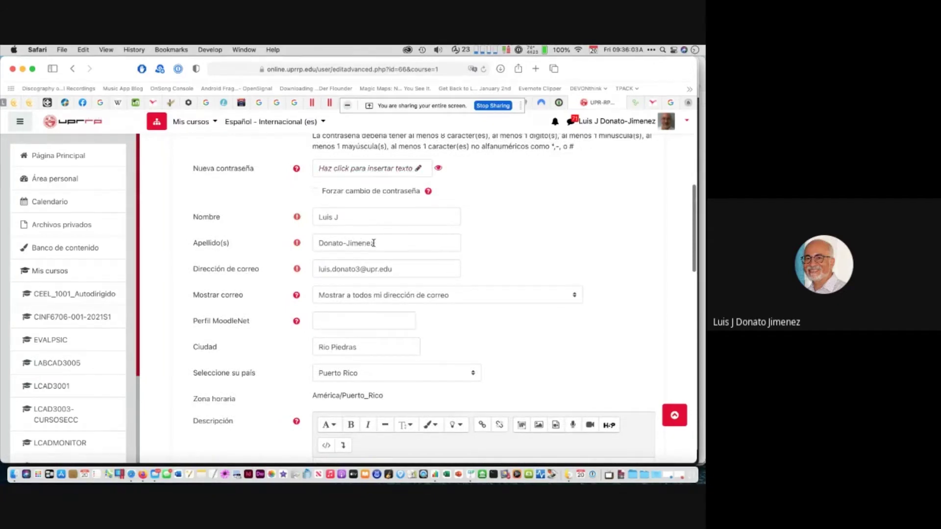
pyautogui.click(349, 217)
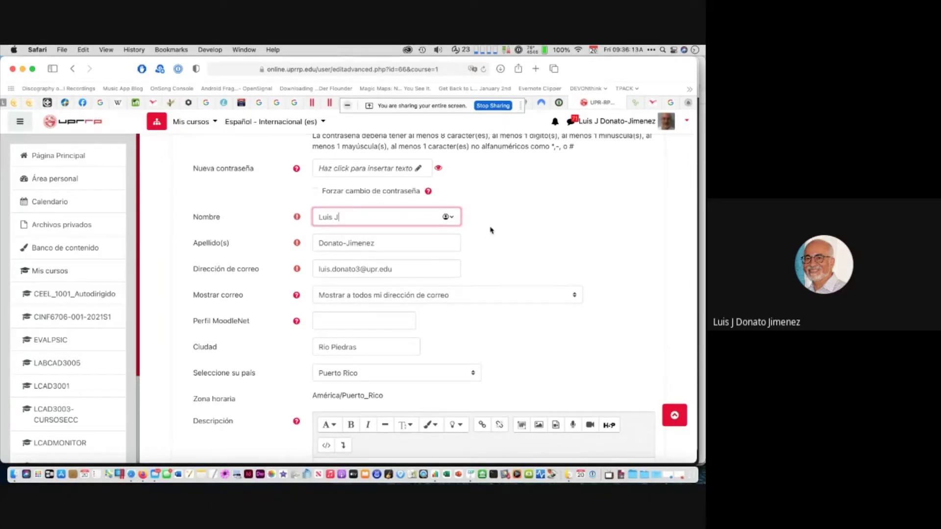
pyautogui.scroll(-1, 508, 236)
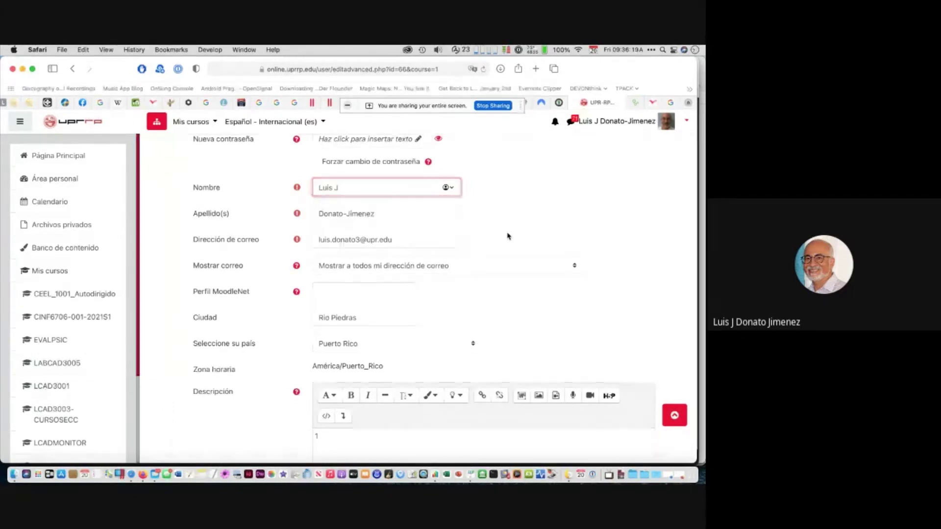
pyautogui.scroll(-10, 501, 283)
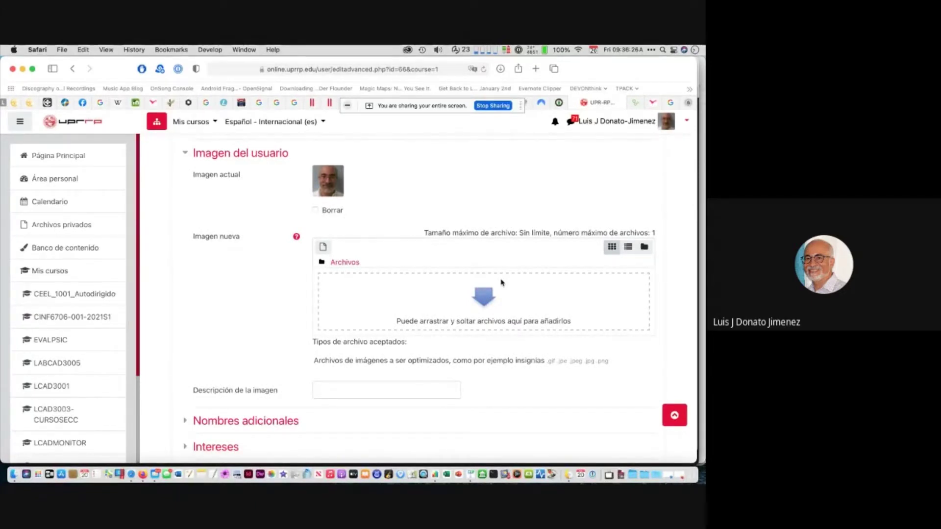
# Switch to the Google Meet call to read the in-call messages and return to the profile form in Safari
pyautogui.press('super+Tab')
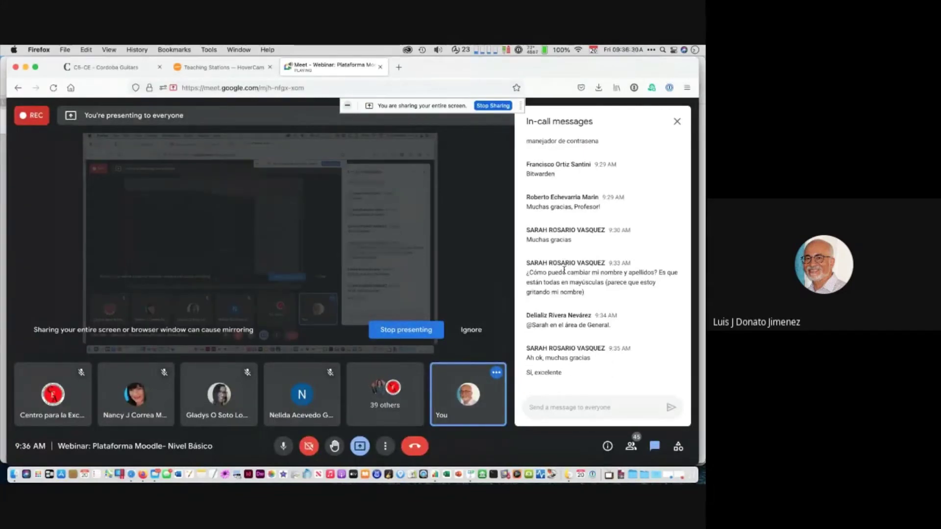
pyautogui.press('super+Tab')
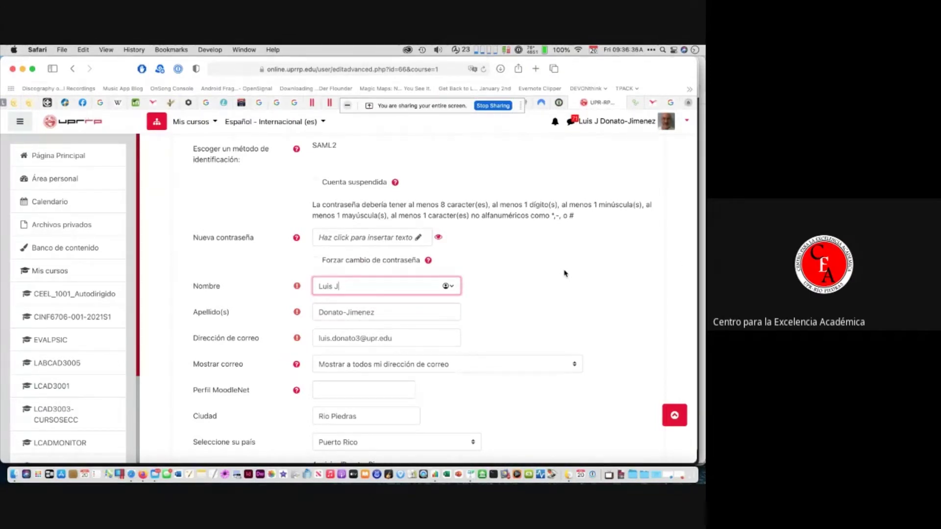
pyautogui.press('super+Tab')
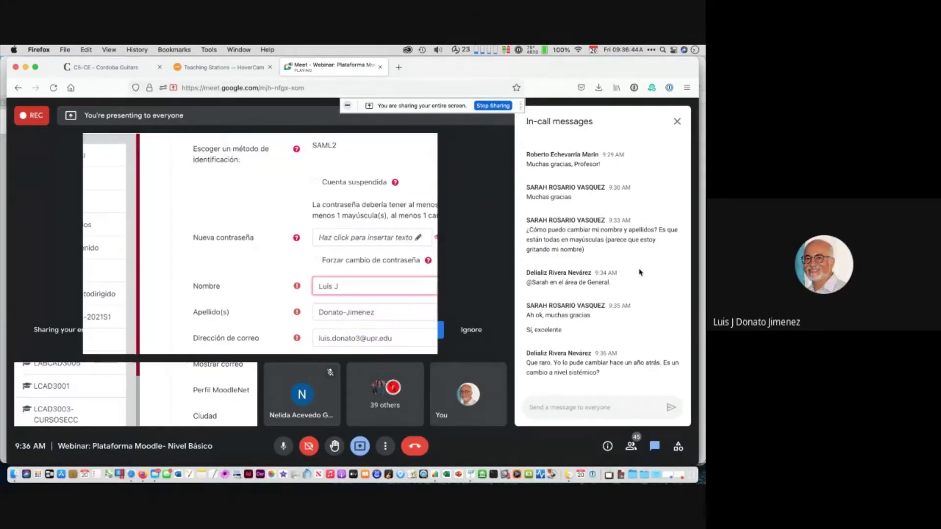
pyautogui.press('super+Tab')
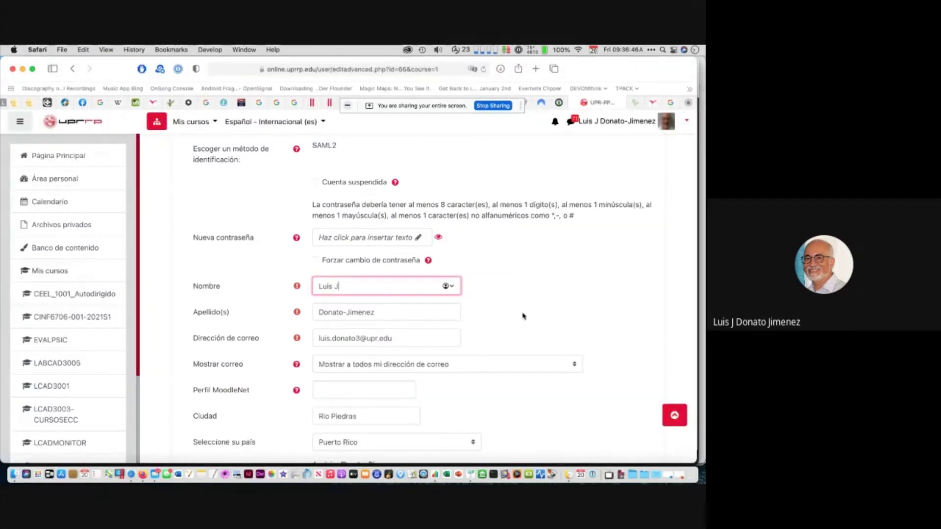
# Expand the Nombres adicionales and Intereses sections in turn to view their fields, collapsing each one after viewing
pyautogui.scroll(-5, 523, 316)
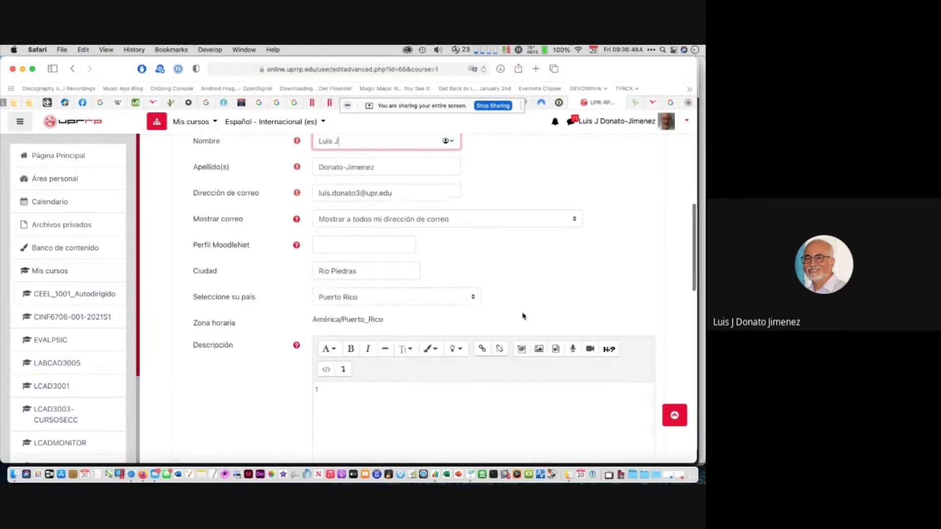
pyautogui.scroll(1, 523, 316)
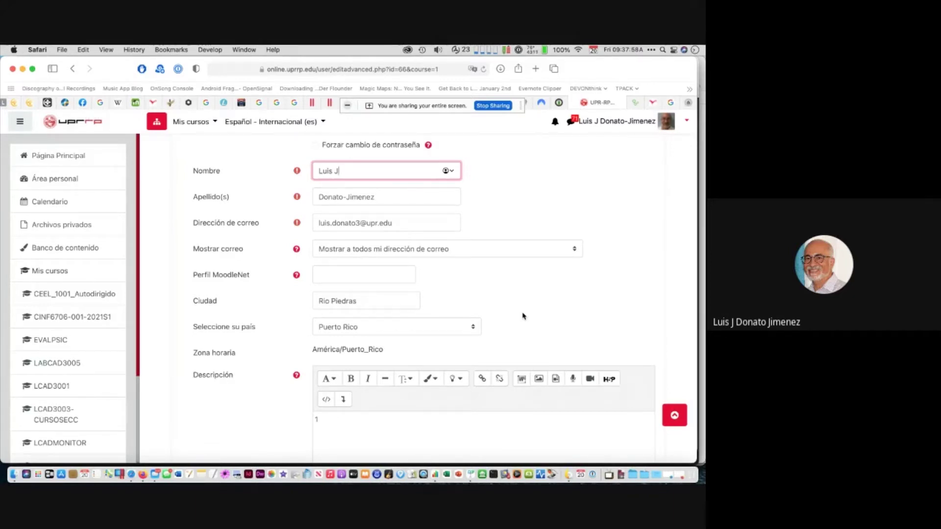
pyautogui.scroll(-10, 523, 316)
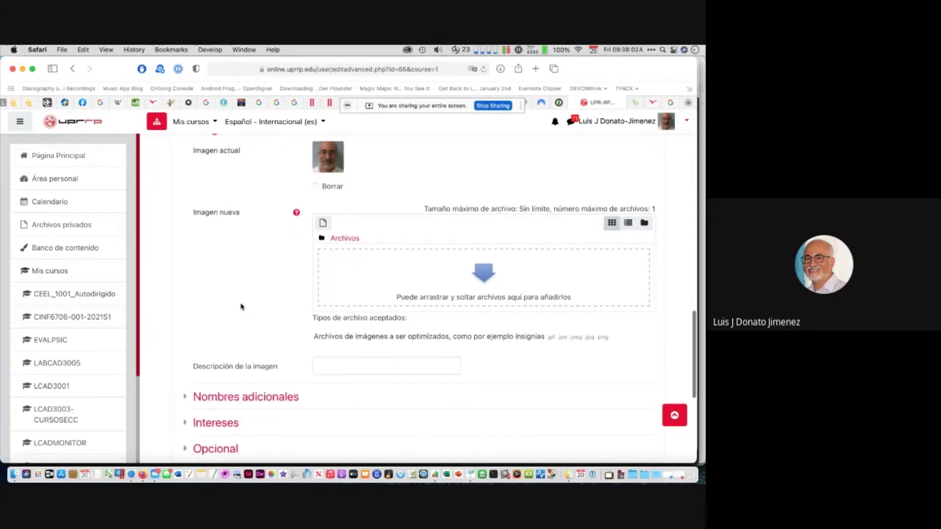
pyautogui.scroll(-5, 241, 307)
pyautogui.click(185, 232)
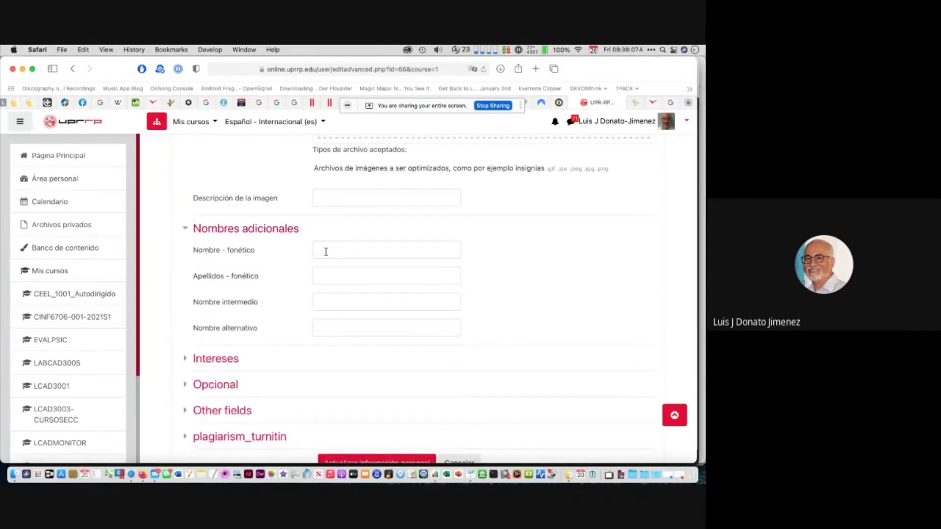
pyautogui.click(184, 229)
pyautogui.click(186, 256)
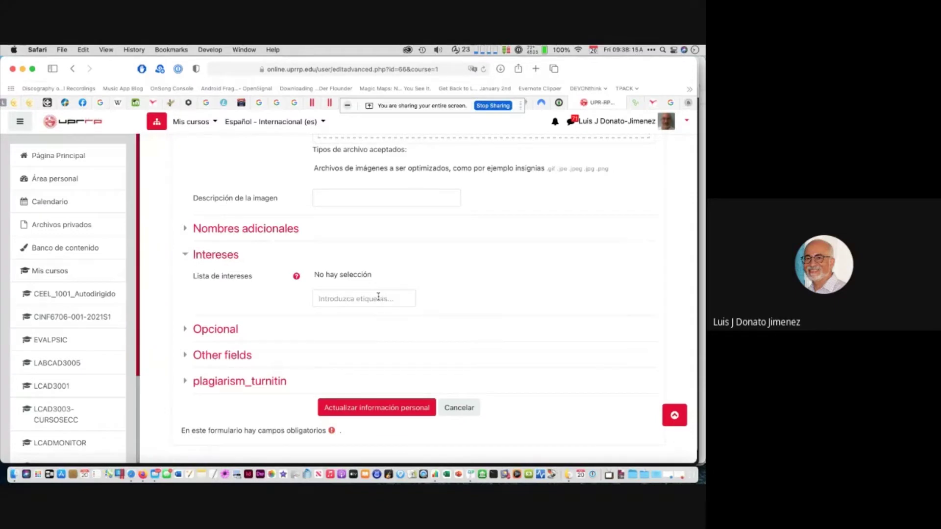
pyautogui.click(185, 256)
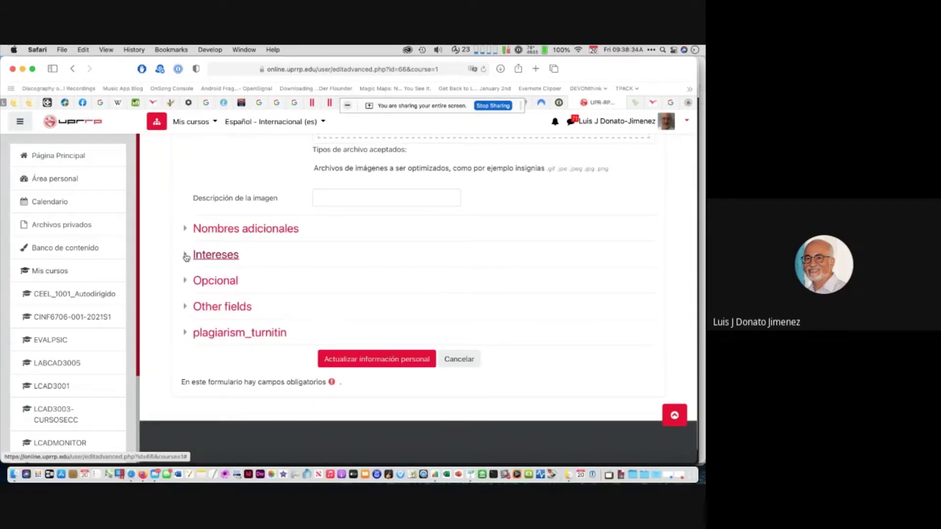
# Expand the Opcional section and review its web page, messaging ID, institution, department and contact fields
pyautogui.click(187, 280)
pyautogui.scroll(-5, 187, 279)
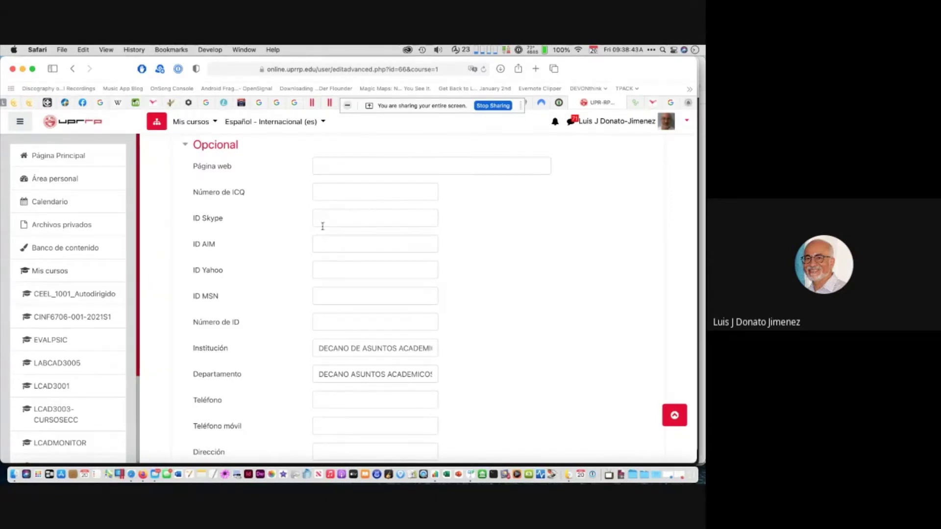
pyautogui.scroll(-5, 328, 299)
pyautogui.scroll(5, 328, 300)
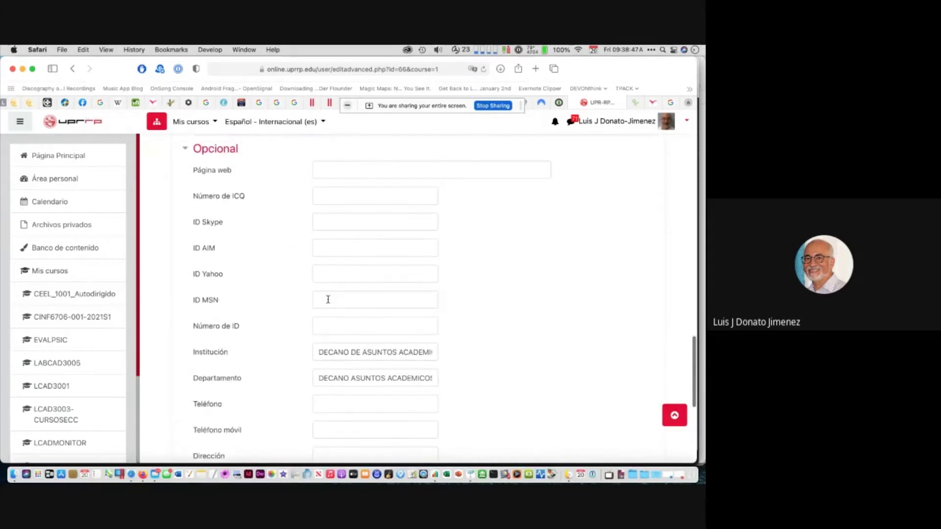
pyautogui.scroll(-3, 327, 299)
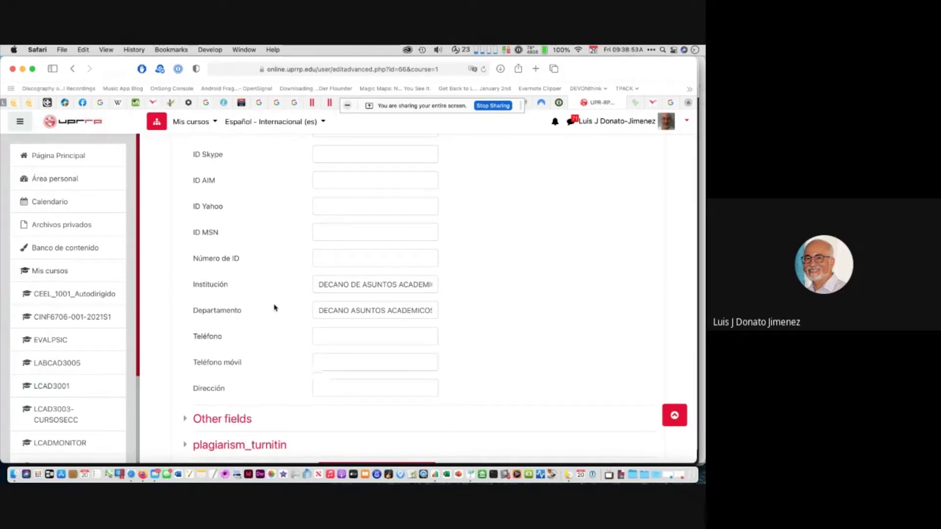
# Collapse the Opcional section and cancel the profile form to return to the Preferencias page
pyautogui.scroll(5, 274, 307)
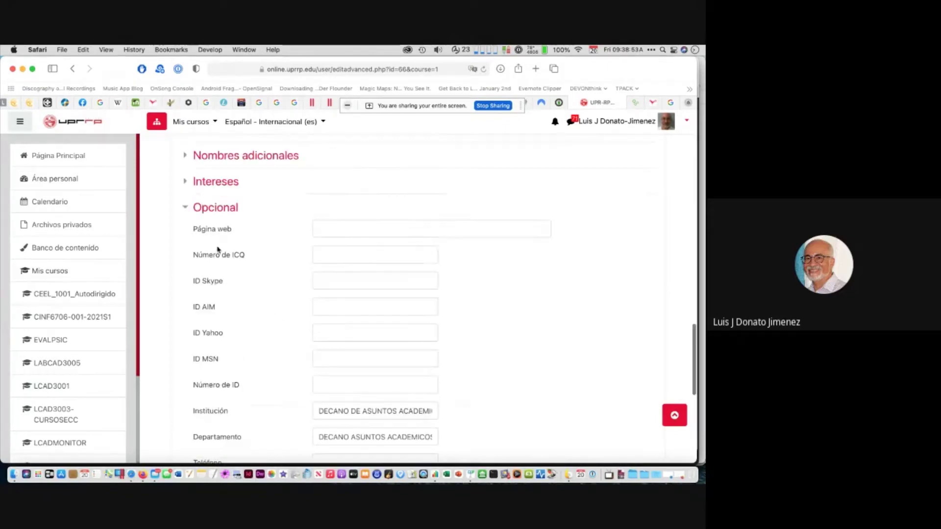
pyautogui.click(185, 209)
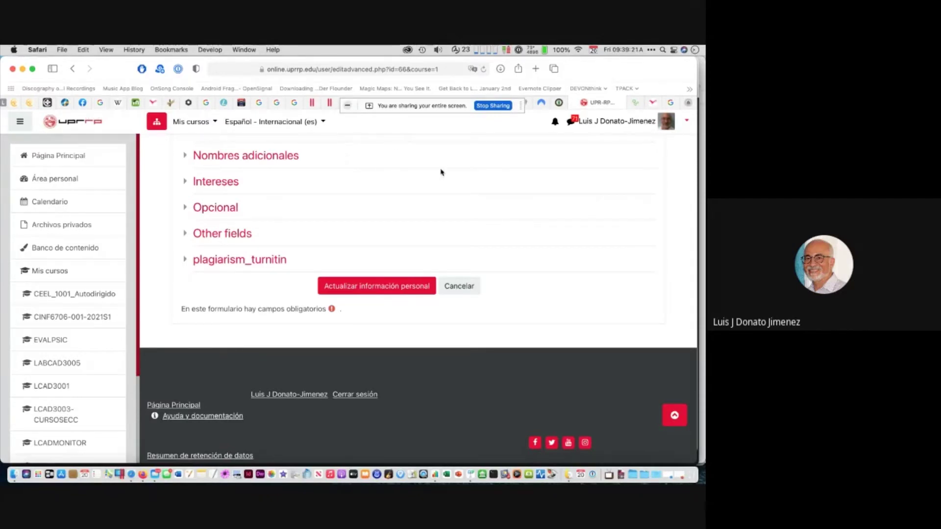
pyautogui.scroll(6, 400, 166)
pyautogui.scroll(-5, 400, 165)
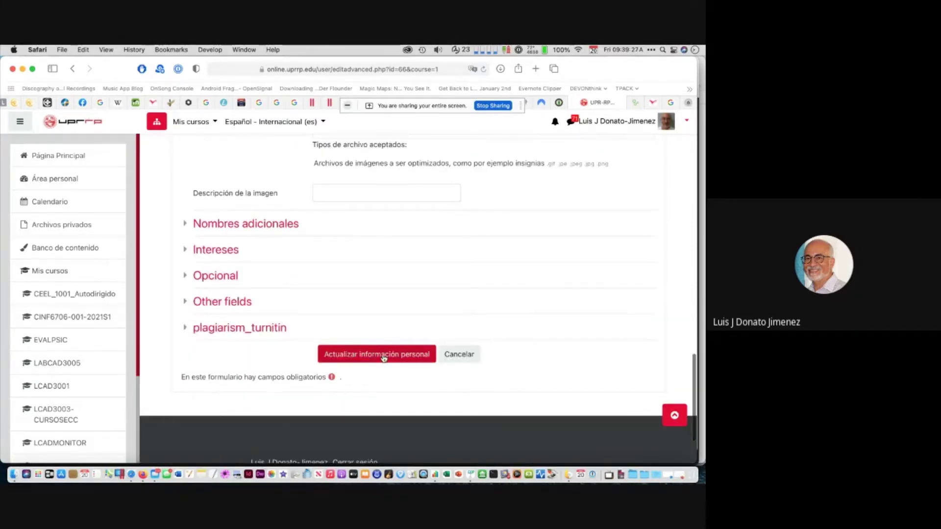
pyautogui.click(469, 360)
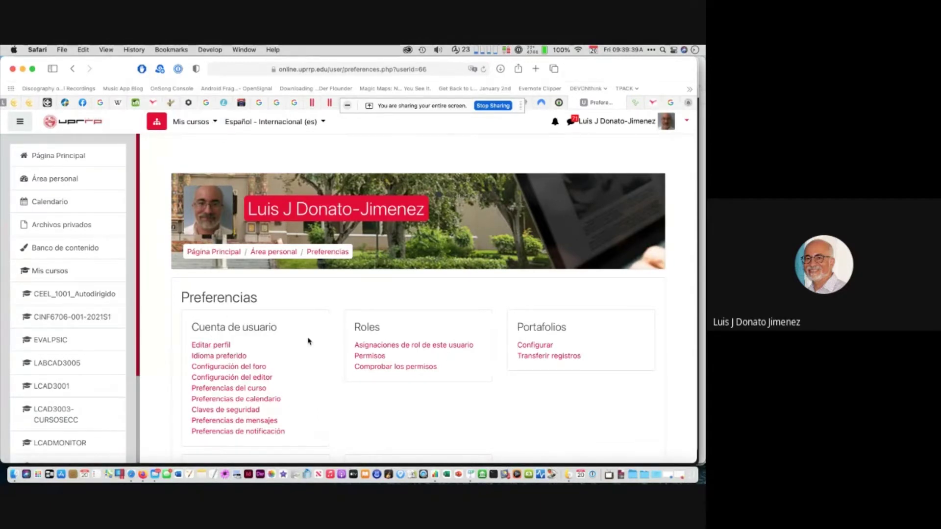
# Review the languages offered by the site language selector and the Idioma preferido setting, cancelling that setting without changes
pyautogui.click(323, 123)
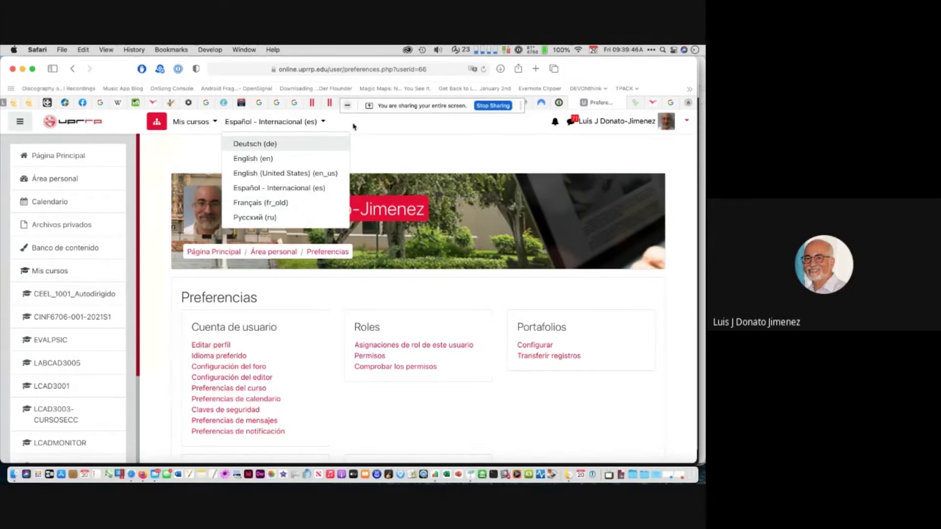
pyautogui.press('Escape')
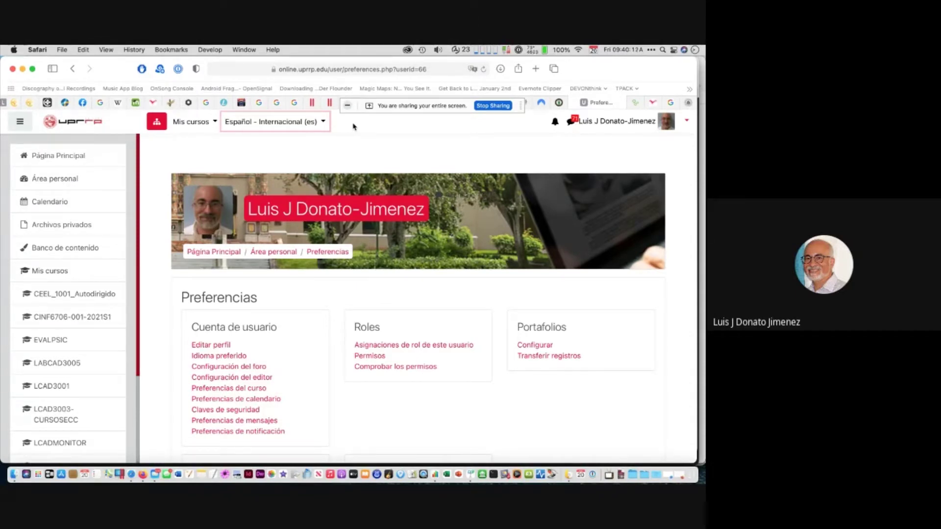
pyautogui.click(219, 359)
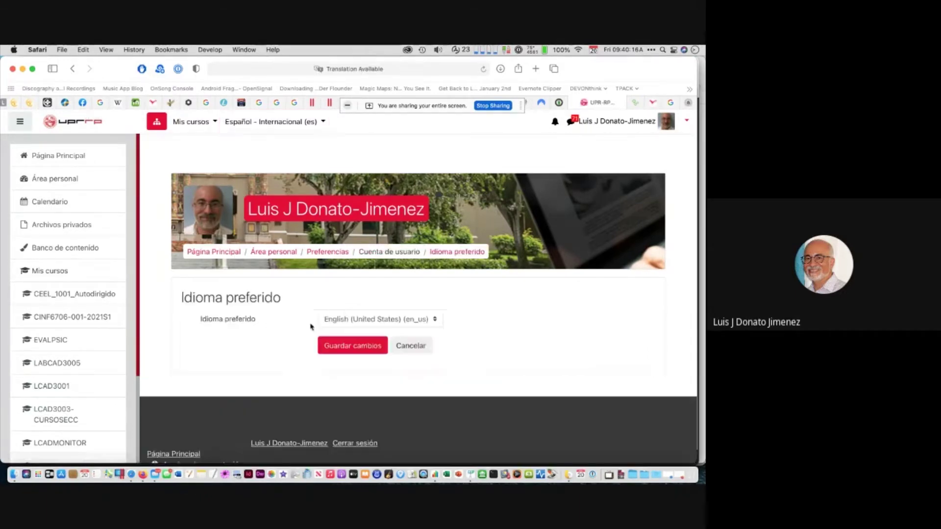
pyautogui.click(436, 320)
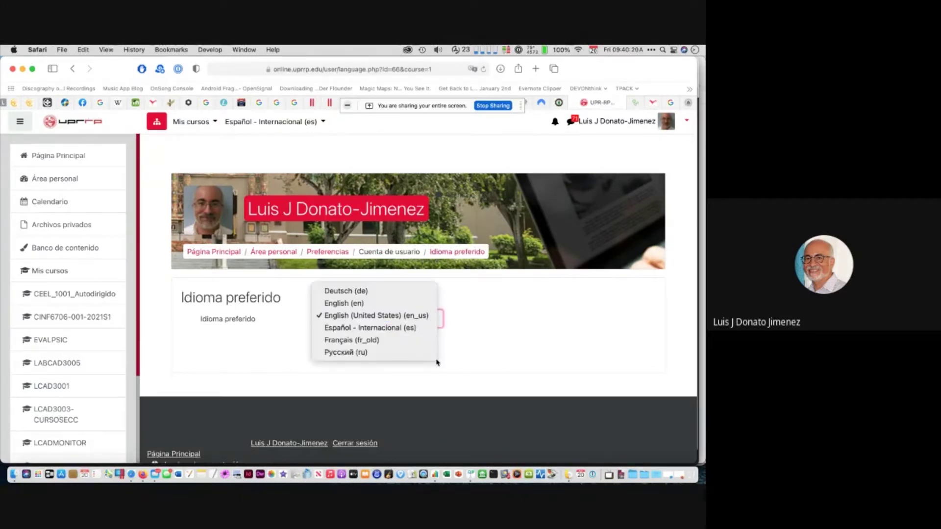
pyautogui.click(493, 328)
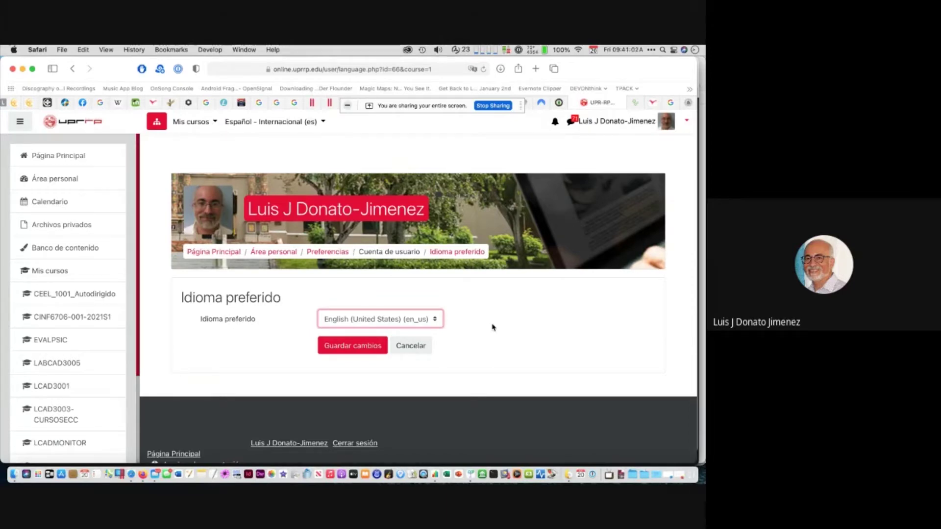
pyautogui.moveTo(354, 319); pyautogui.dragTo(439, 317)
pyautogui.click(435, 323)
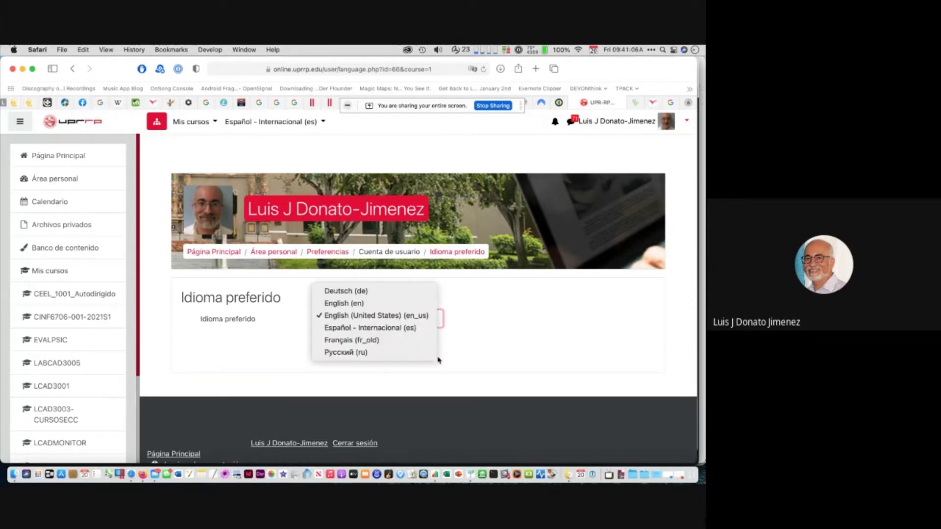
pyautogui.click(502, 318)
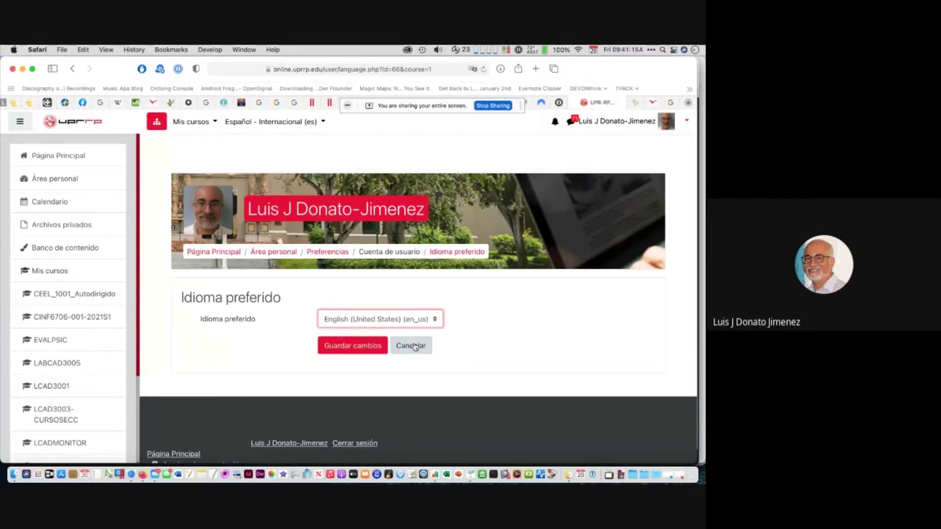
pyautogui.click(414, 346)
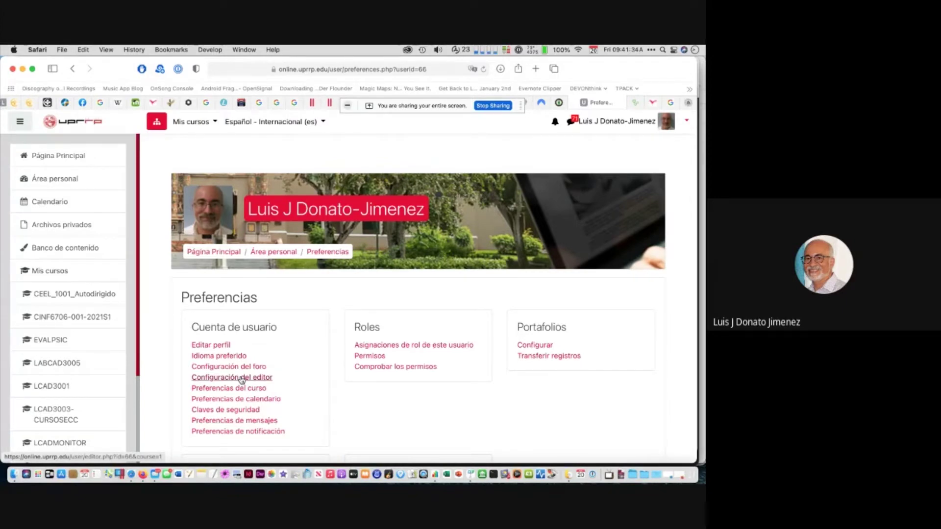
# Open Editar perfil, view the additional editing tools of the Descripción field, and return to the Preferencias page
pyautogui.click(212, 346)
pyautogui.scroll(-10, 469, 346)
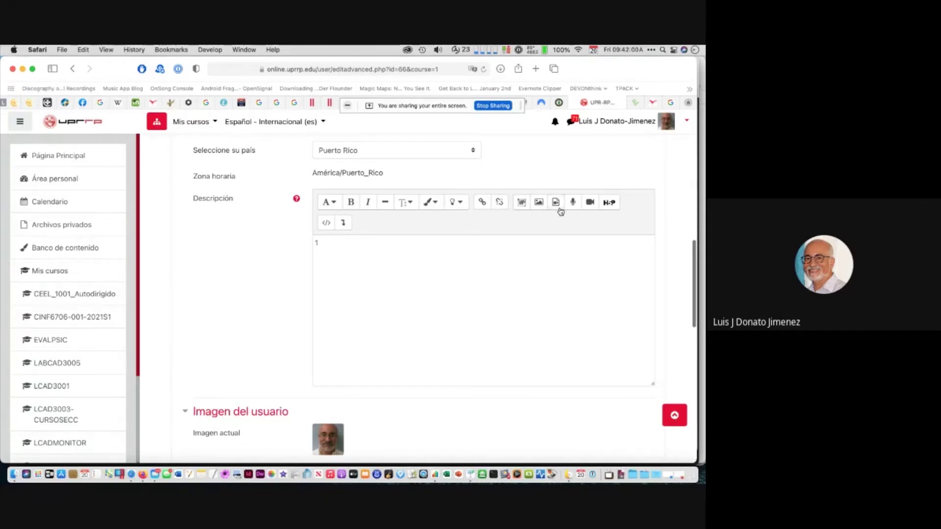
pyautogui.click(344, 224)
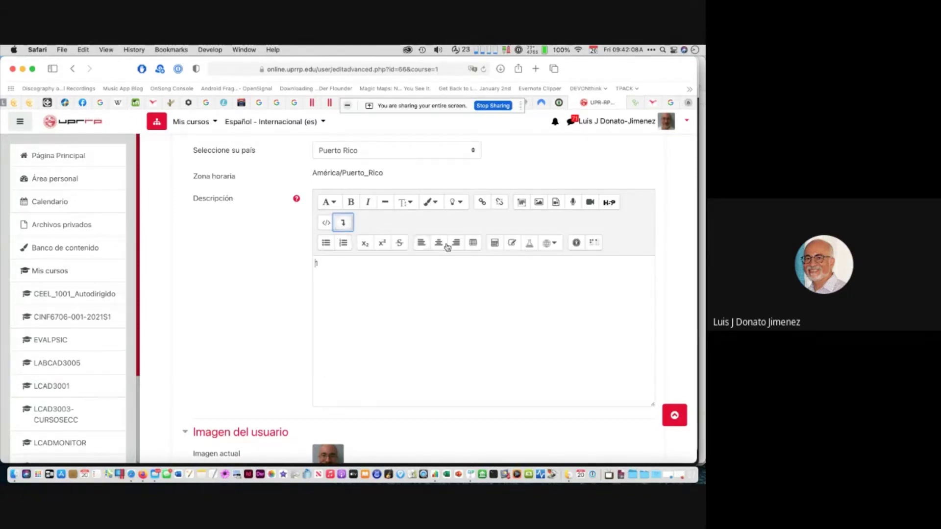
pyautogui.click(344, 224)
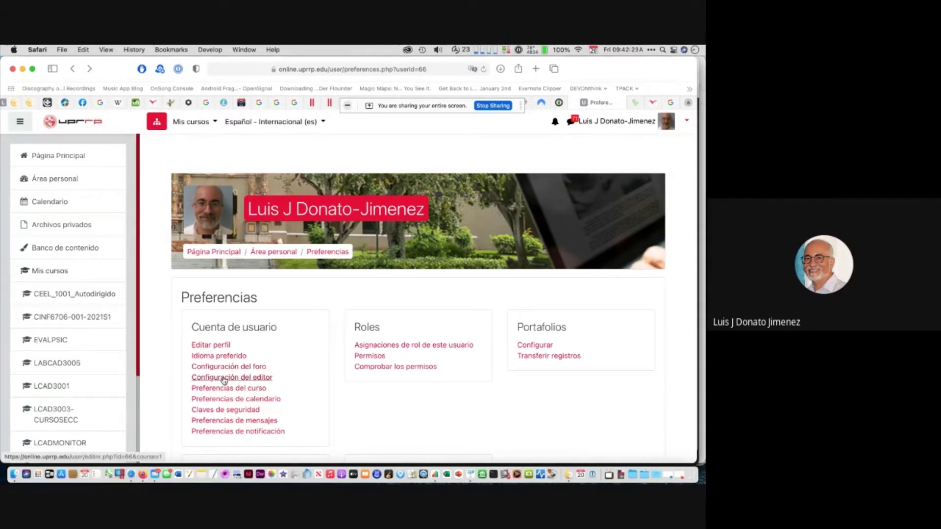
# Open Configuración del editor, review the Editor de texto options, and cancel without changing the selected editor
pyautogui.click(224, 377)
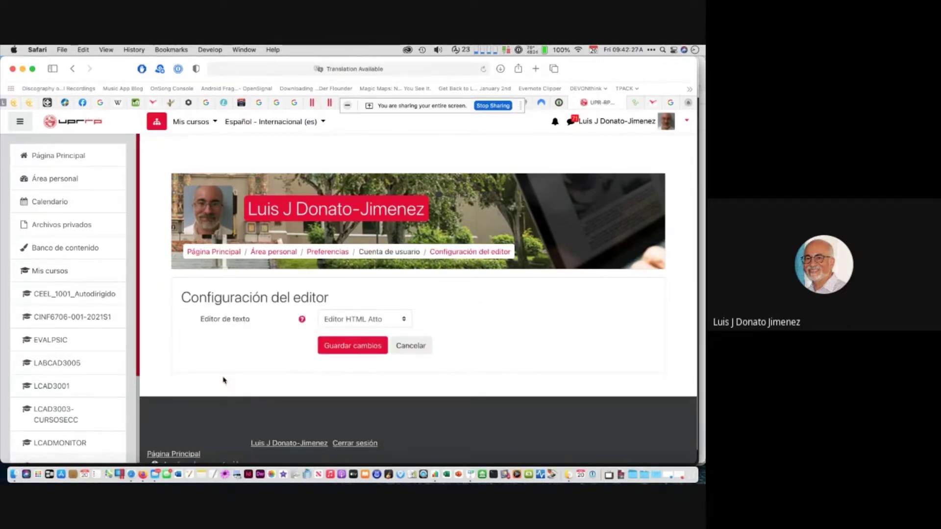
pyautogui.click(405, 321)
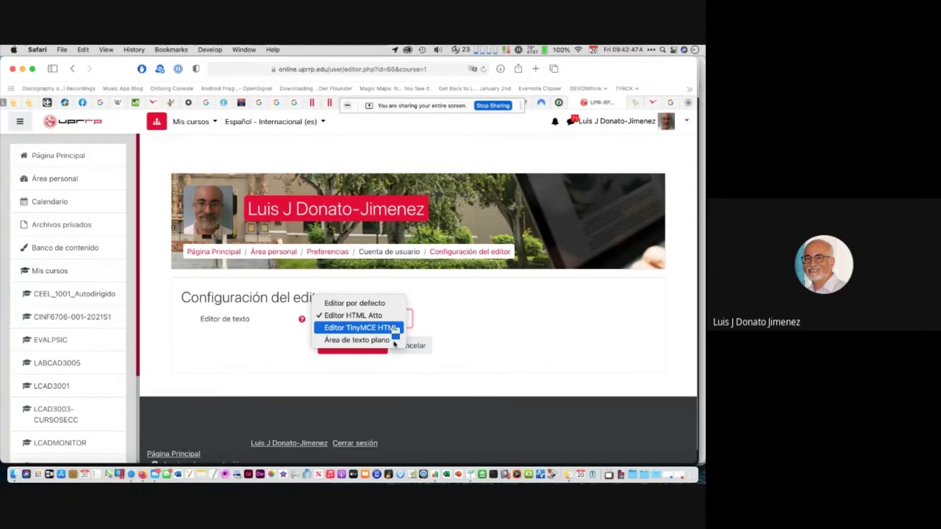
pyautogui.click(437, 323)
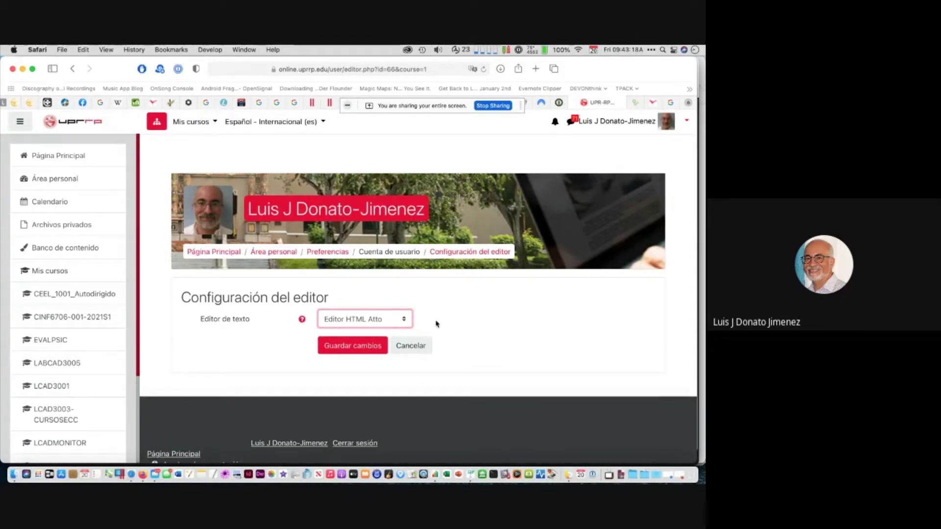
pyautogui.click(400, 323)
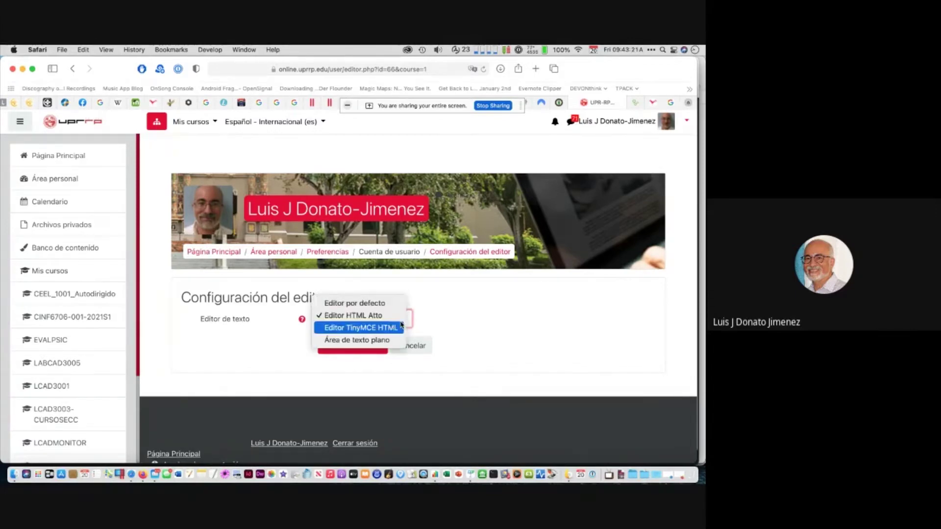
pyautogui.click(459, 310)
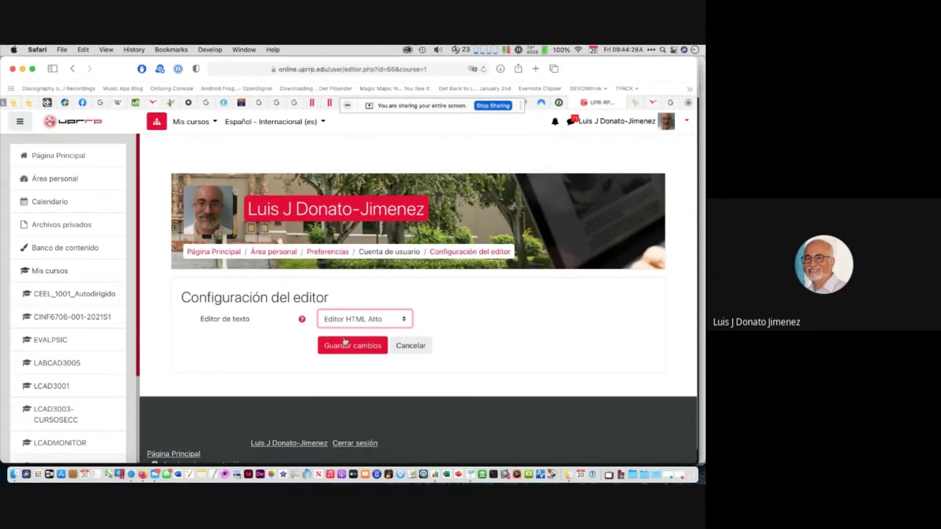
pyautogui.click(406, 346)
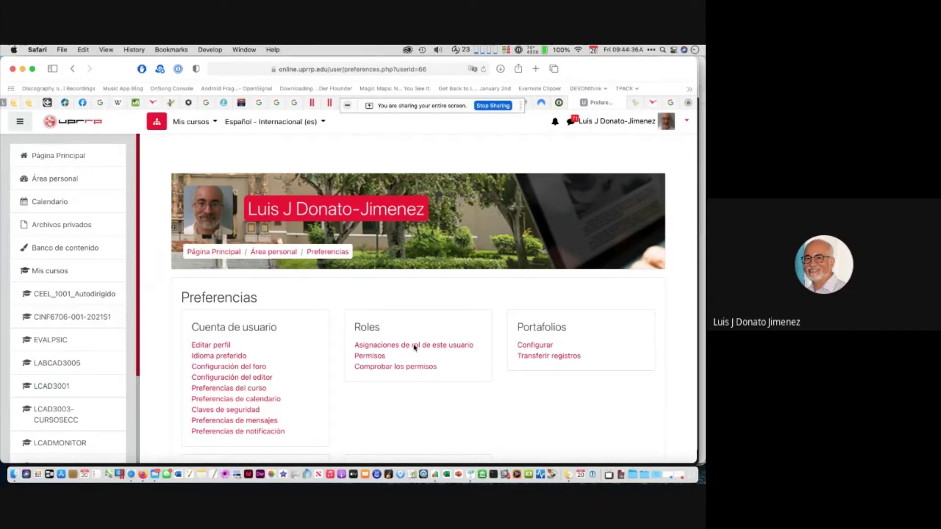
# Switch to the Keynote presentation, reveal the remaining points on the Perfil slide, and switch to the Google Meet call in Firefox
pyautogui.press('super+Tab')
pyautogui.press('super+Tab')
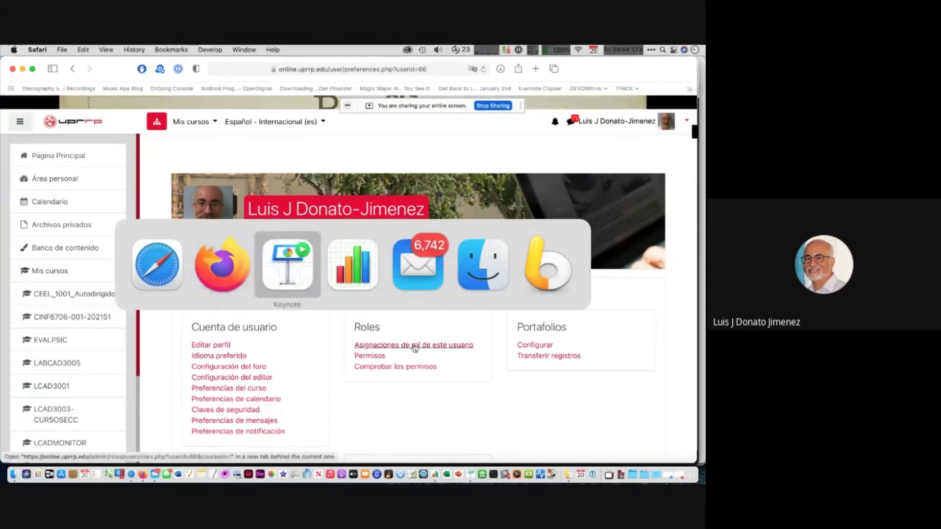
pyautogui.press('Right')
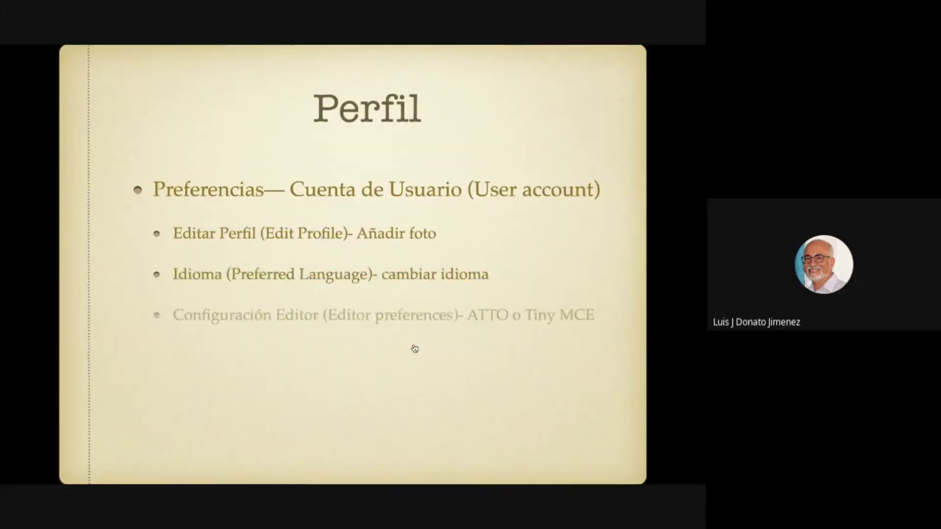
pyautogui.press('Right')
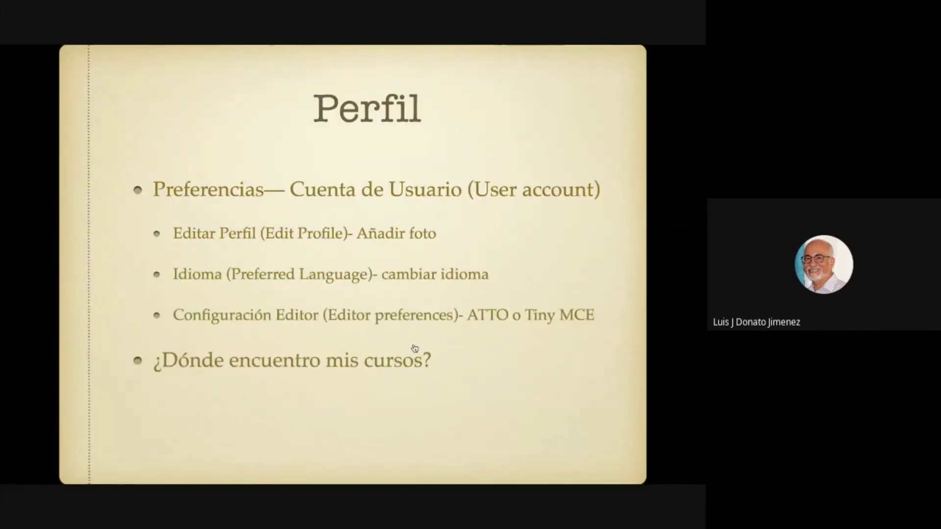
pyautogui.press('super+Tab')
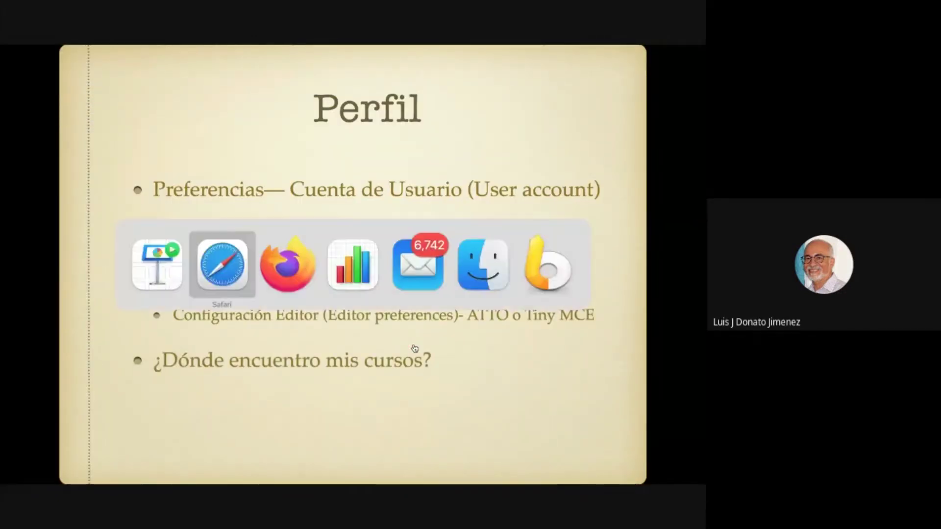
pyautogui.press('super+Tab')
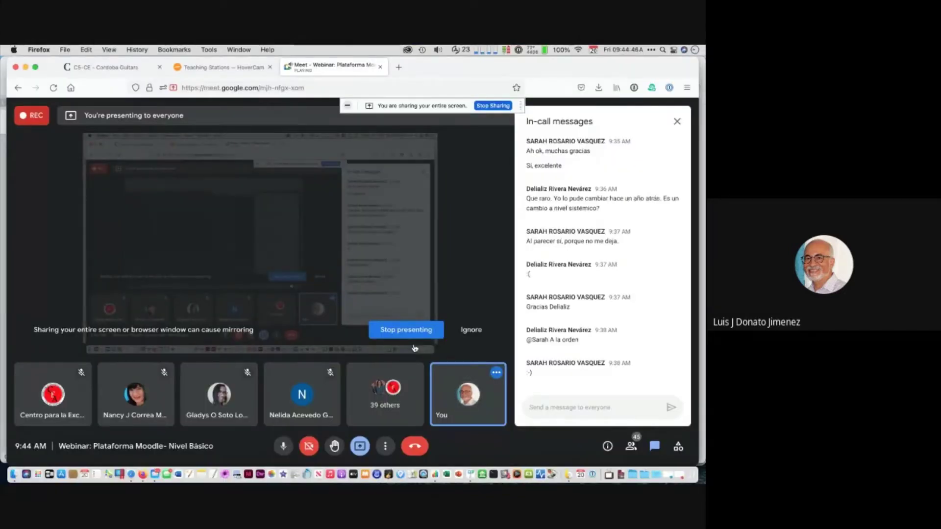
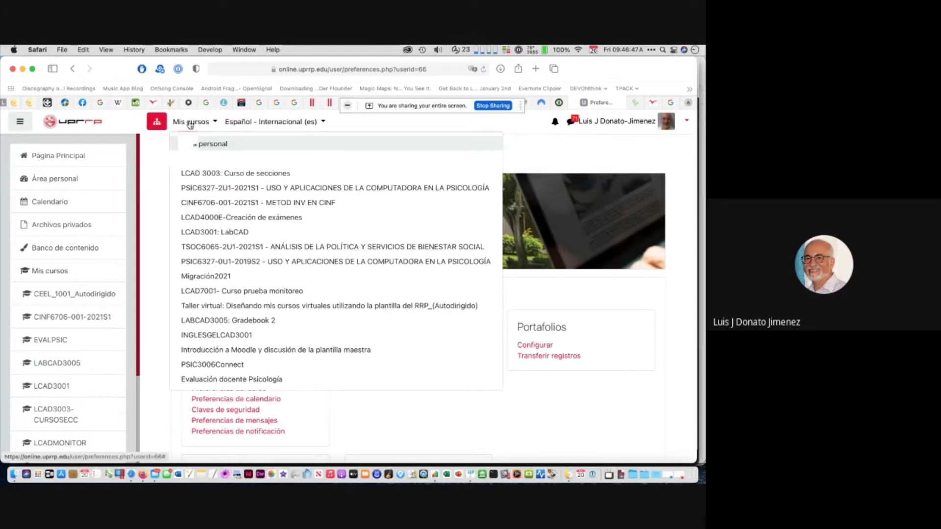
# Review the courses listed under Mis cursos in Safari and close the list without choosing a course
pyautogui.click(190, 124)
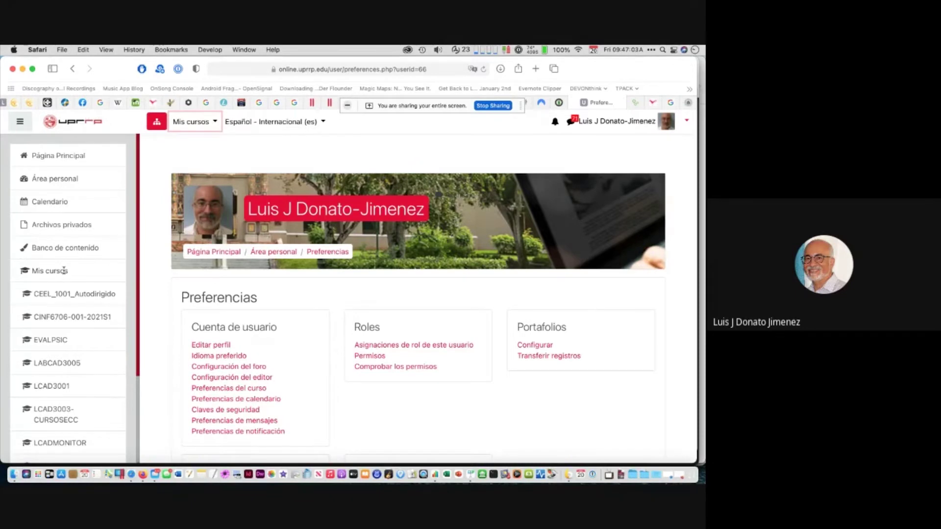
pyautogui.click(216, 122)
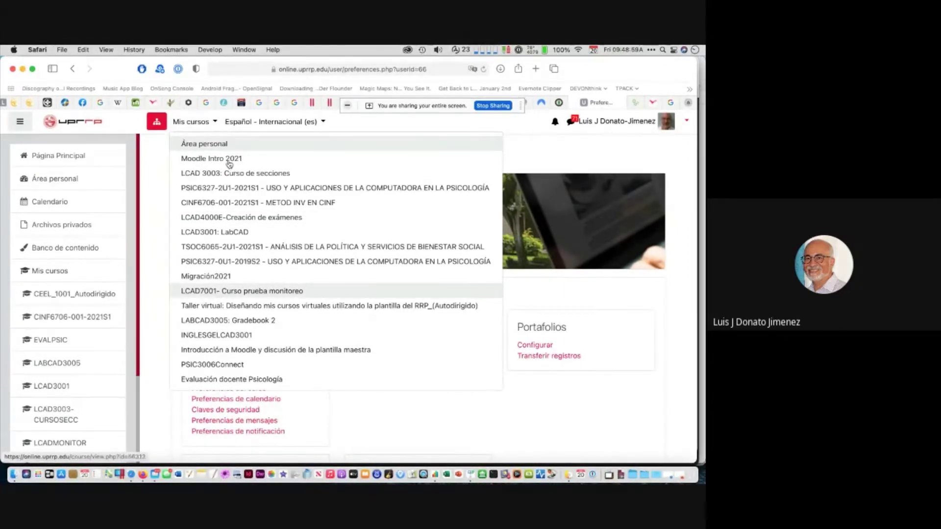
pyautogui.click(201, 123)
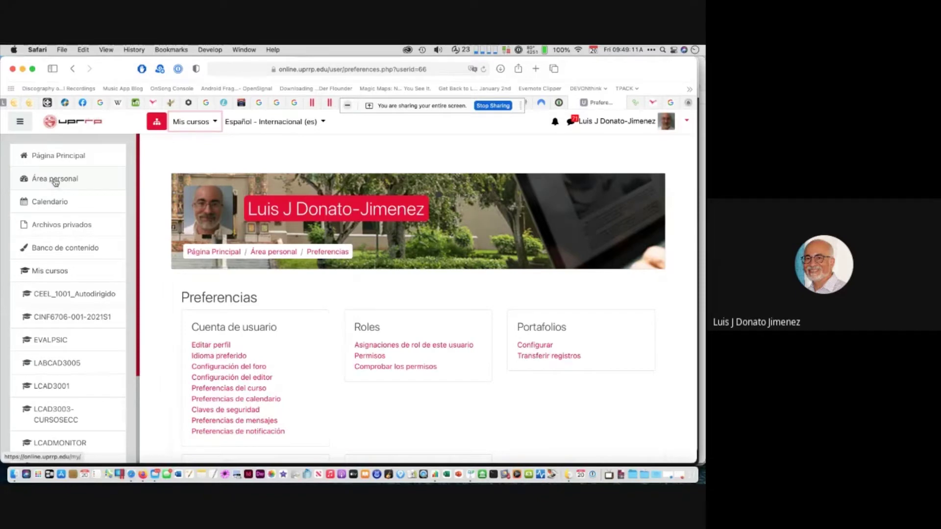
# Go to Área personal and review the course filter options in Vista general de curso, keeping the Pasados filter
pyautogui.click(641, 123)
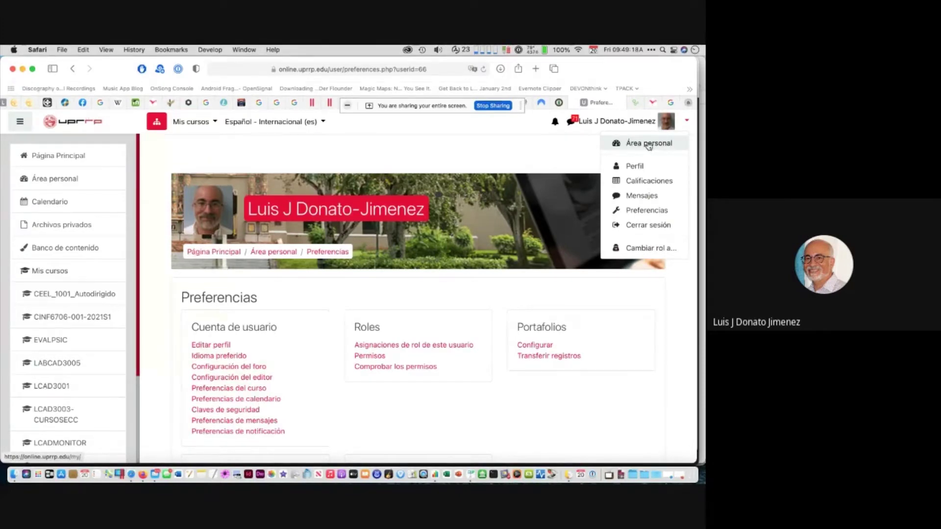
pyautogui.click(648, 144)
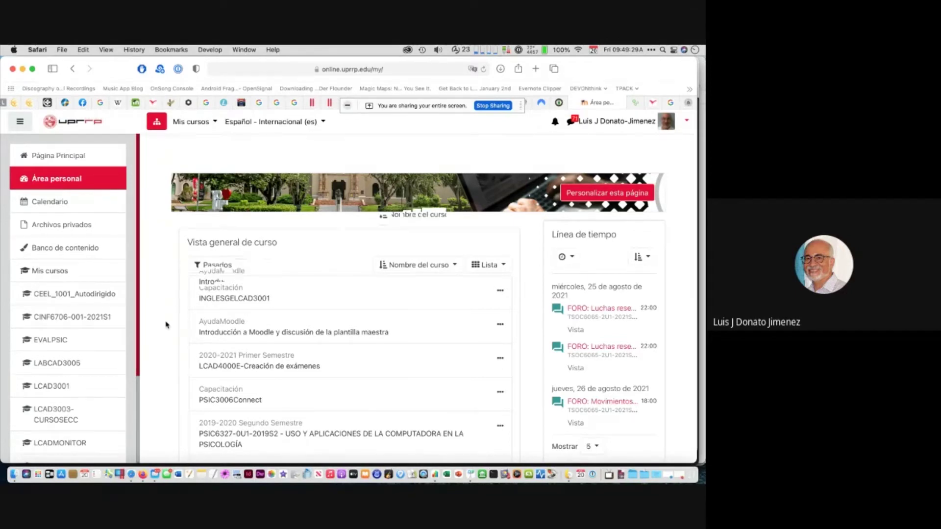
pyautogui.scroll(-2, 205, 225)
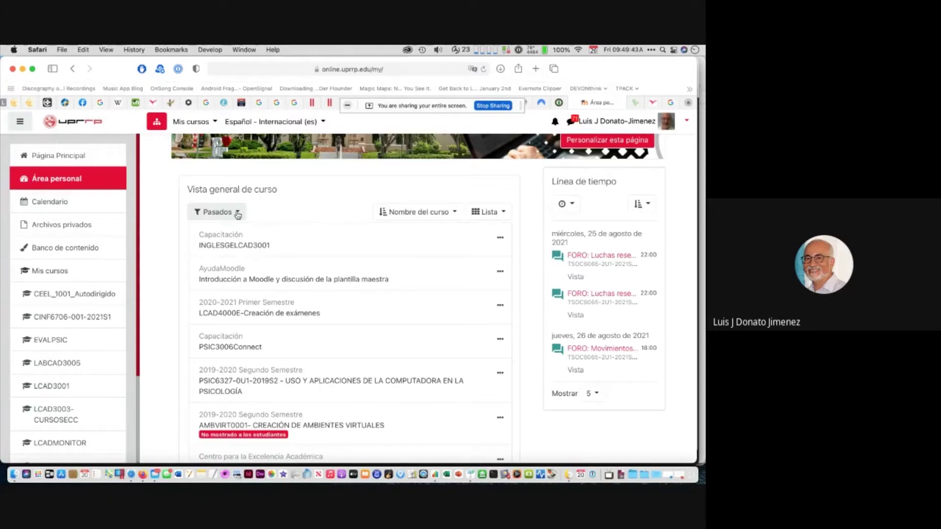
pyautogui.click(238, 214)
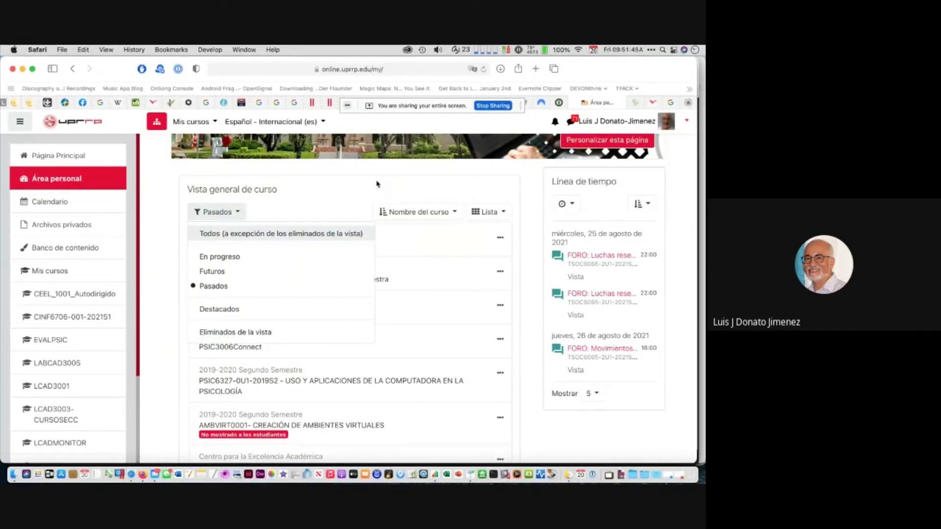
pyautogui.press('Escape')
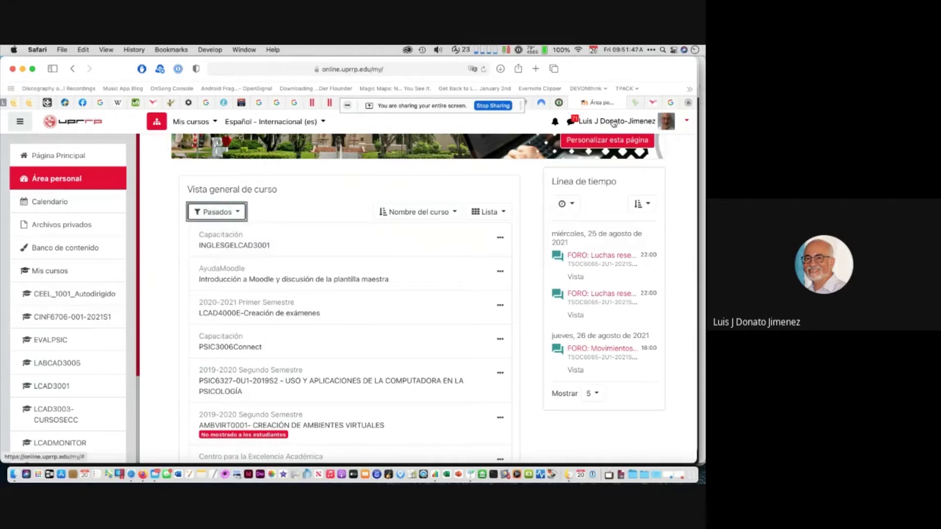
# Open the user's Perfil page and expand Detalles del curso to list all course profiles
pyautogui.click(614, 123)
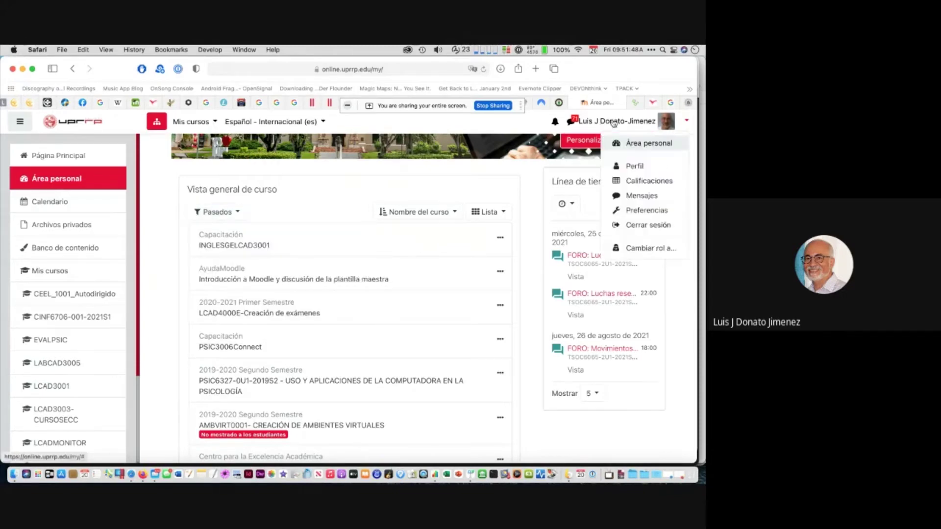
pyautogui.click(635, 166)
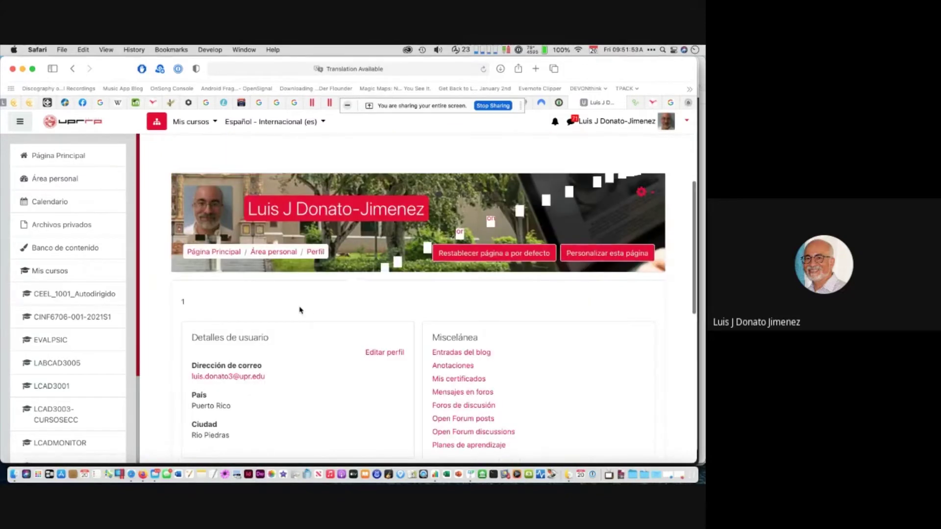
pyautogui.scroll(-10, 301, 310)
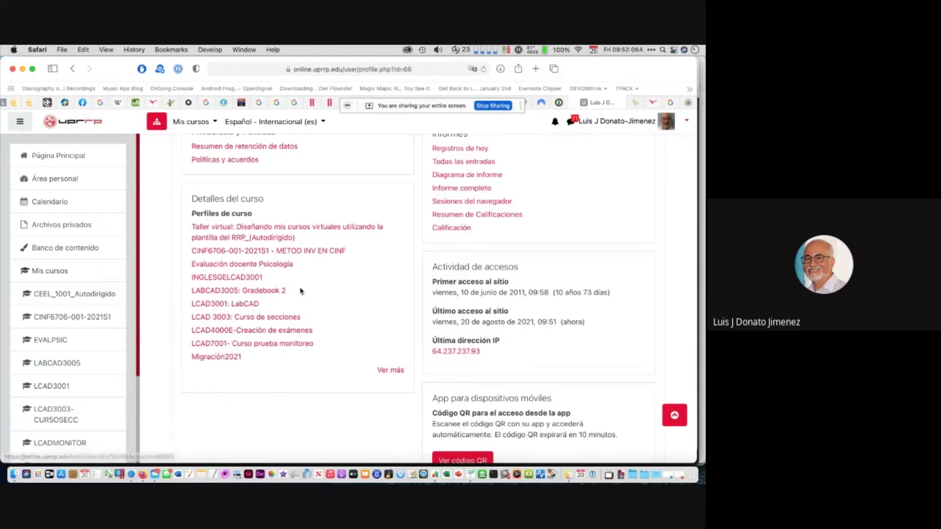
pyautogui.click(391, 372)
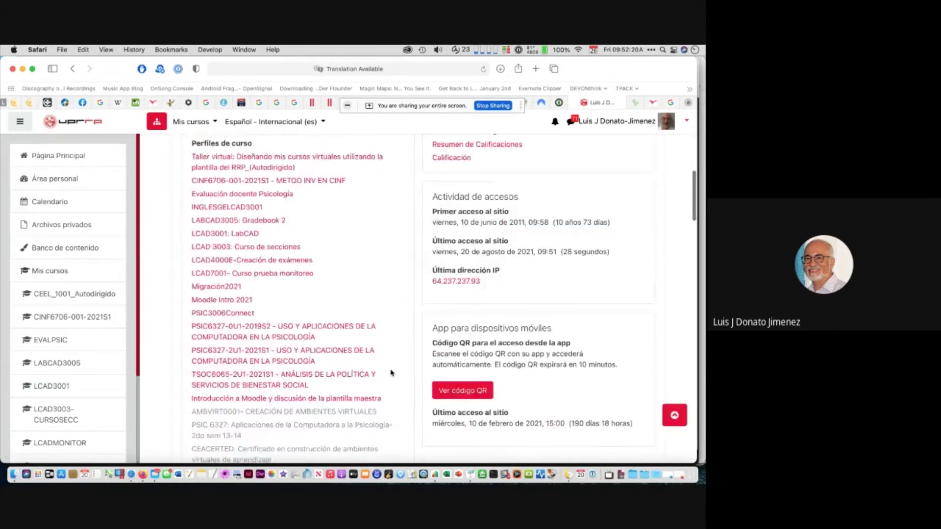
# Examine the full Perfiles de curso list, including the greyed-out past courses, and return to the profile header
pyautogui.scroll(-2, 388, 371)
pyautogui.scroll(-2, 252, 294)
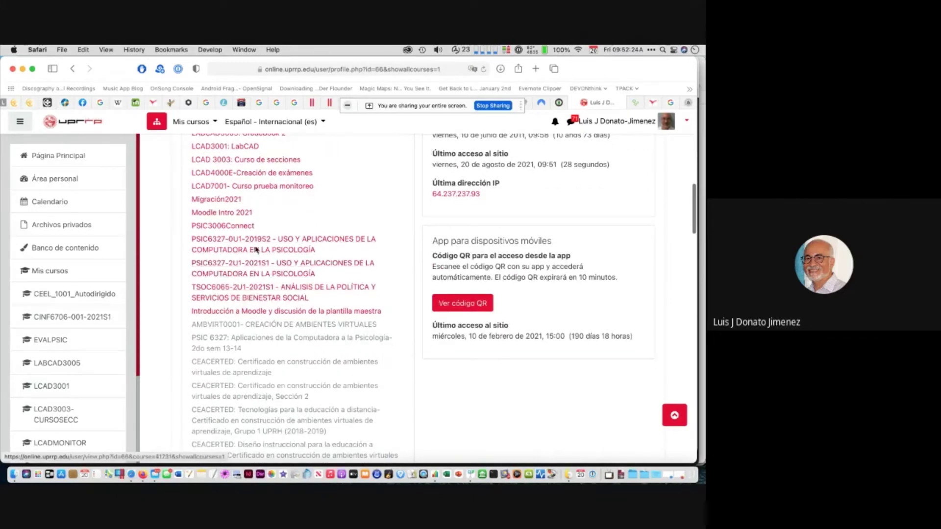
pyautogui.scroll(-3, 258, 260)
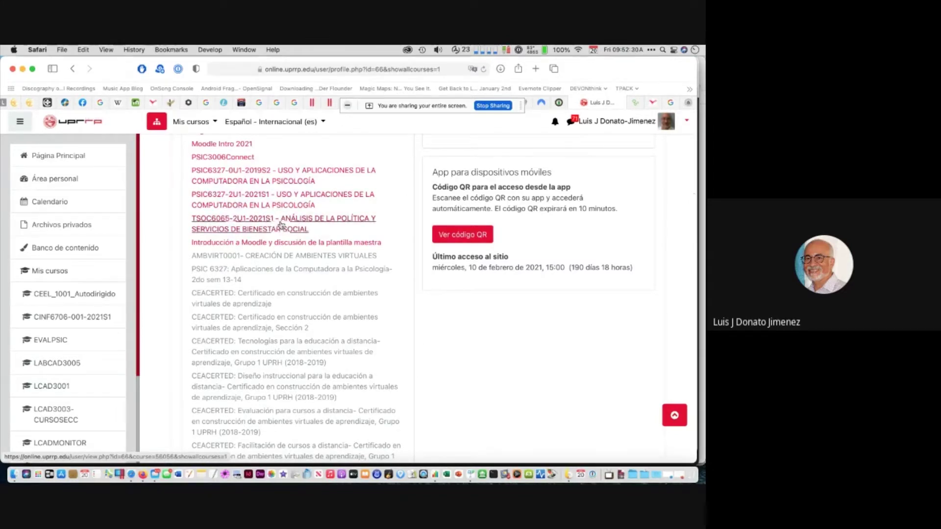
pyautogui.scroll(-3, 269, 280)
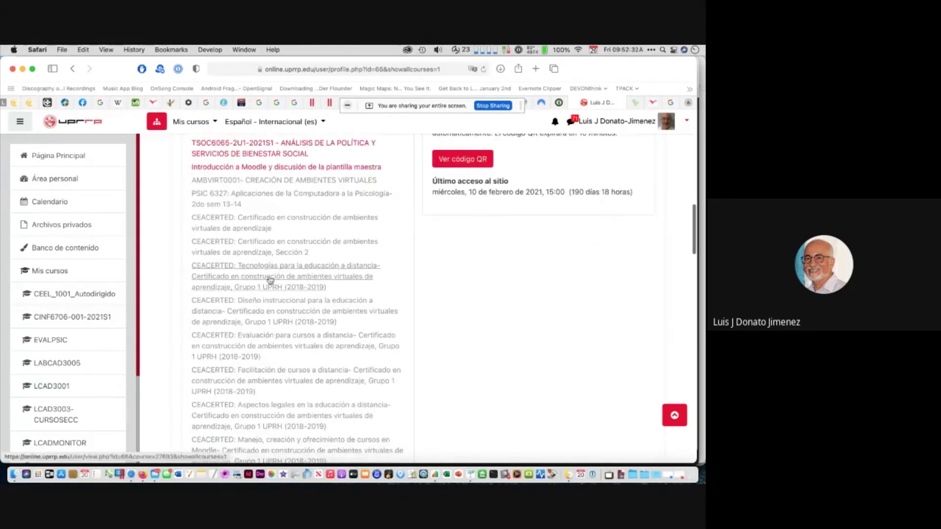
pyautogui.scroll(1, 270, 280)
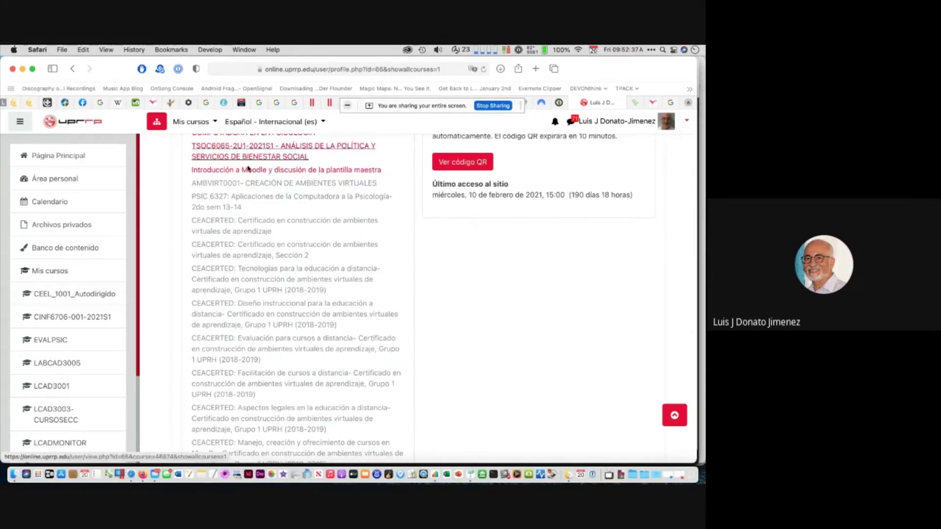
pyautogui.scroll(-2, 255, 254)
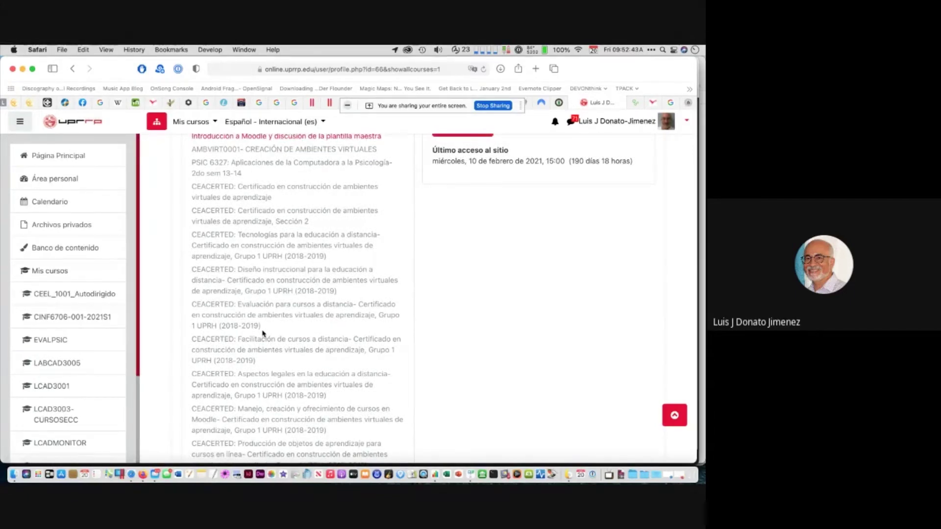
pyautogui.scroll(-5, 264, 334)
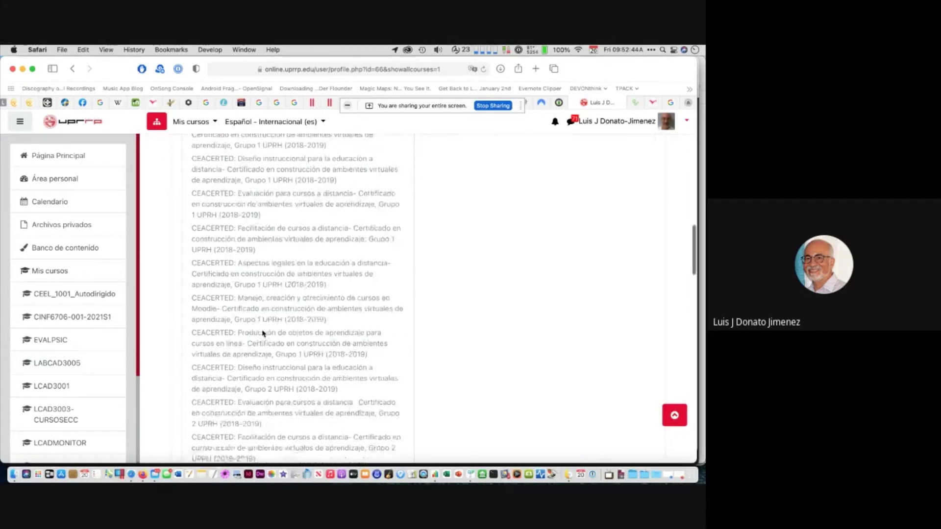
pyautogui.scroll(-8, 264, 334)
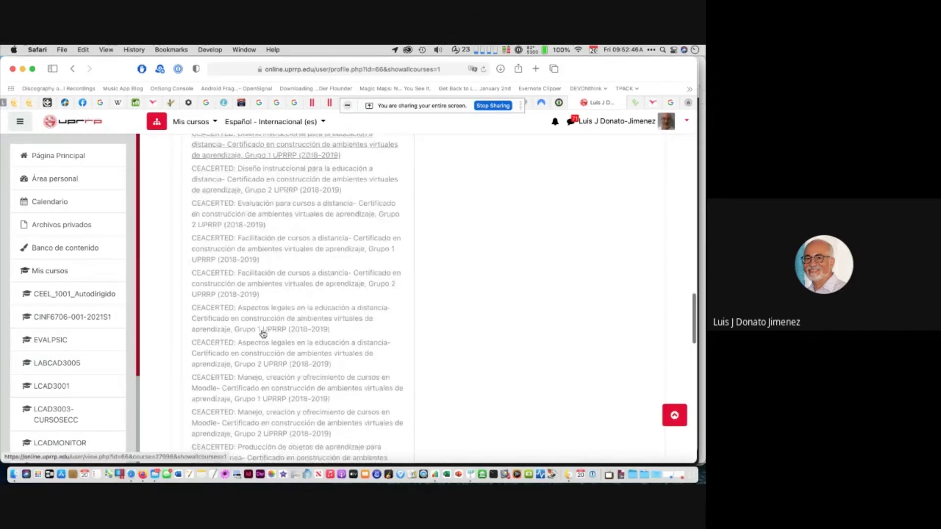
pyautogui.scroll(-10, 263, 334)
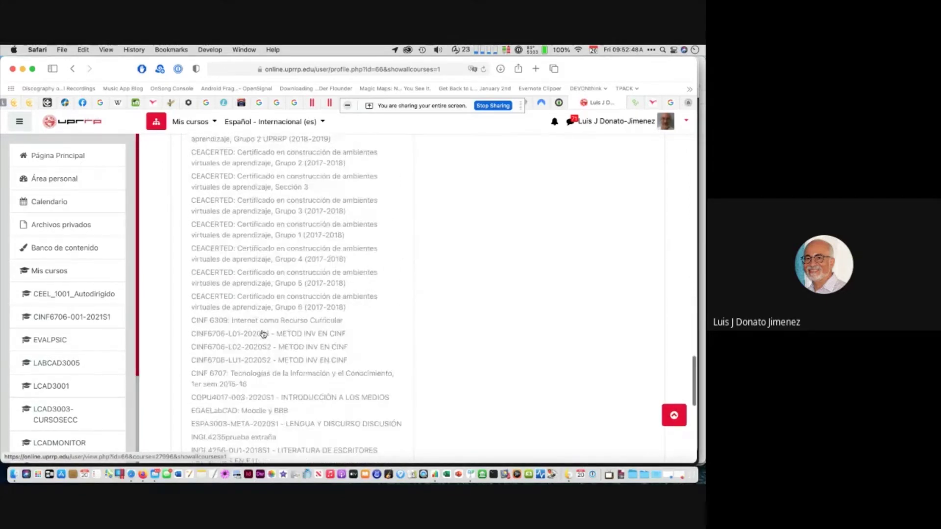
pyautogui.scroll(-8, 263, 334)
pyautogui.scroll(4, 262, 331)
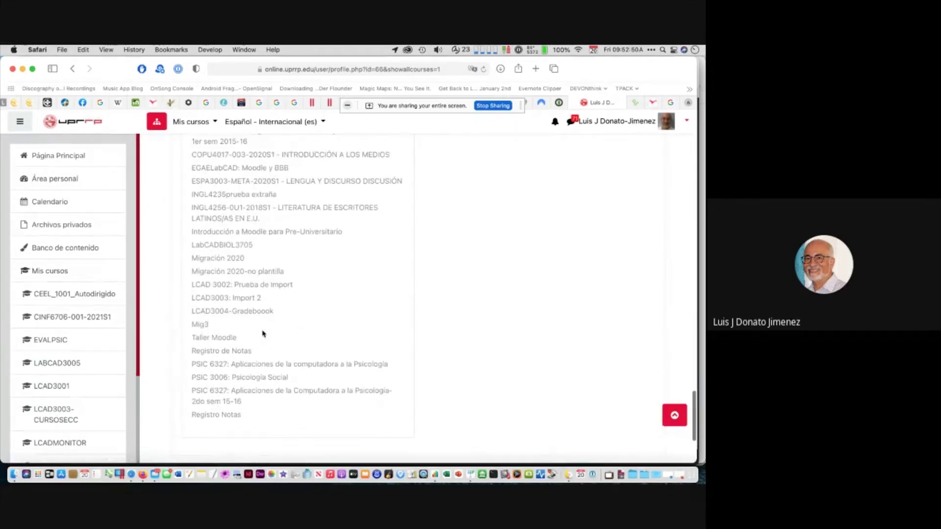
pyautogui.scroll(5, 251, 226)
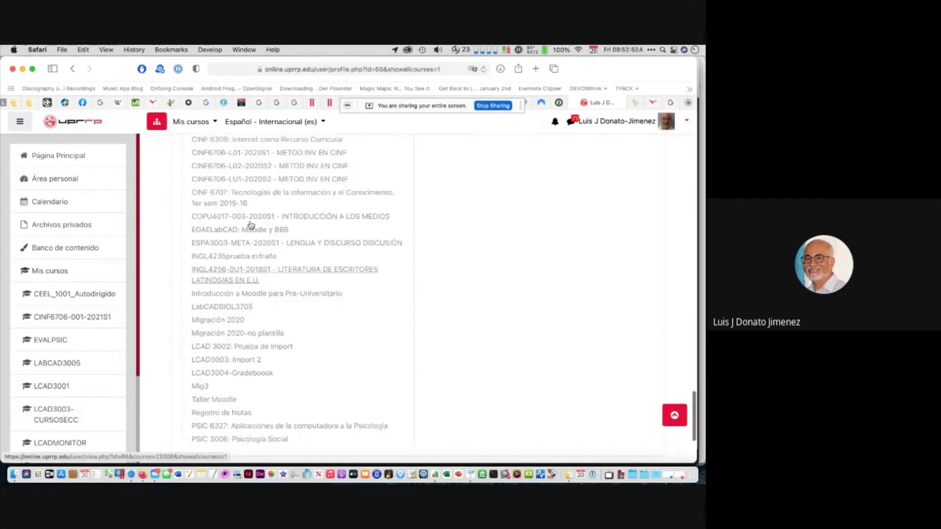
pyautogui.scroll(1, 251, 225)
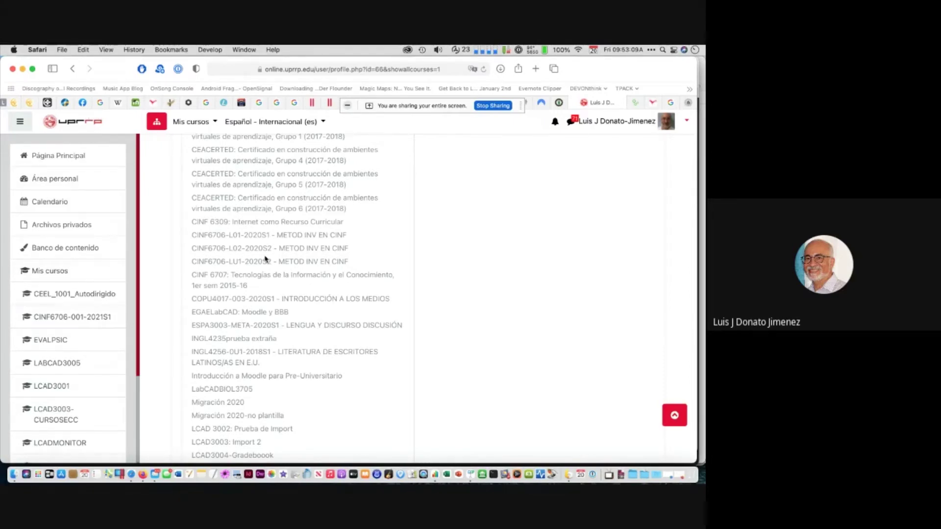
pyautogui.scroll(20, 265, 258)
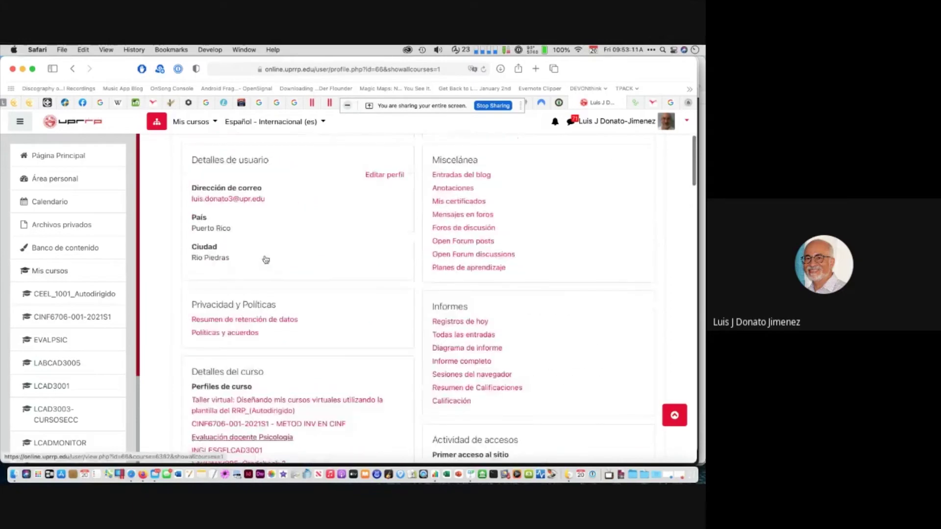
pyautogui.scroll(5, 265, 259)
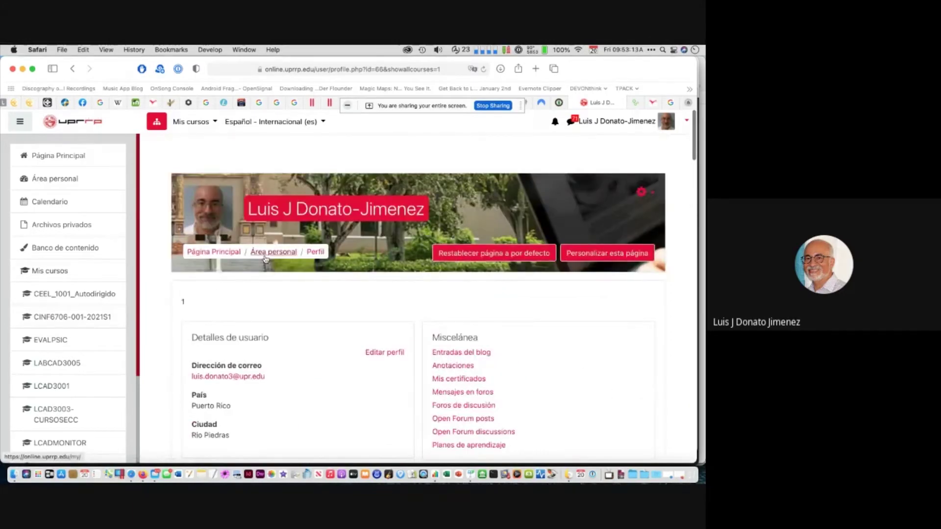
# Go to the Página Principal and check the courses under Mis cursos, closing the list without choosing one
pyautogui.click(89, 125)
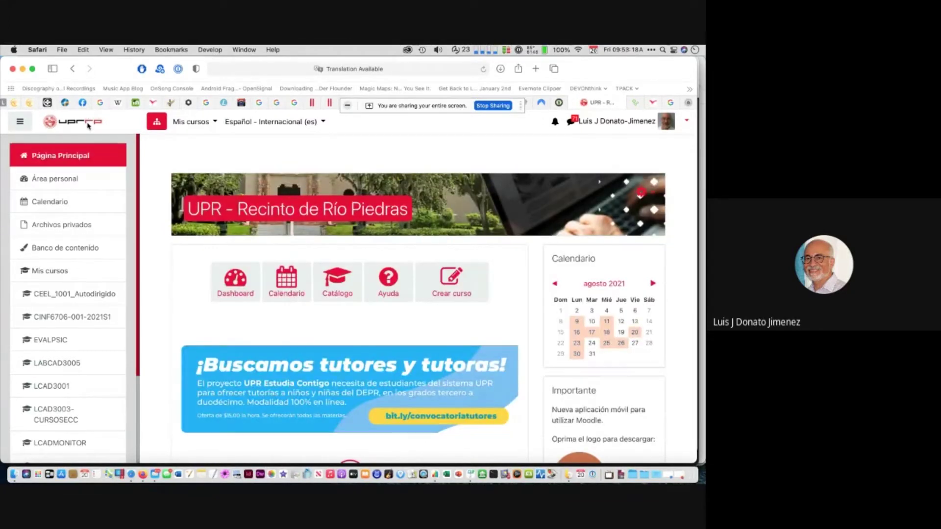
pyautogui.click(196, 126)
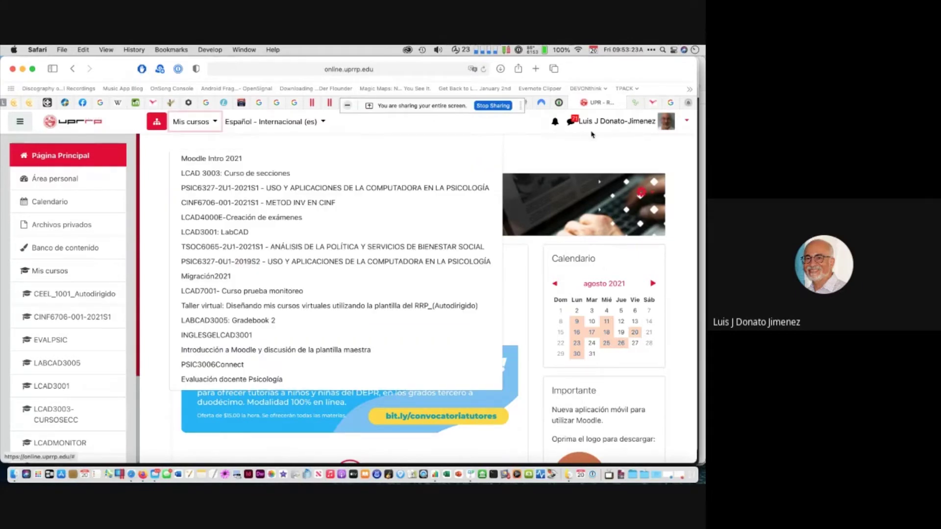
pyautogui.press('Escape')
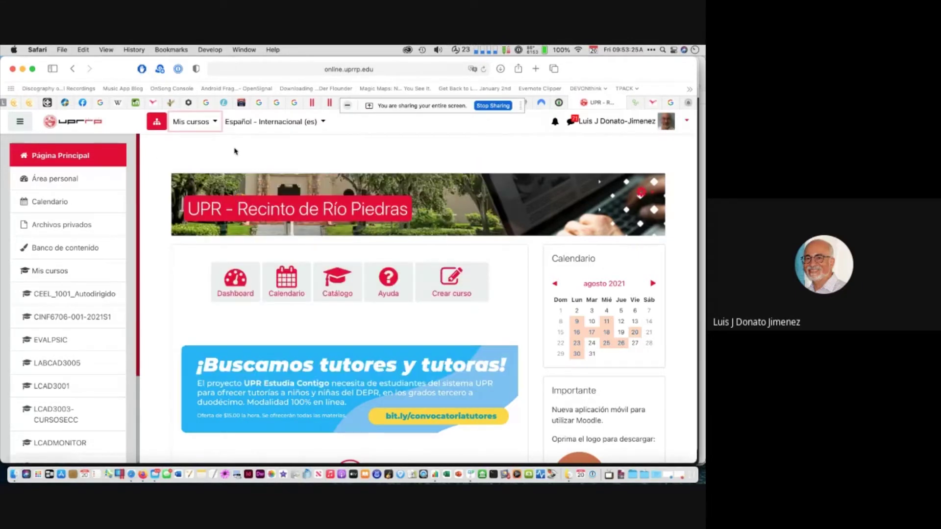
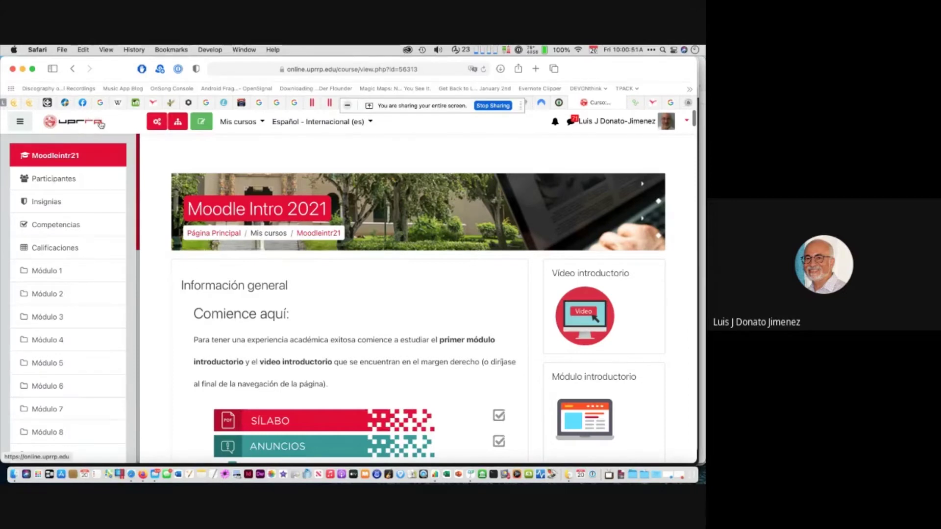
# Examine the Moodle Intro 2021 course page through Módulo 1 and Módulo 2, and return to its header
pyautogui.click(154, 125)
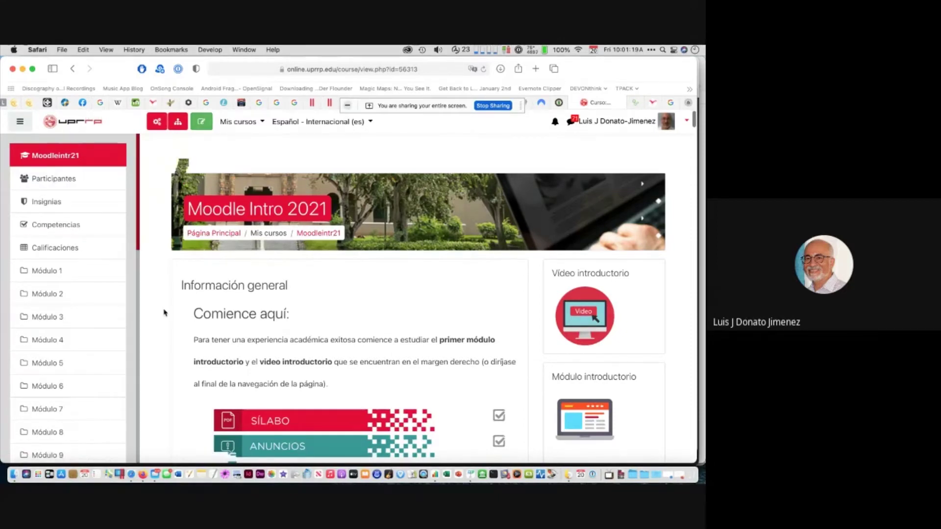
pyautogui.scroll(-15, 164, 313)
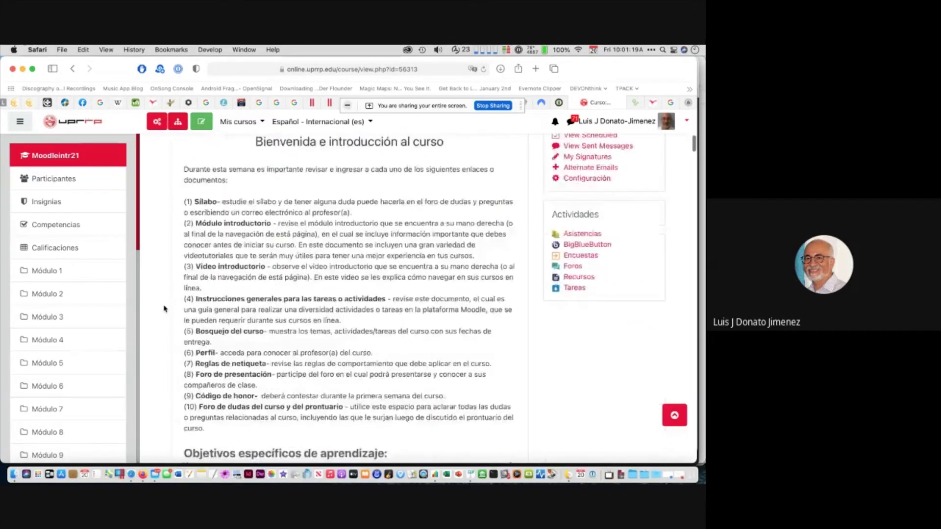
pyautogui.scroll(-1, 164, 309)
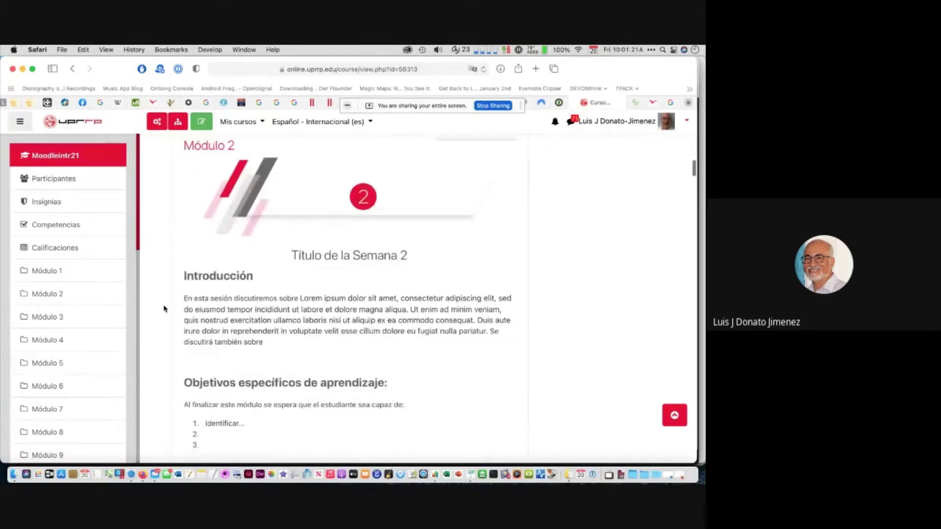
pyautogui.scroll(8, 164, 309)
pyautogui.scroll(10, 164, 308)
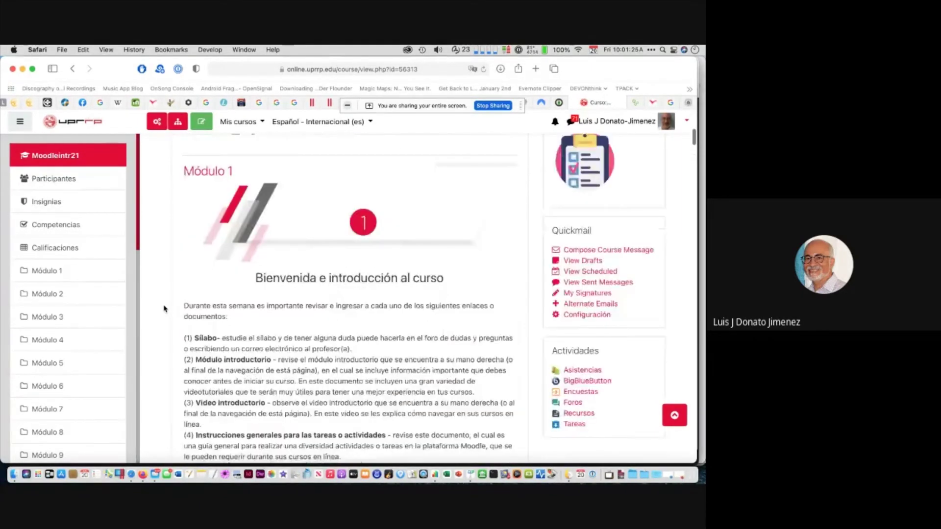
pyautogui.scroll(14, 164, 309)
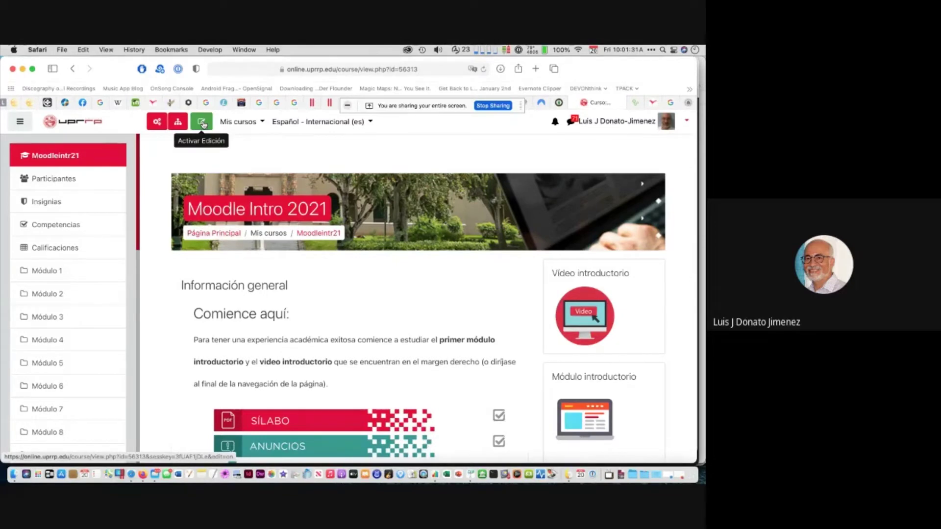
# Turn on editing in the Moodle Intro 2021 course and view the Editar options of the Información general section and the SÍLABO label
pyautogui.click(203, 126)
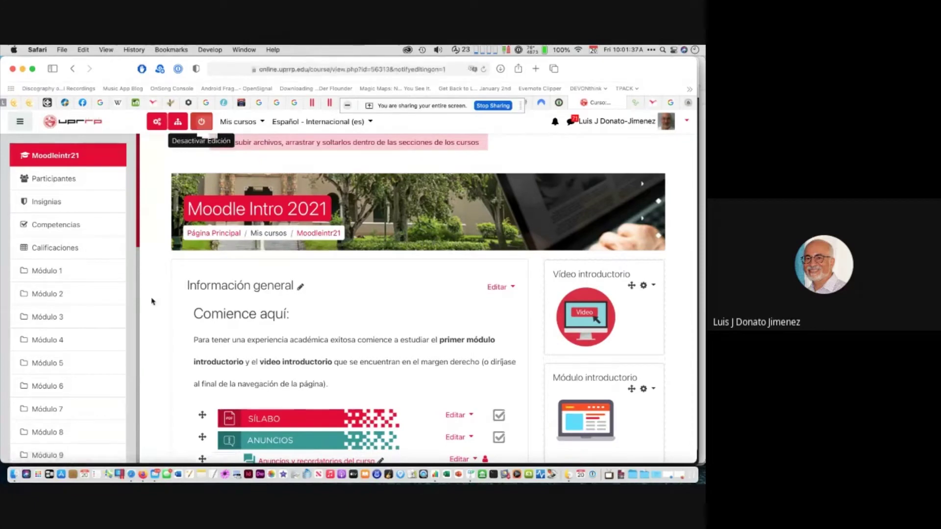
pyautogui.scroll(-3, 153, 301)
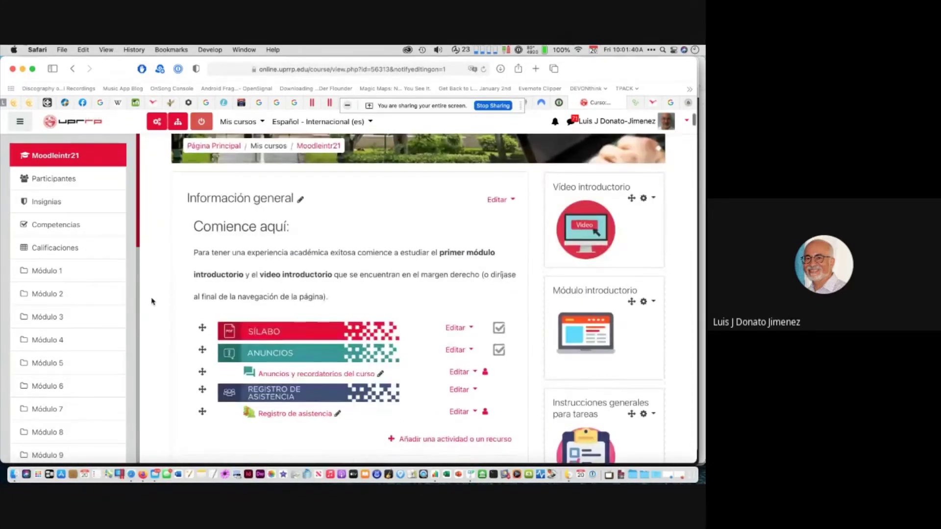
pyautogui.click(499, 200)
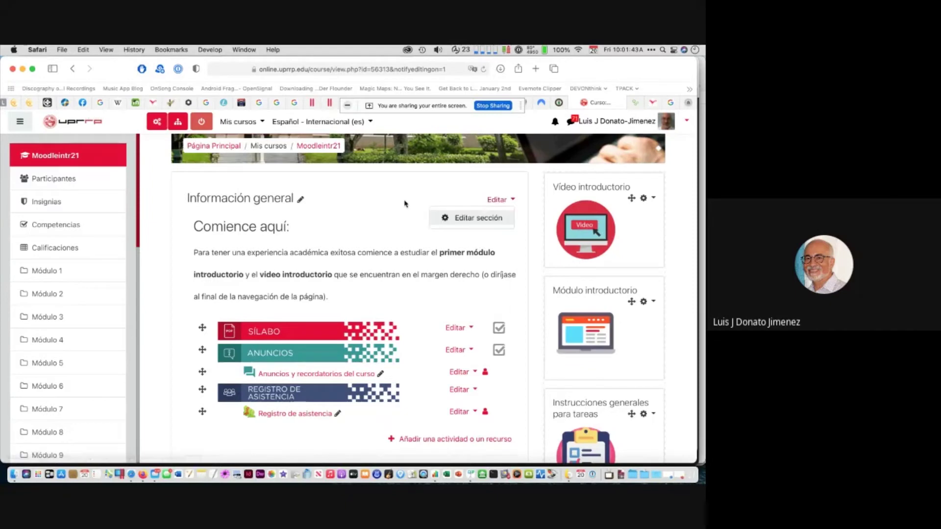
pyautogui.click(457, 327)
pyautogui.click(457, 327)
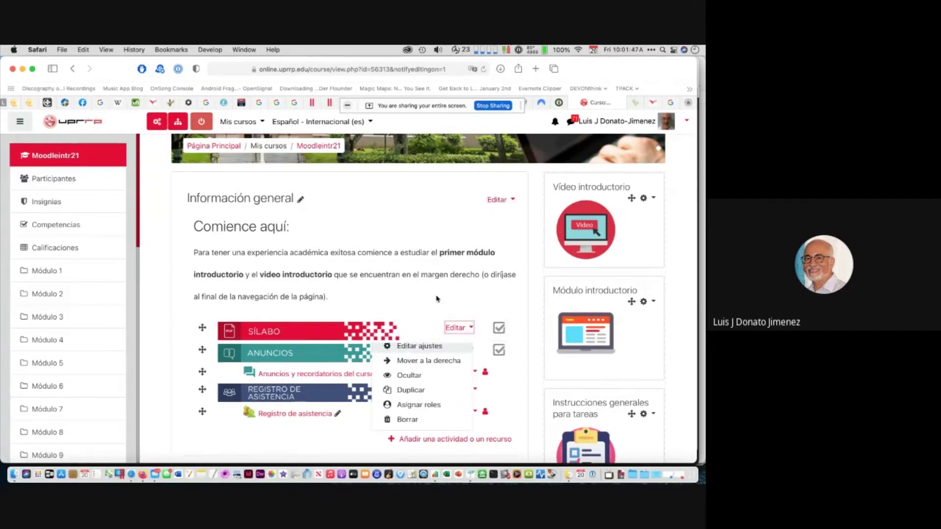
pyautogui.click(438, 298)
# Examine the editing controls on the resources and activities from Módulo 1 to Módulo 3, and return to the course header
pyautogui.scroll(-15, 437, 299)
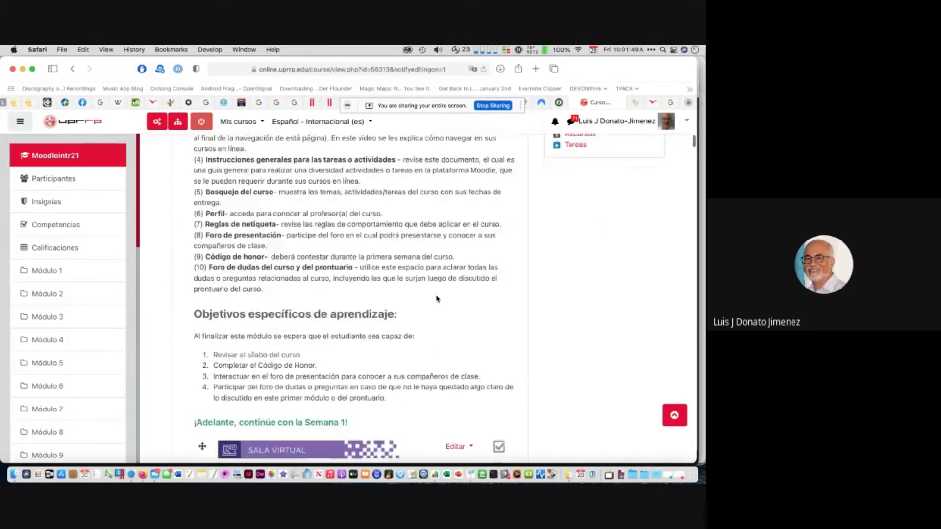
pyautogui.scroll(-10, 437, 298)
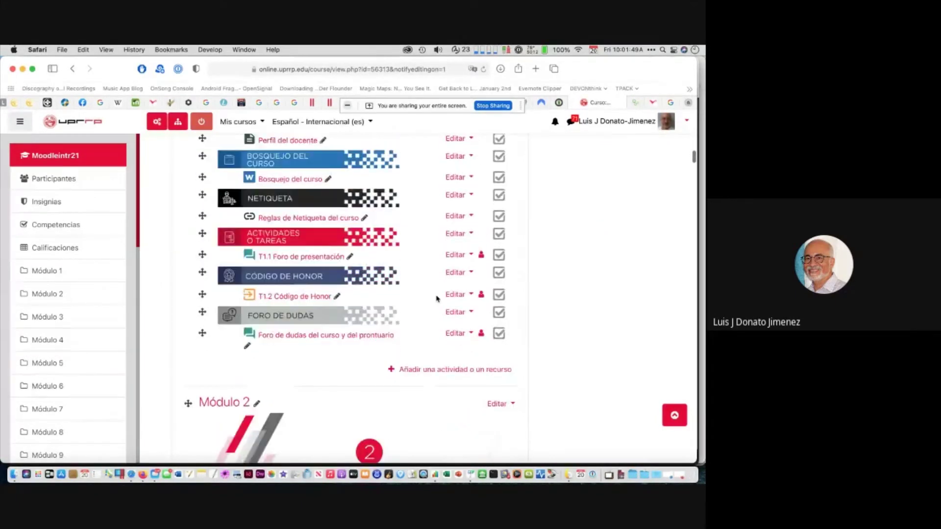
pyautogui.scroll(-8, 438, 298)
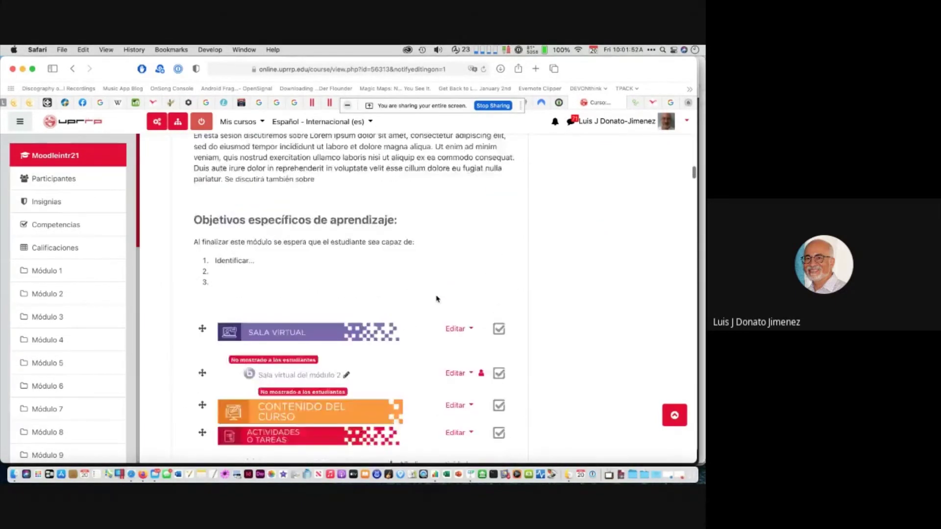
pyautogui.scroll(-10, 438, 298)
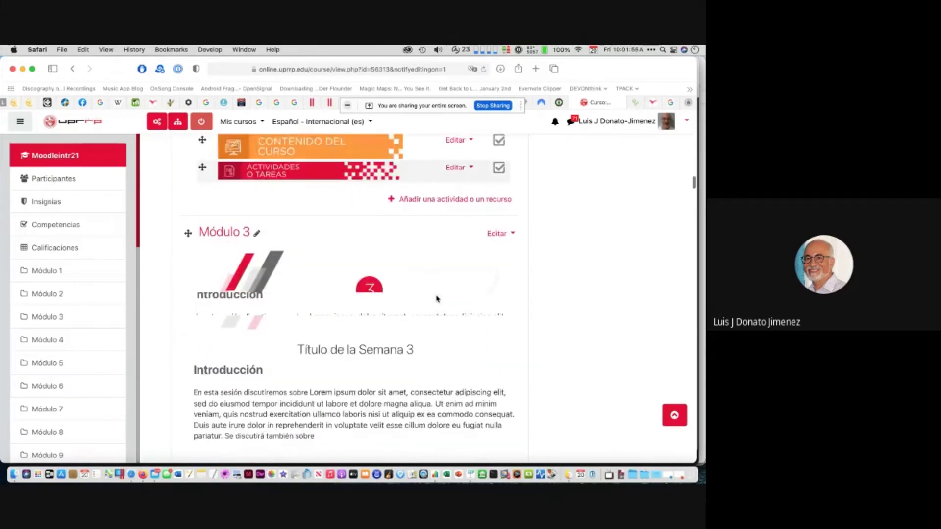
pyautogui.scroll(3, 437, 299)
pyautogui.scroll(15, 437, 299)
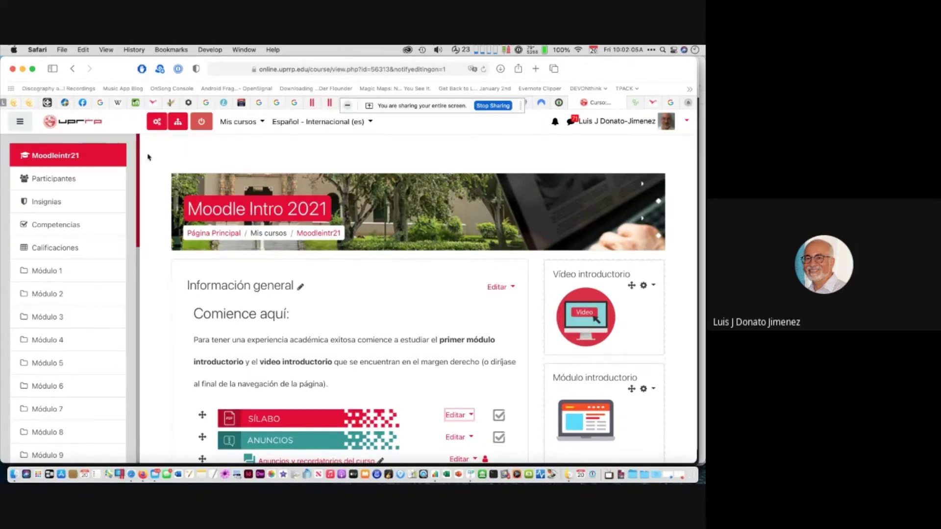
# View the Gestión del curso options, and switch to Google Meet in Firefox to read the in-call messages
pyautogui.click(158, 121)
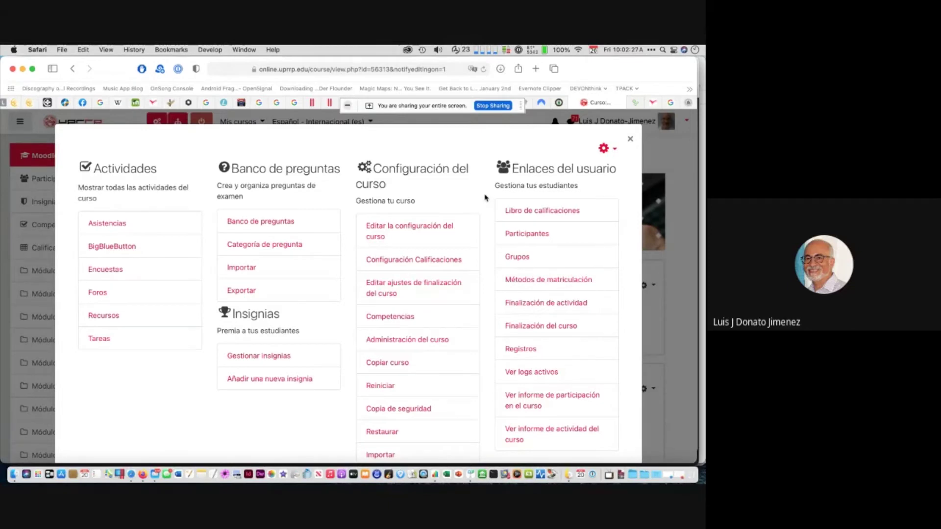
pyautogui.press('super+Tab')
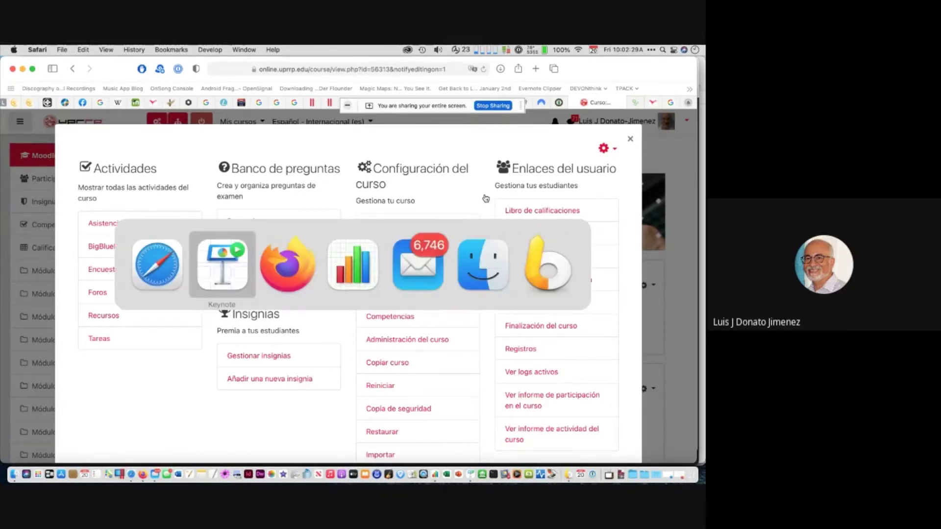
pyautogui.press('super+Tab')
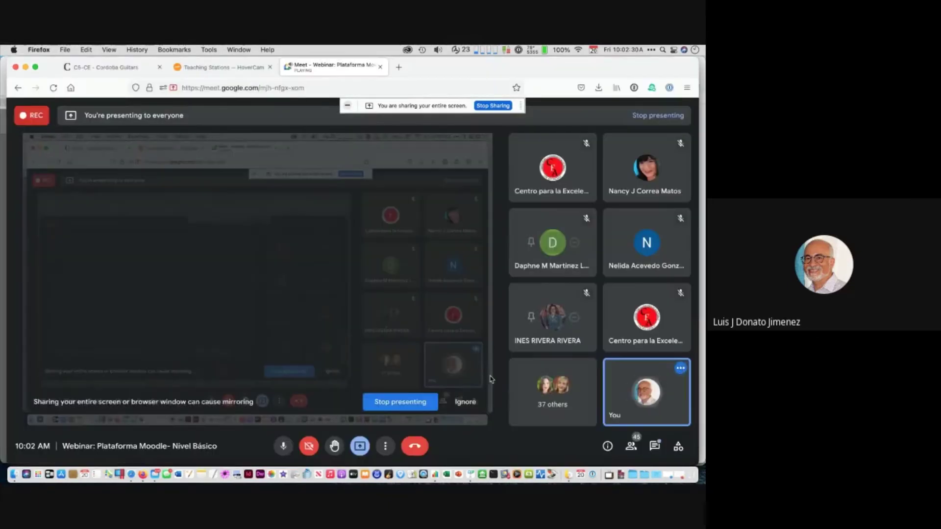
pyautogui.click(657, 452)
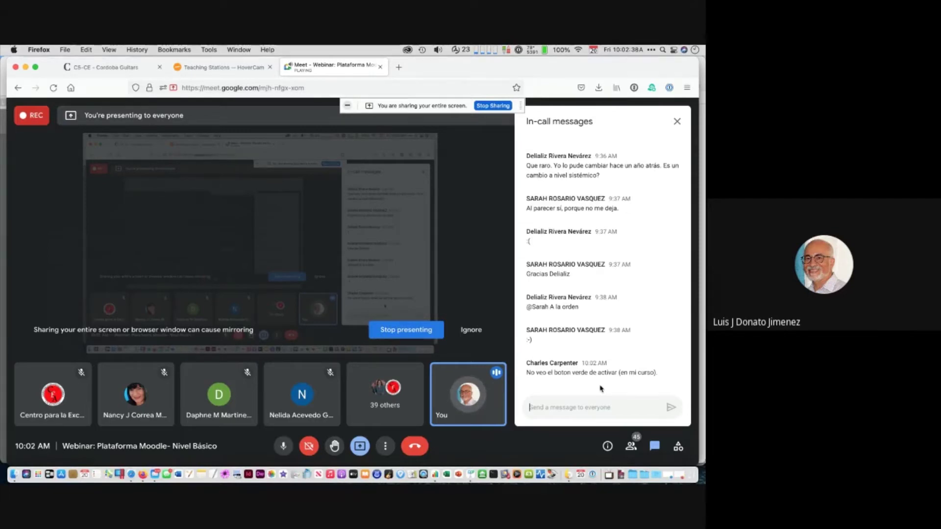
# Return to Moodle in Safari to close the course management options, and recheck the in-call messages in Google Meet
pyautogui.press('super+Tab')
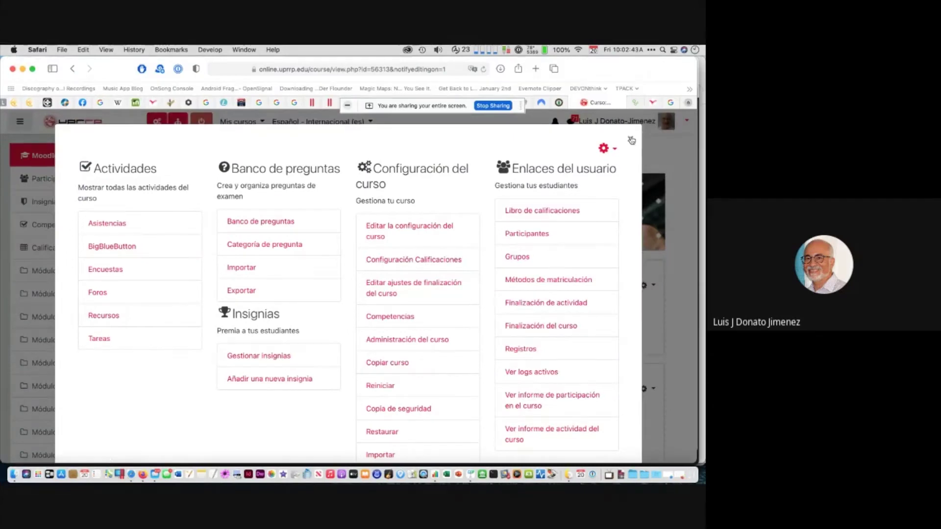
pyautogui.press('Escape')
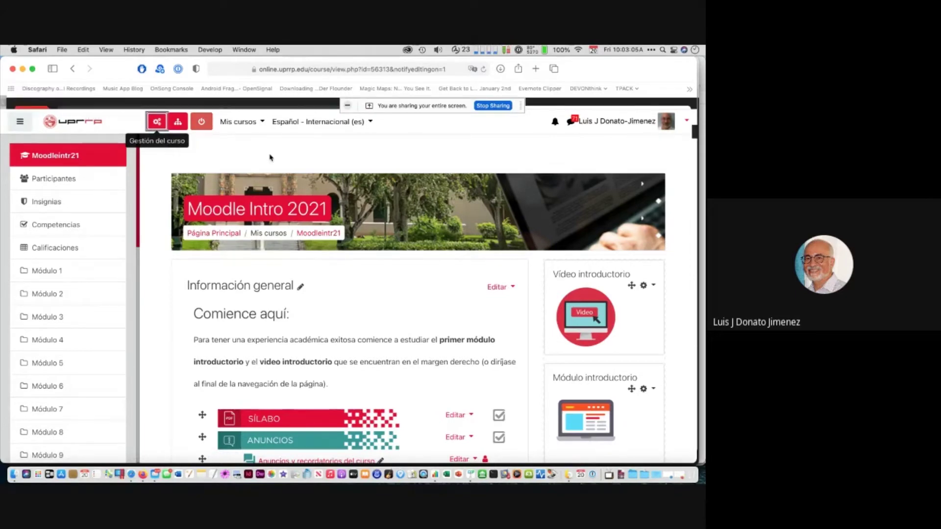
pyautogui.press('super+Tab')
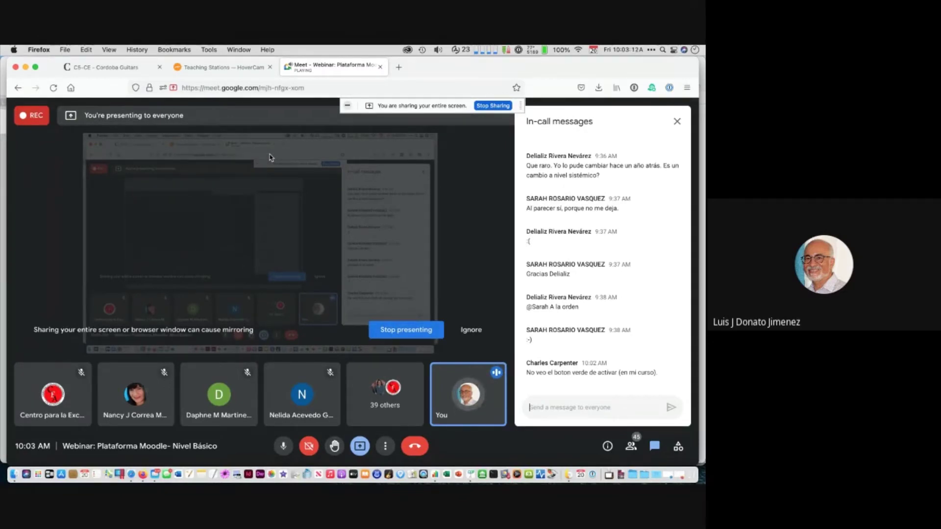
# Switch back to Moodle in Safari, go to the Página Principal and open Moodle Intro 2021 from Mis cursos
pyautogui.press('super+Tab')
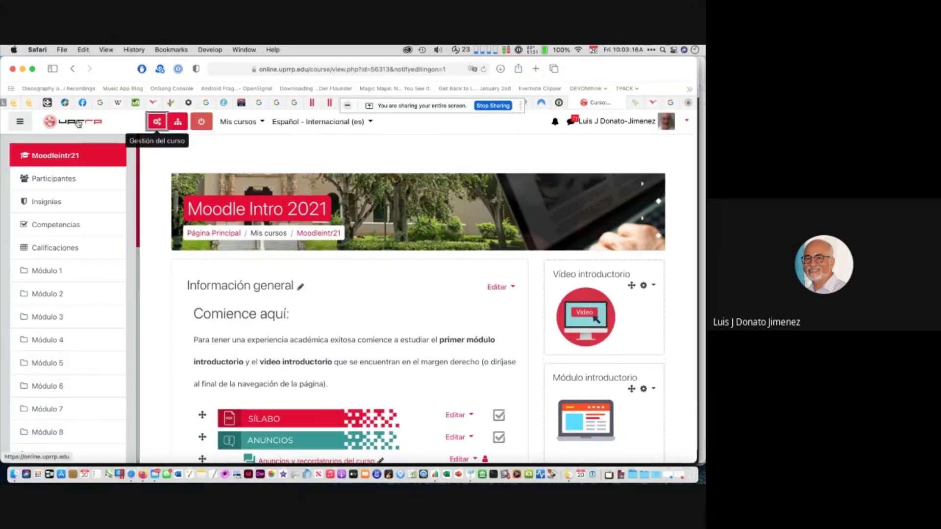
pyautogui.click(78, 123)
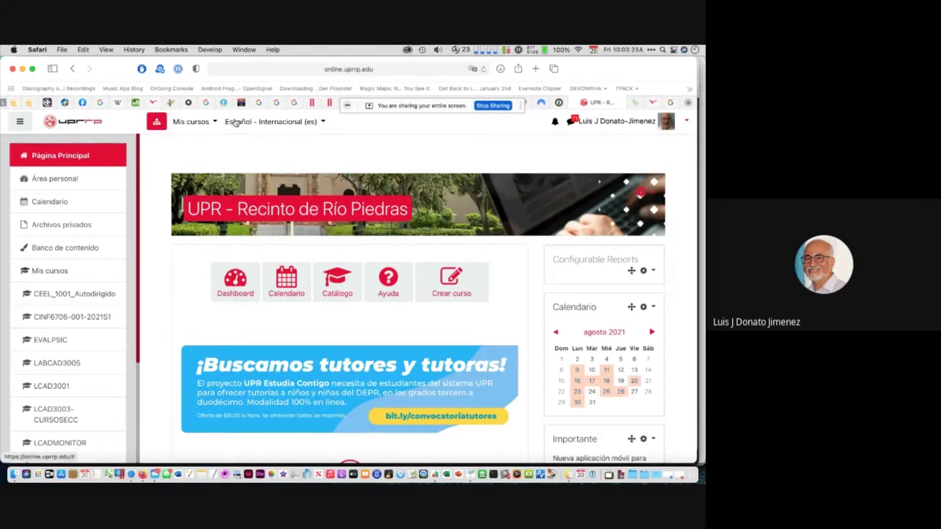
pyautogui.click(188, 122)
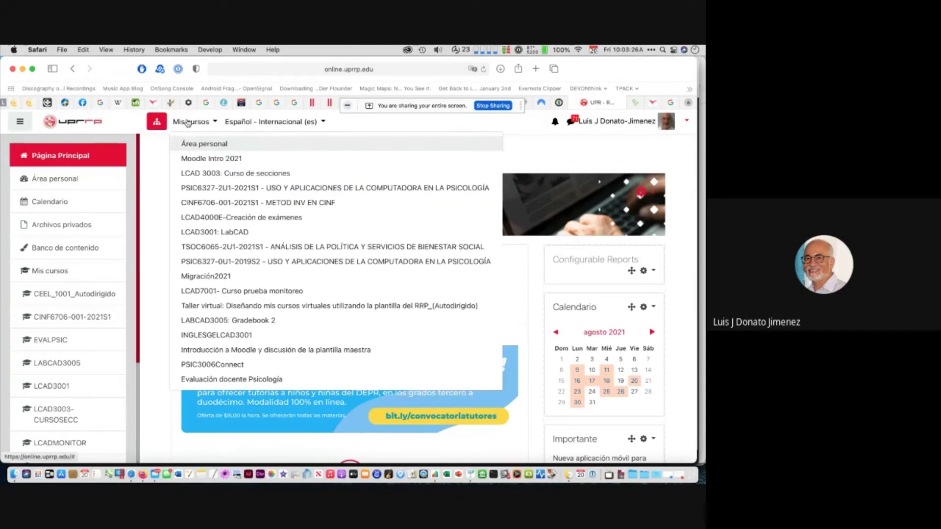
pyautogui.click(210, 160)
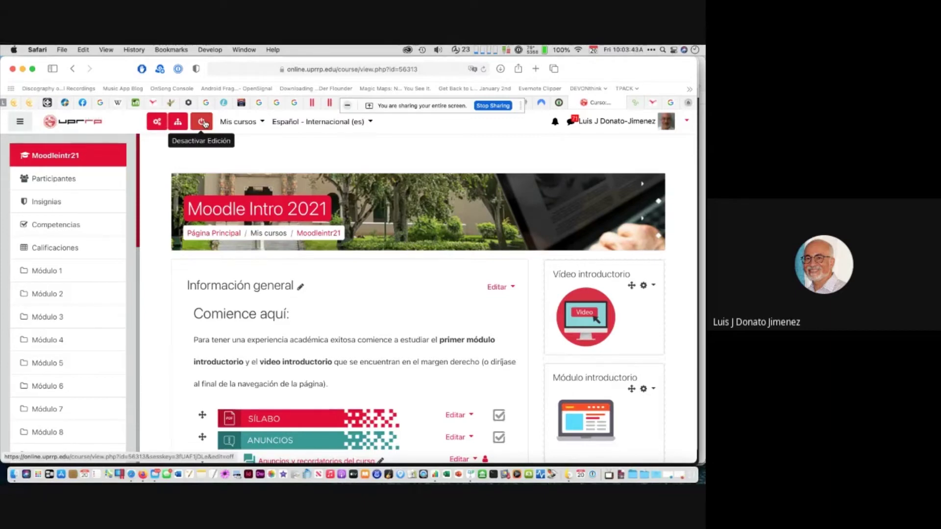
# Open Editar la configuración del curso for Moodle Intro 2021 and review the fields of its General section
pyautogui.press('super+Tab')
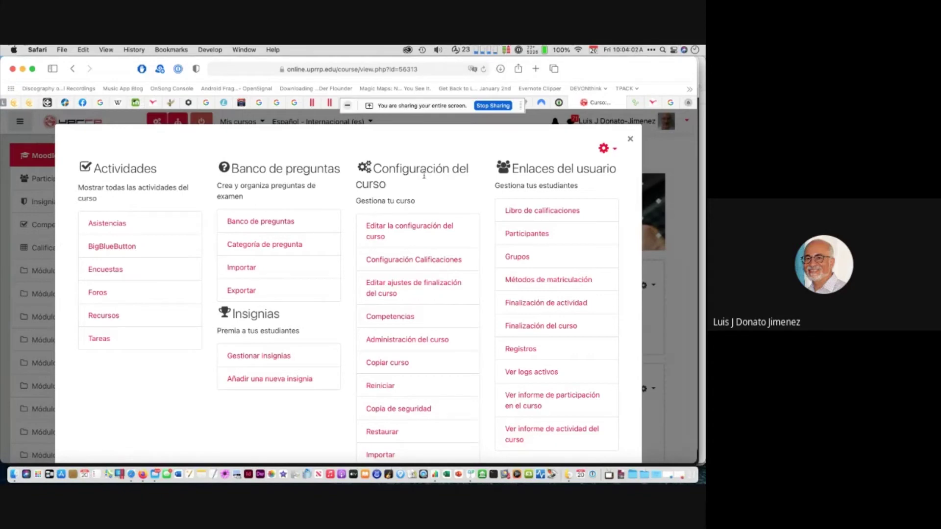
pyautogui.click(397, 233)
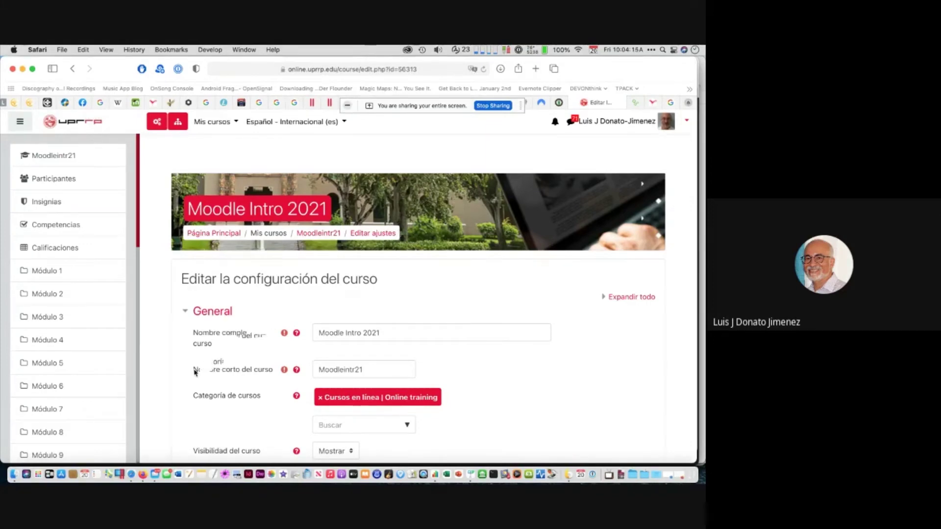
pyautogui.scroll(-5, 195, 373)
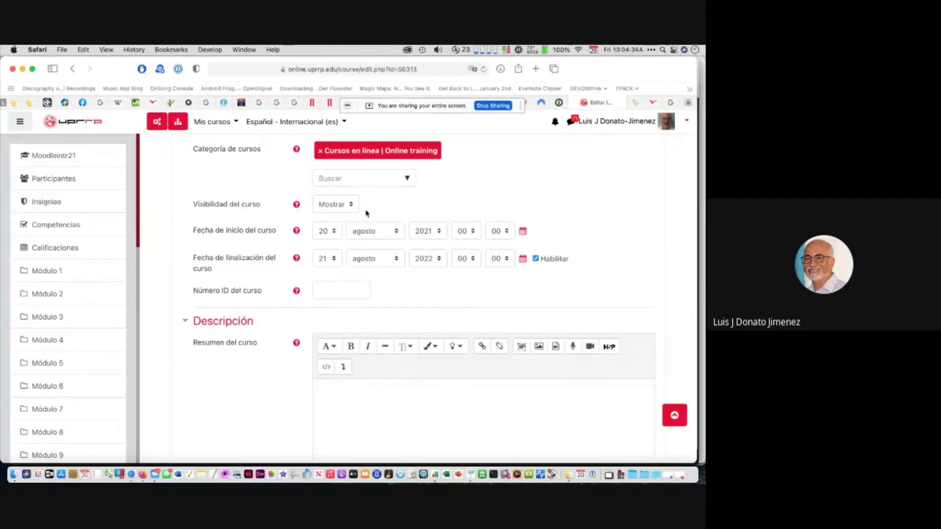
# Check the options of Visibilidad del curso, set it to Ocultar, and set it back to Mostrar
pyautogui.click(348, 203)
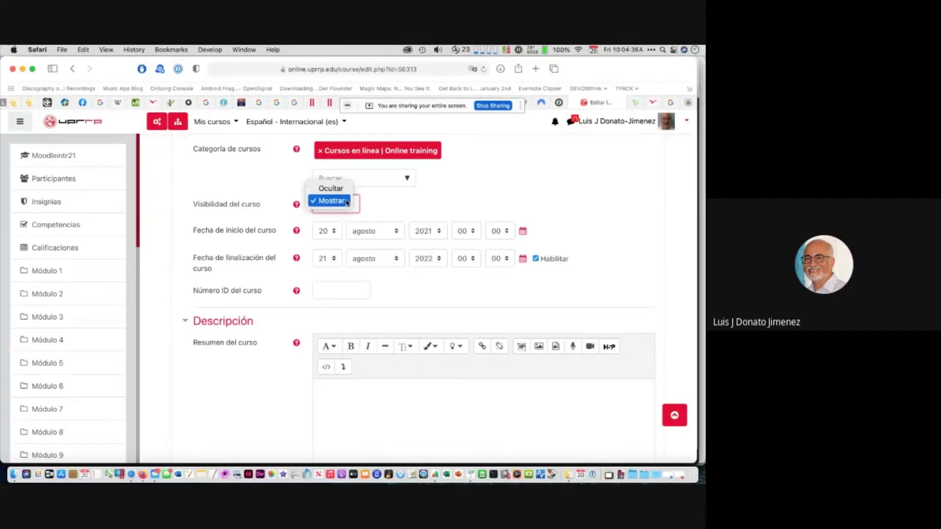
pyautogui.click(387, 206)
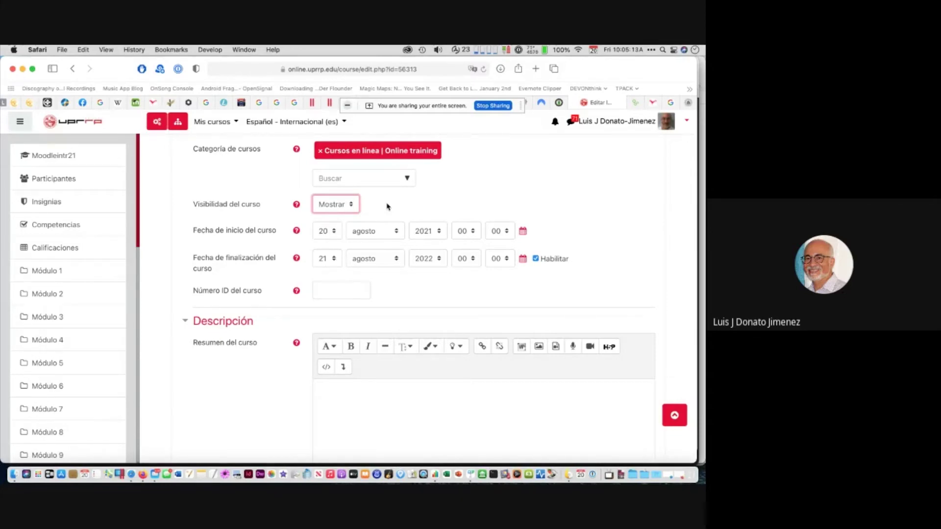
pyautogui.click(351, 205)
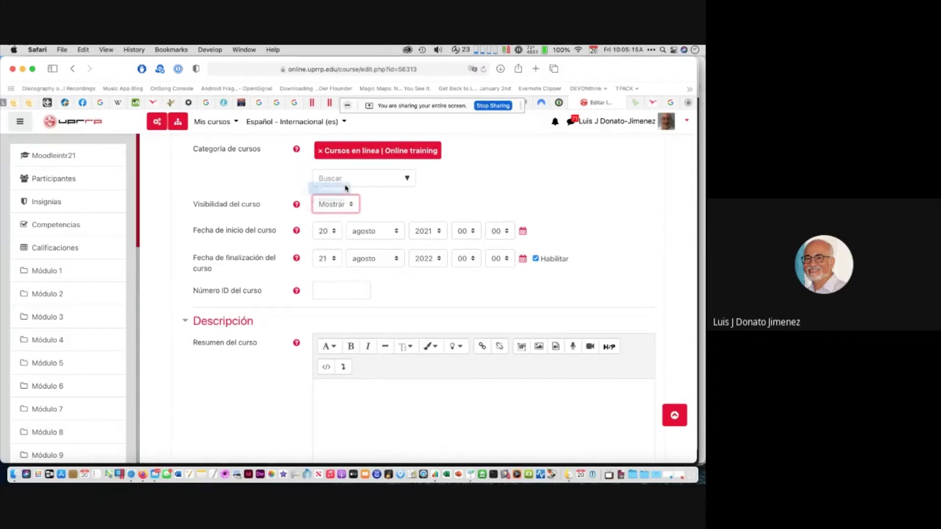
pyautogui.click(346, 187)
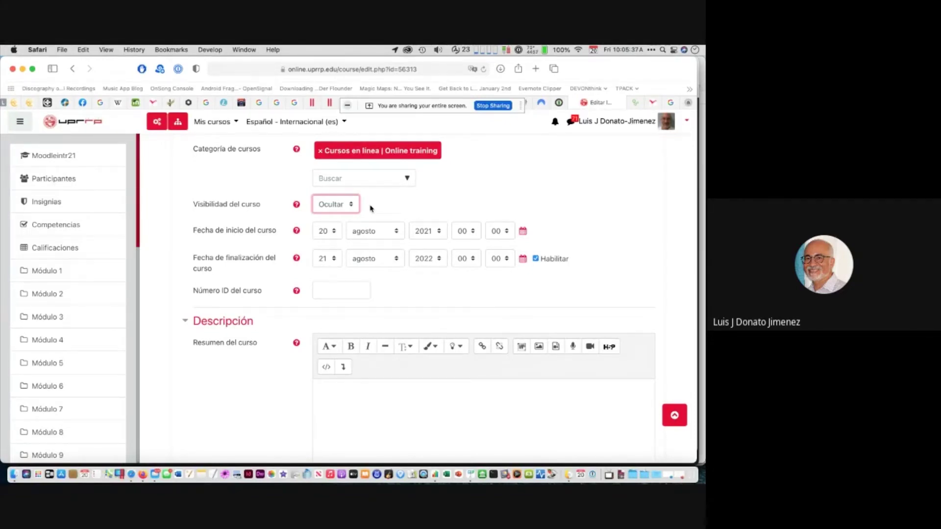
pyautogui.click(351, 206)
pyautogui.click(351, 215)
# Set the day of Fecha de inicio del curso to 14, for 14 agosto 2021
pyautogui.click(332, 232)
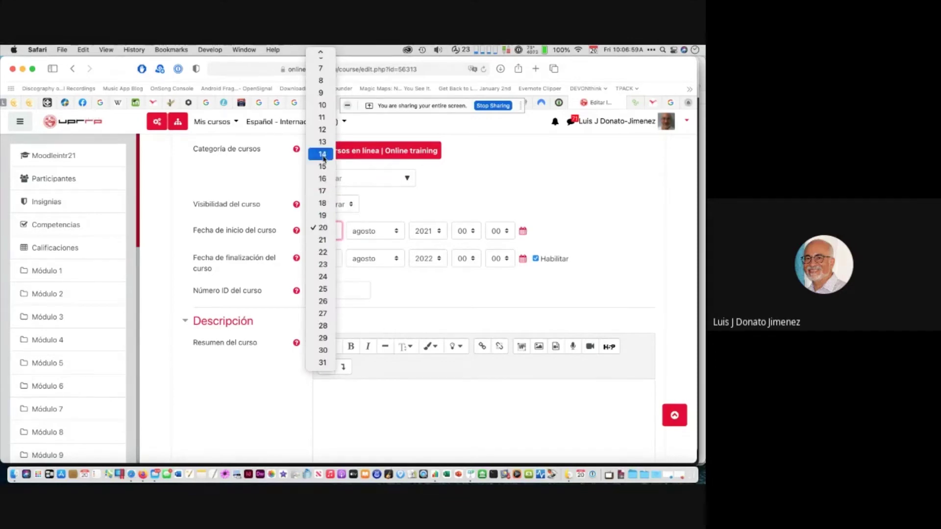
pyautogui.click(322, 154)
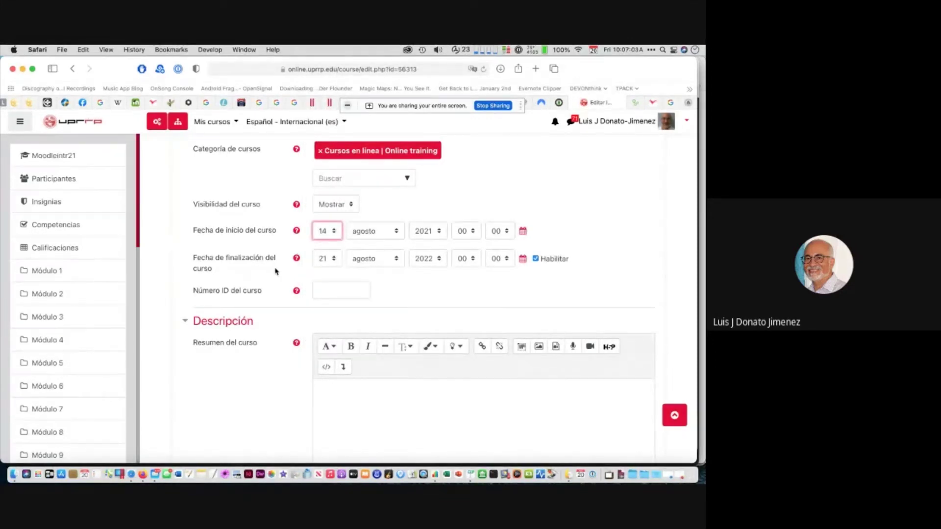
pyautogui.scroll(-1, 275, 271)
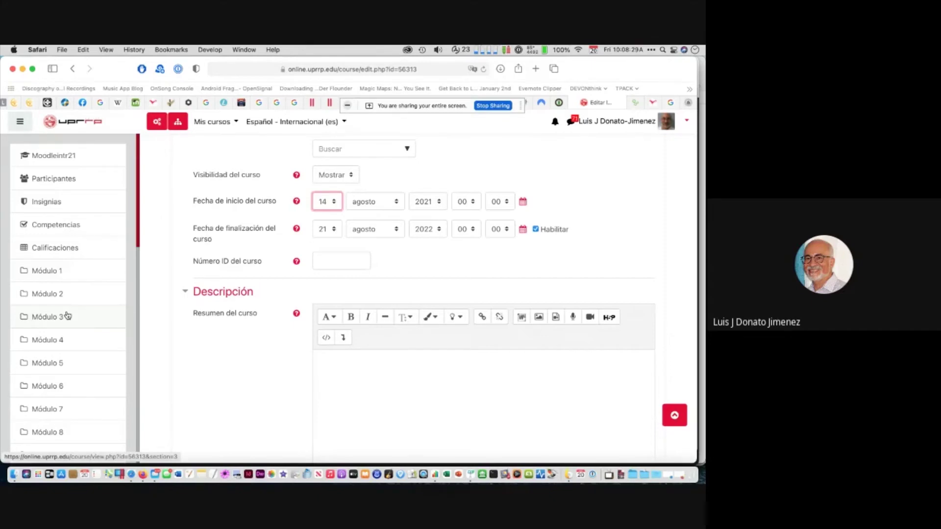
# Examine the course navigation from the modules through Créditos to the courses listed under Mis cursos
pyautogui.scroll(-4, 68, 315)
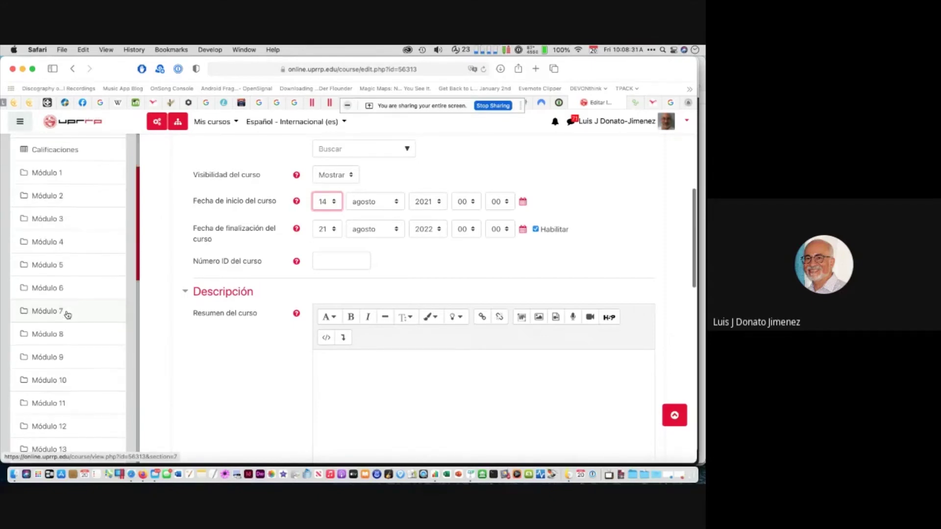
pyautogui.scroll(-2, 68, 315)
pyautogui.scroll(-5, 67, 315)
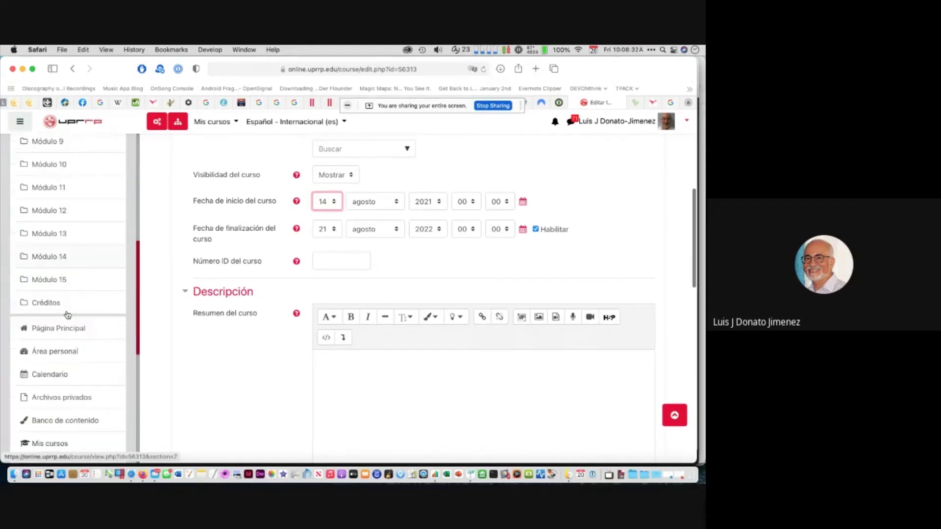
pyautogui.scroll(-6, 67, 315)
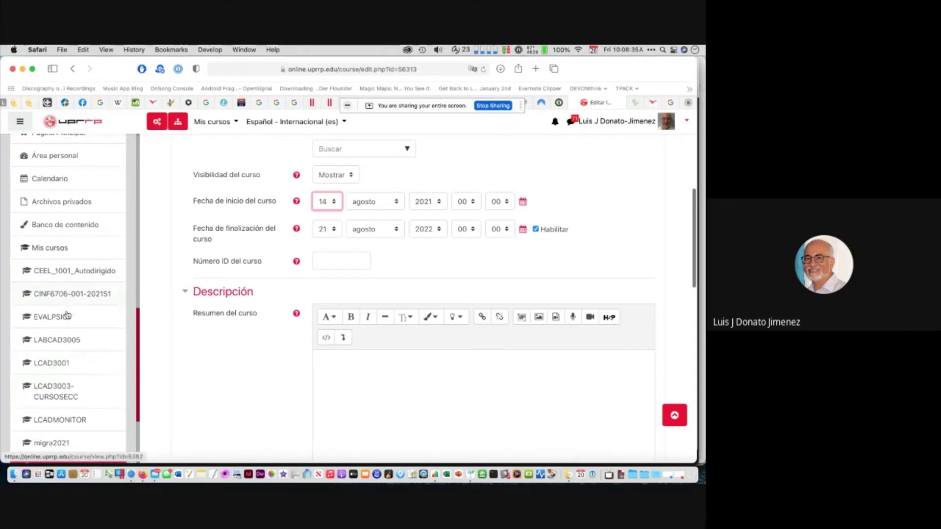
pyautogui.scroll(-2, 68, 315)
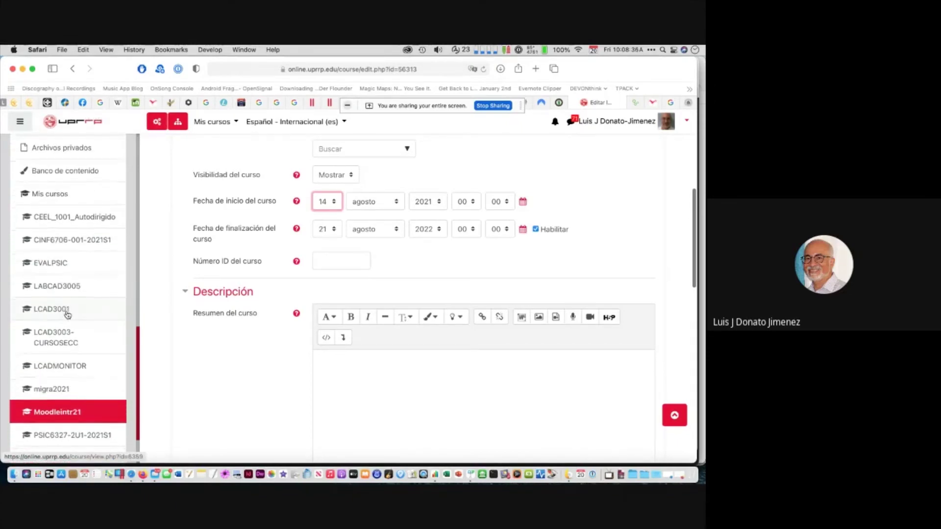
pyautogui.scroll(2, 61, 217)
pyautogui.scroll(-2, 56, 217)
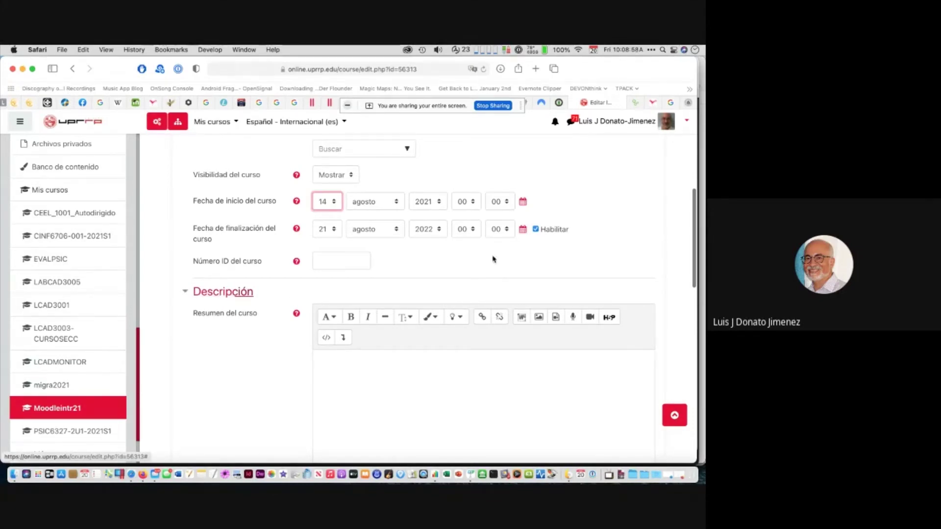
# Disable Fecha de finalización del curso, and enable it again
pyautogui.click(535, 229)
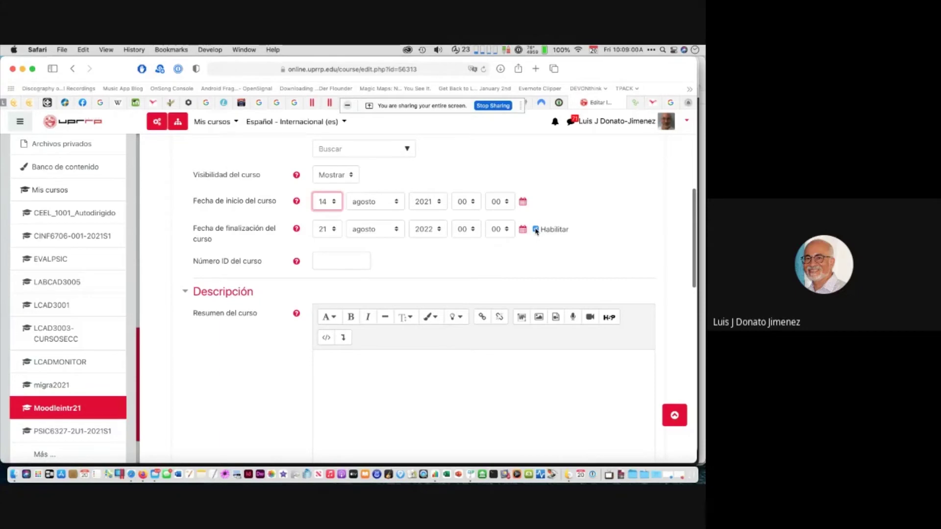
pyautogui.click(535, 229)
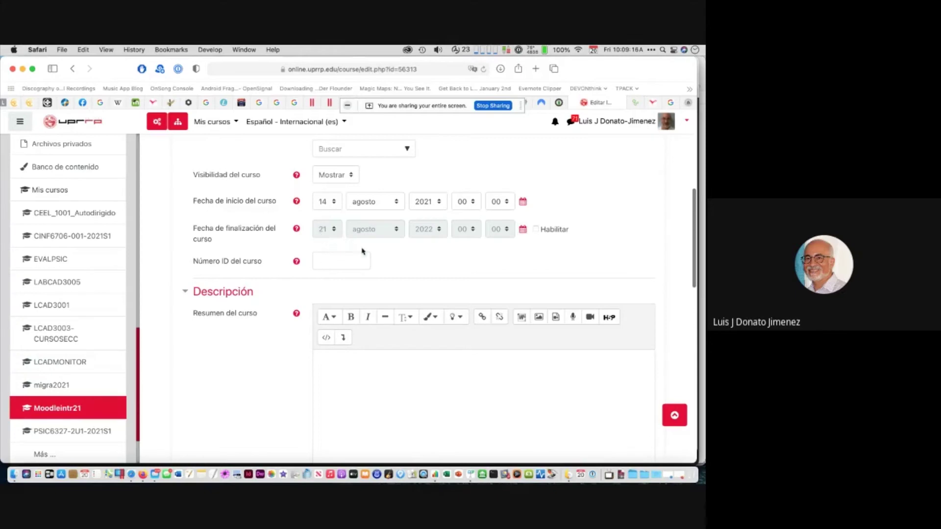
pyautogui.click(535, 229)
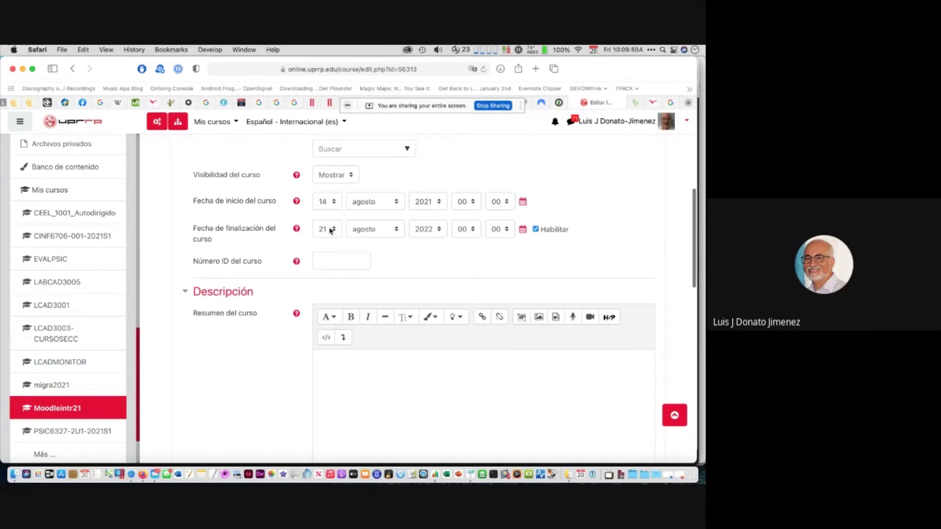
# Examine the Descripción section with its course summary and image files, and the collapsed sections from Formato de curso to Marcas
pyautogui.scroll(-3, 331, 230)
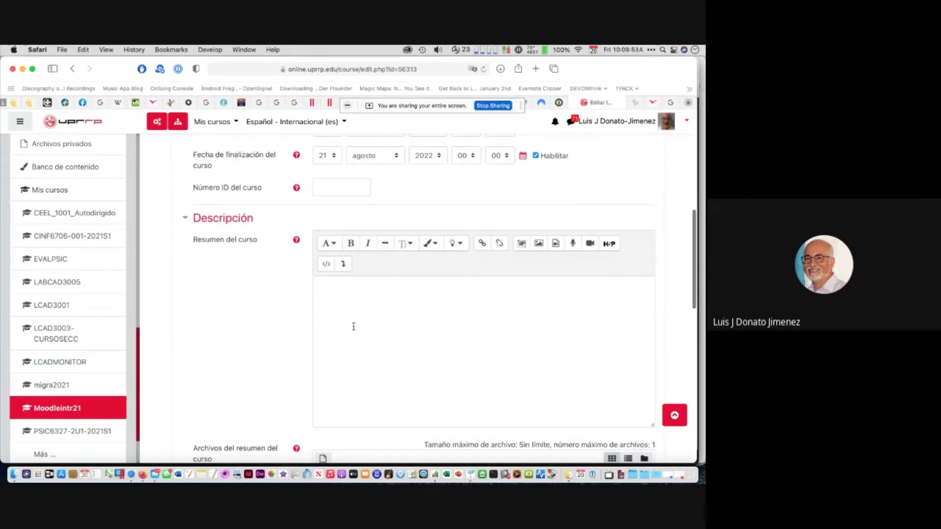
pyautogui.scroll(-2, 353, 327)
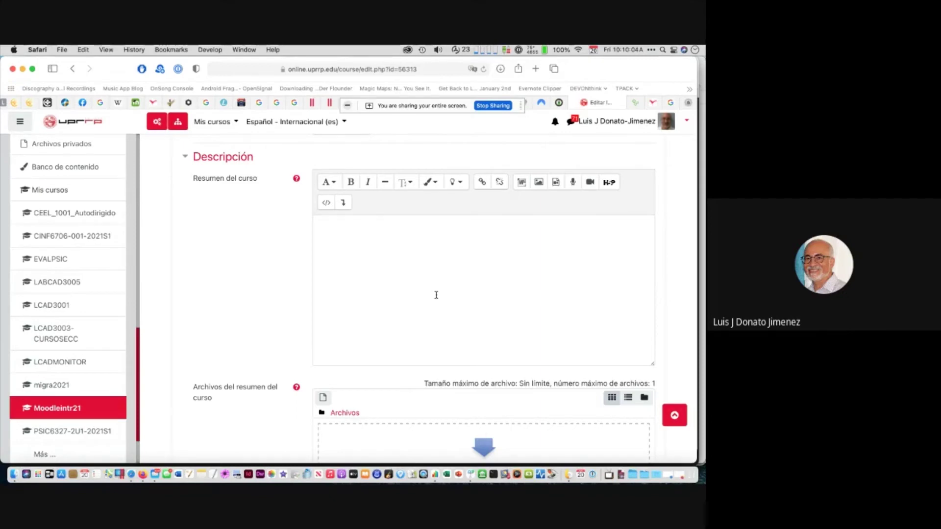
pyautogui.scroll(-10, 436, 295)
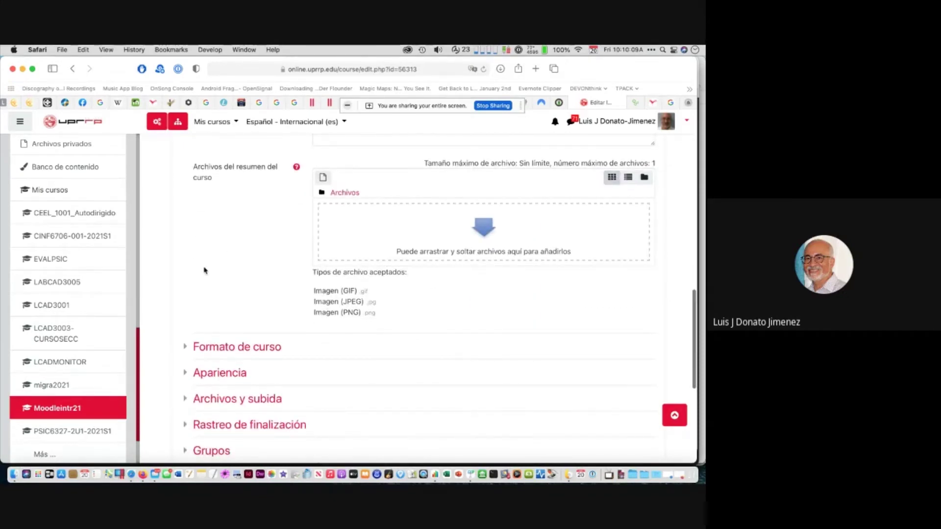
pyautogui.scroll(-1, 204, 271)
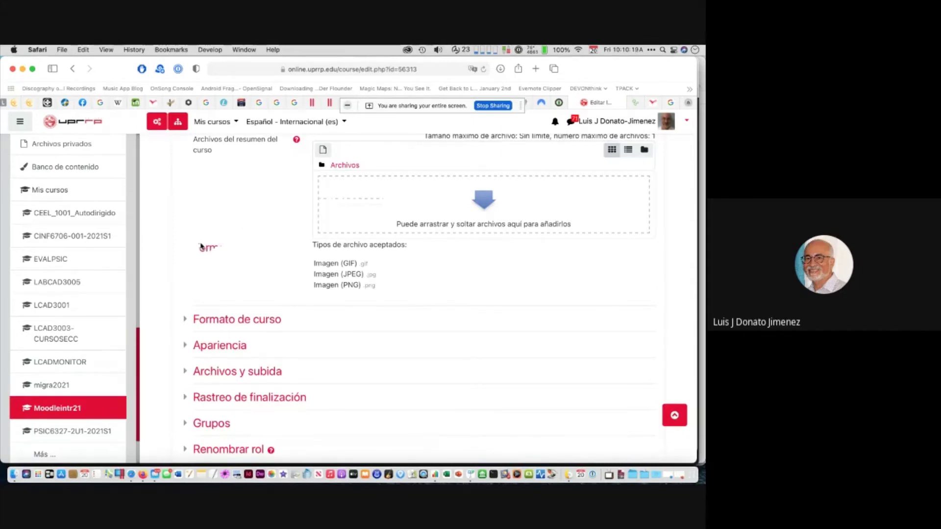
pyautogui.scroll(-2, 201, 246)
pyautogui.scroll(1, 201, 246)
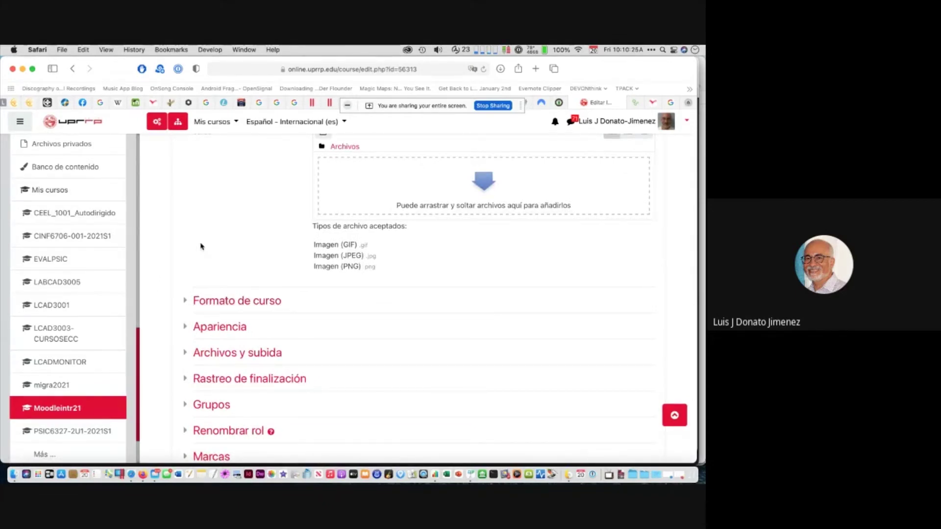
pyautogui.scroll(-3, 201, 246)
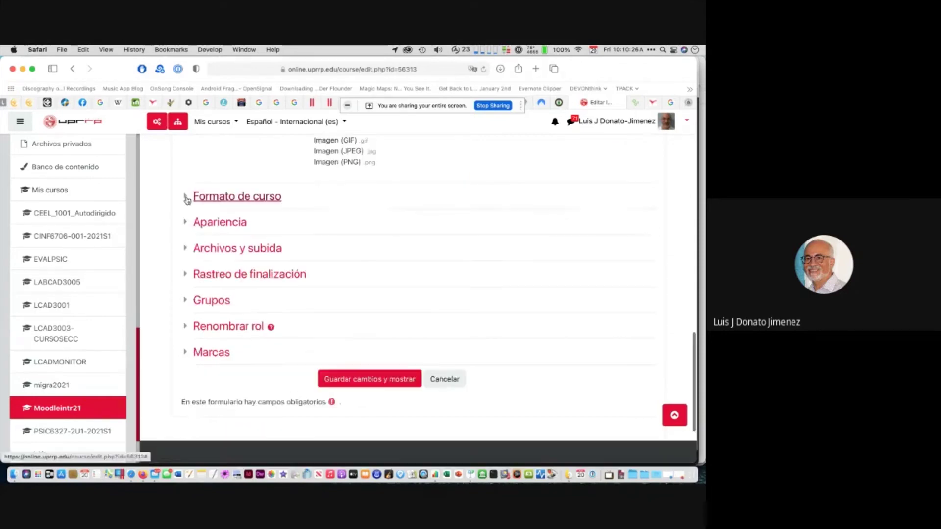
# Expand Formato de curso and compare the Paginación del curso options with the module list in the course navigation
pyautogui.click(186, 197)
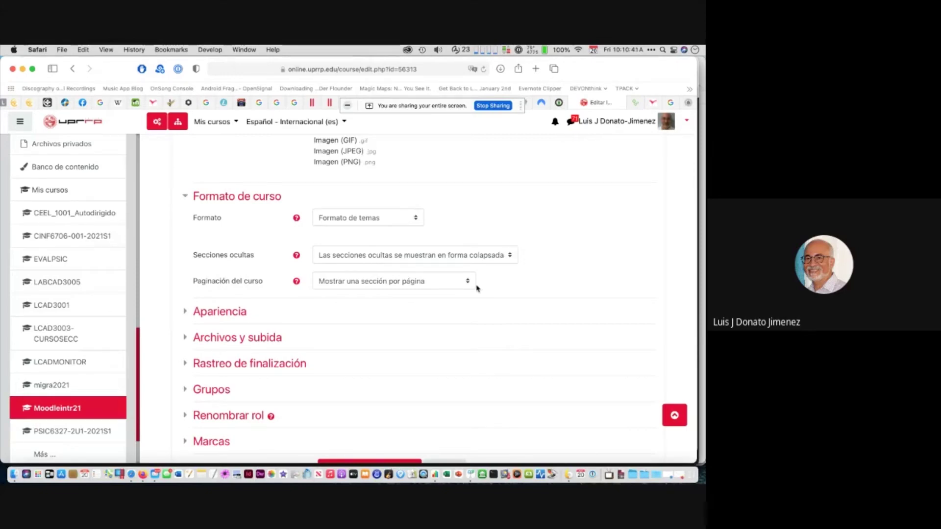
pyautogui.scroll(8, 69, 312)
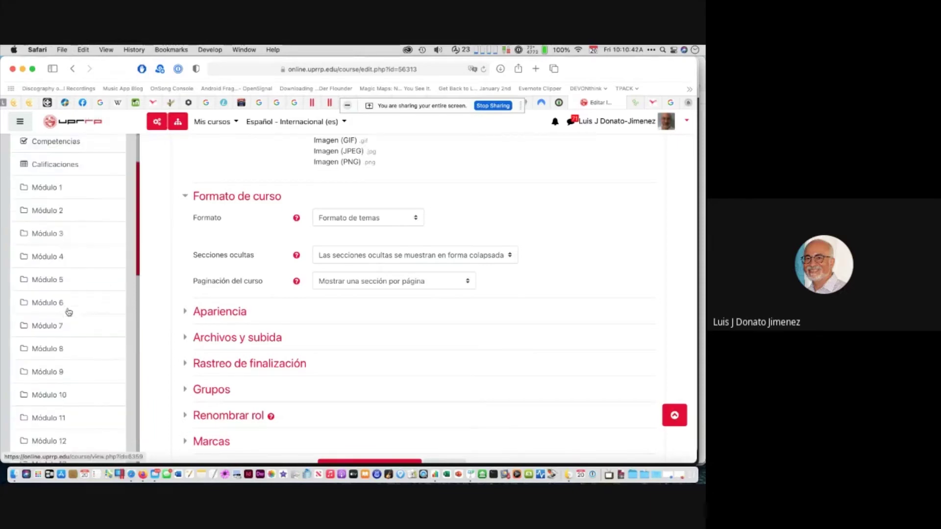
pyautogui.scroll(-1, 69, 312)
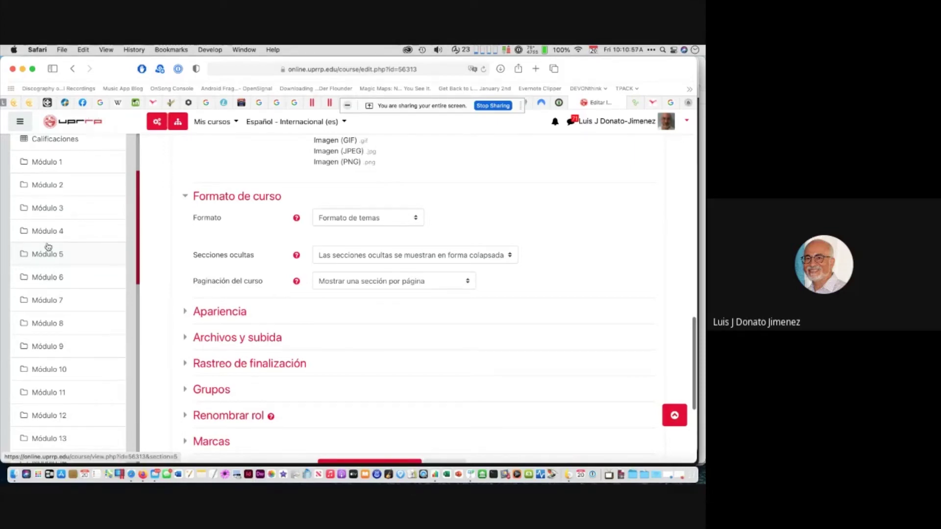
pyautogui.click(463, 283)
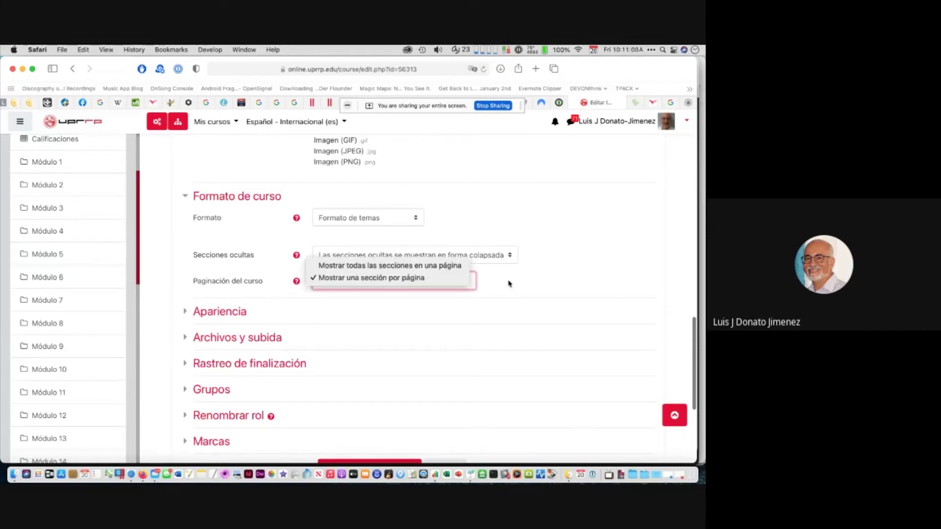
pyautogui.click(509, 283)
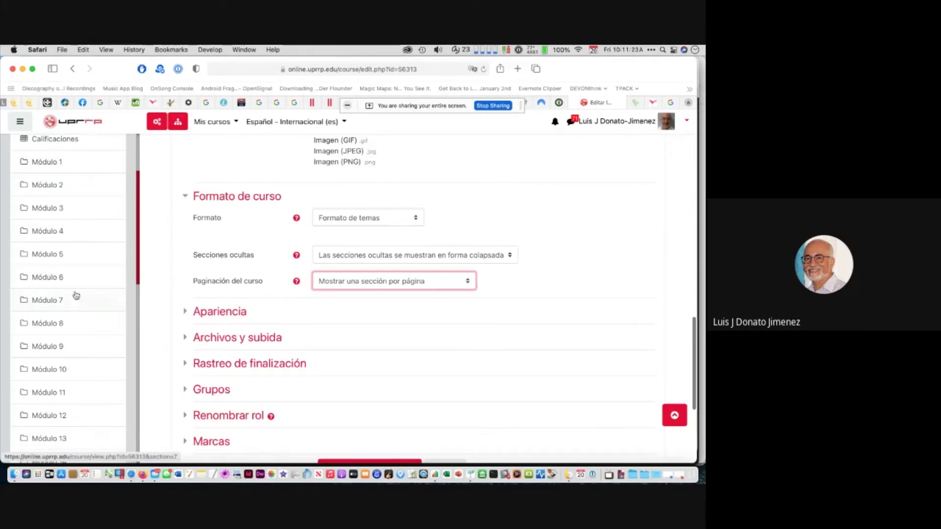
pyautogui.scroll(5, 79, 208)
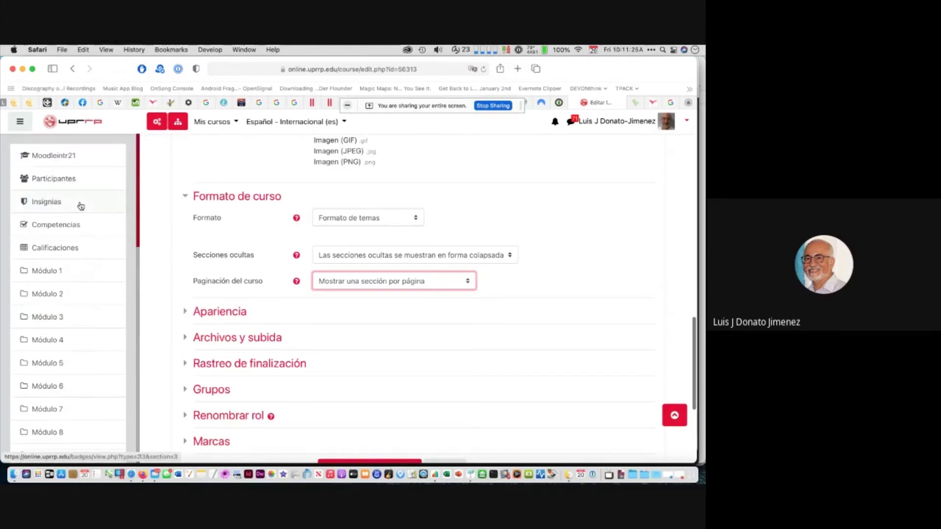
pyautogui.scroll(-4, 78, 204)
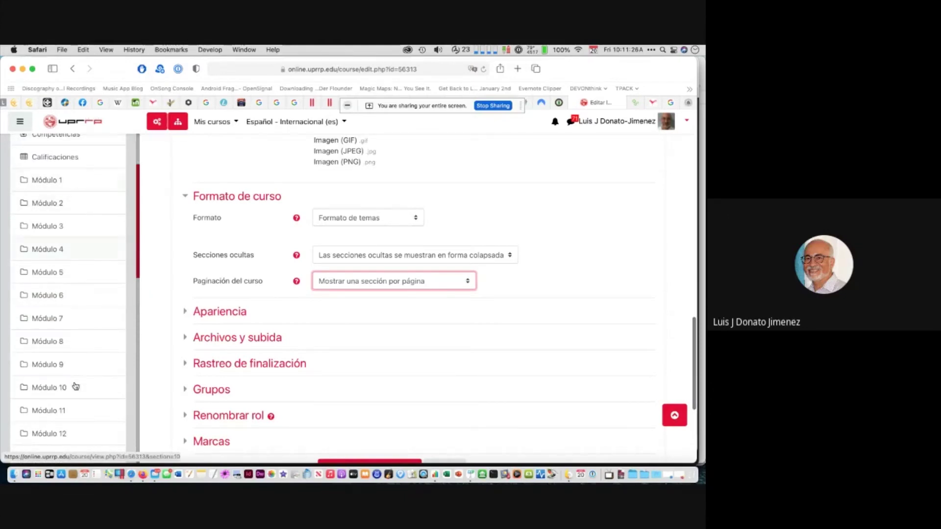
pyautogui.click(471, 280)
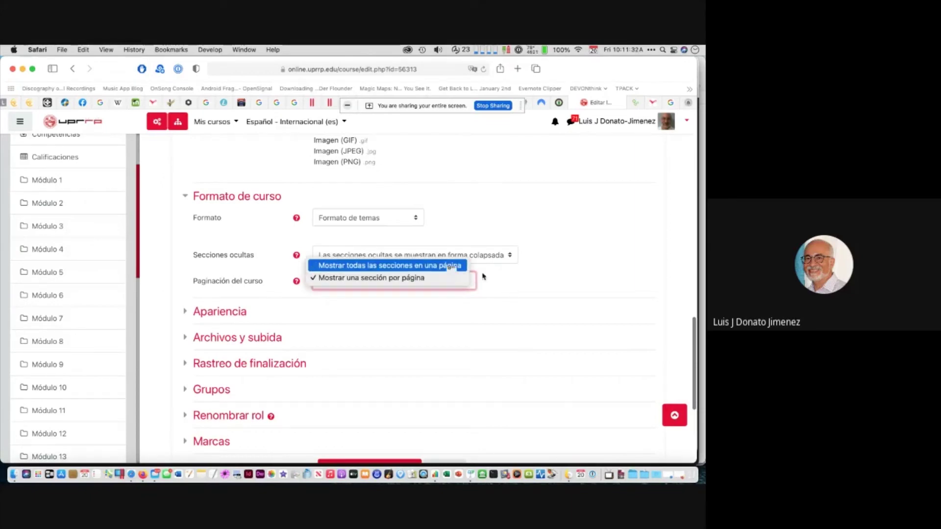
pyautogui.click(518, 288)
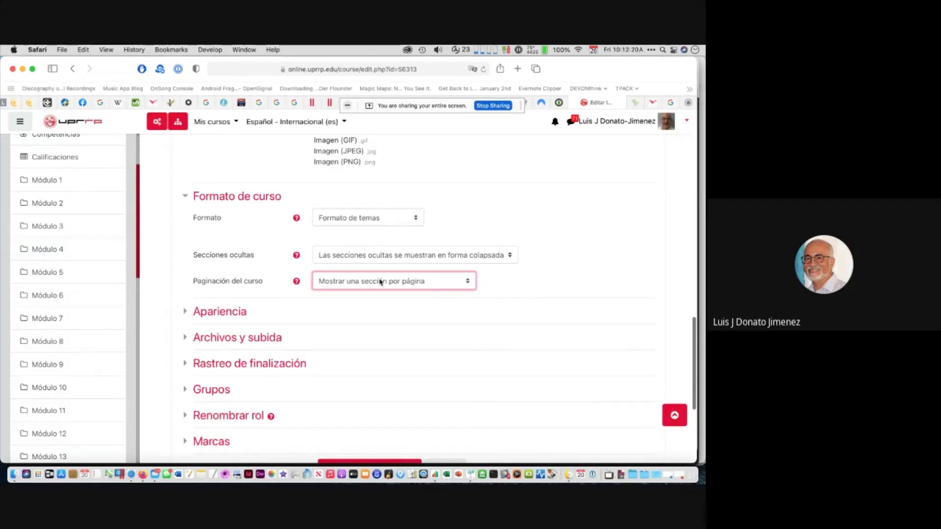
# Review the options of Secciones ocultas and Paginación del curso without changing them, and collapse Formato de curso
pyautogui.click(512, 256)
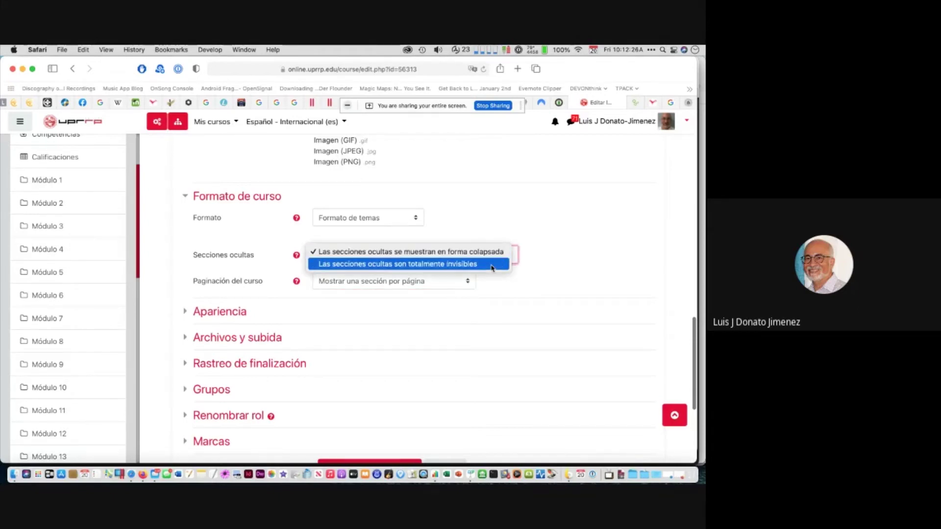
pyautogui.click(556, 260)
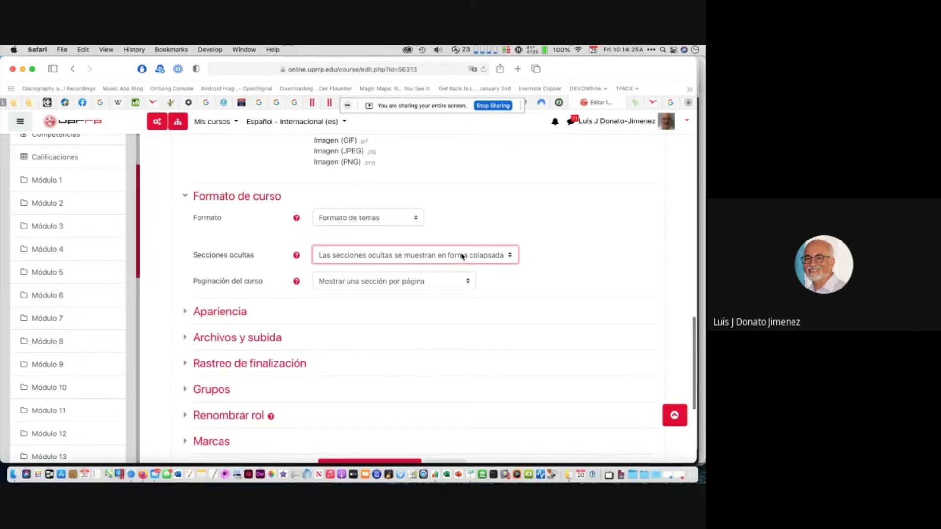
pyautogui.click(507, 254)
pyautogui.click(532, 225)
pyautogui.click(467, 281)
pyautogui.click(500, 284)
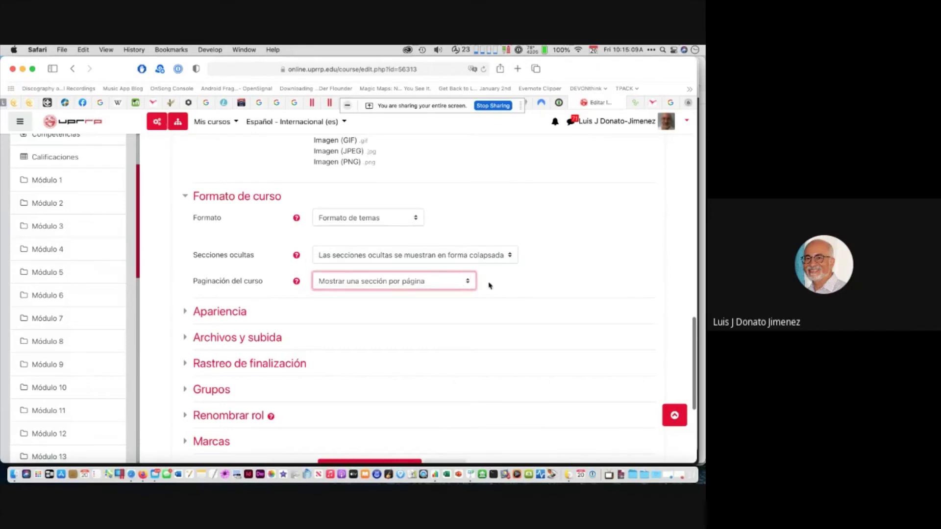
pyautogui.click(184, 199)
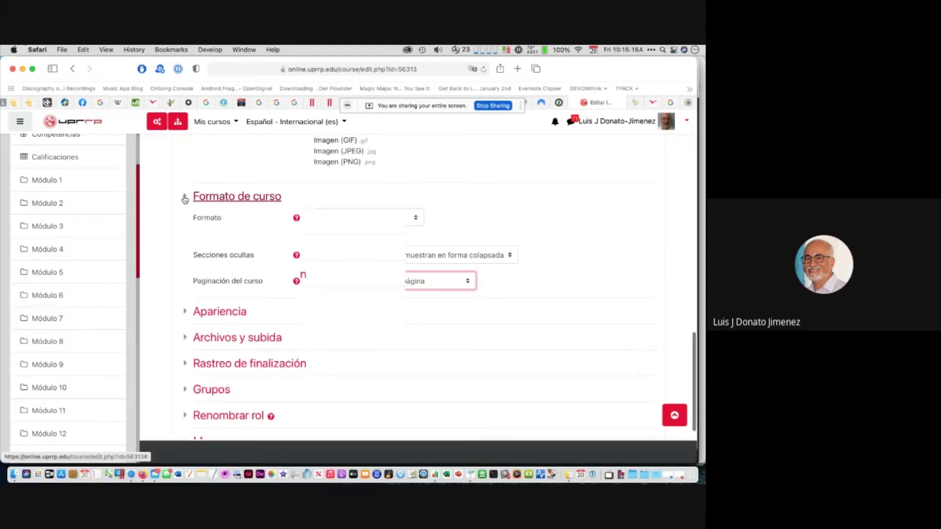
# Expand Apariencia, review the languages offered under Forzar idioma without changing the choice, and collapse the section
pyautogui.click(186, 224)
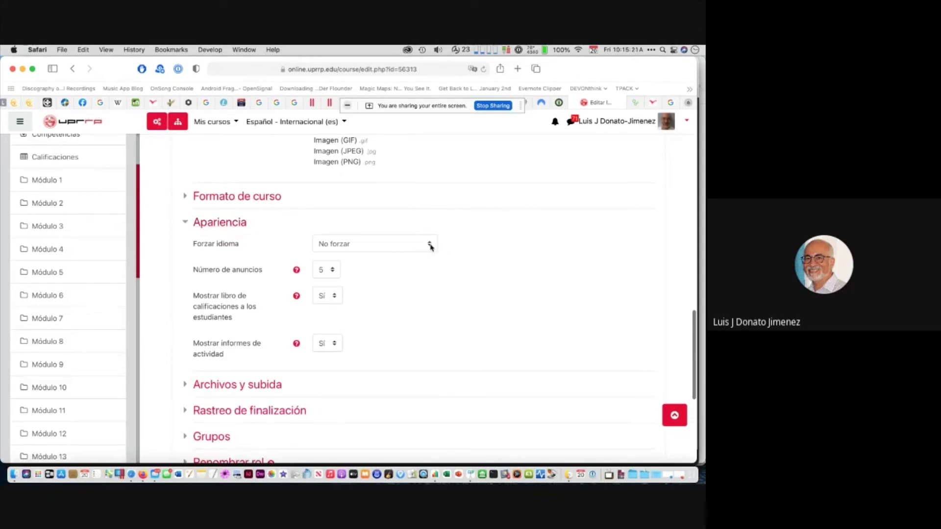
pyautogui.click(429, 245)
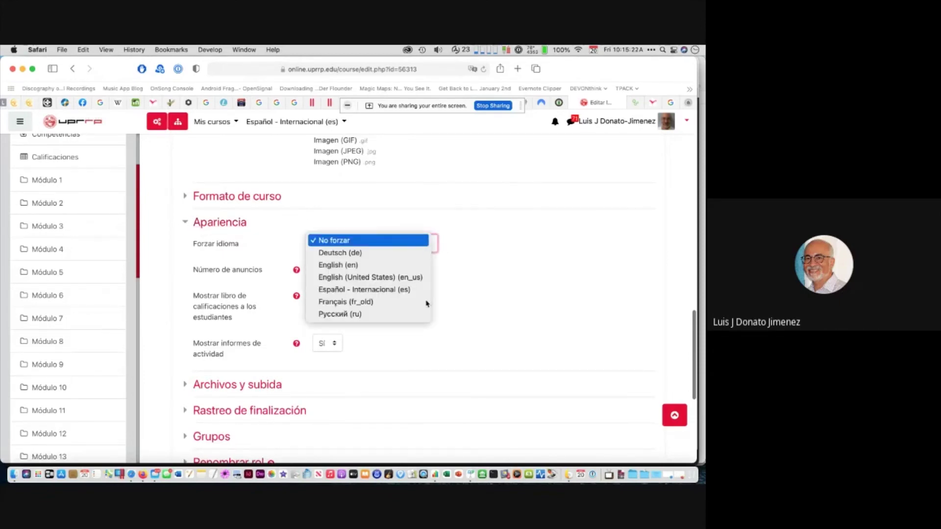
pyautogui.click(433, 212)
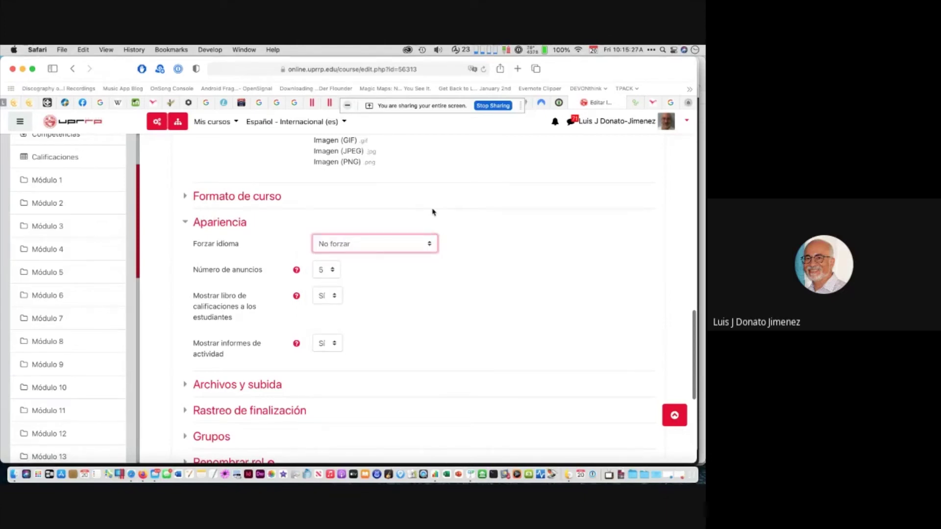
pyautogui.click(430, 244)
pyautogui.click(511, 289)
pyautogui.click(434, 245)
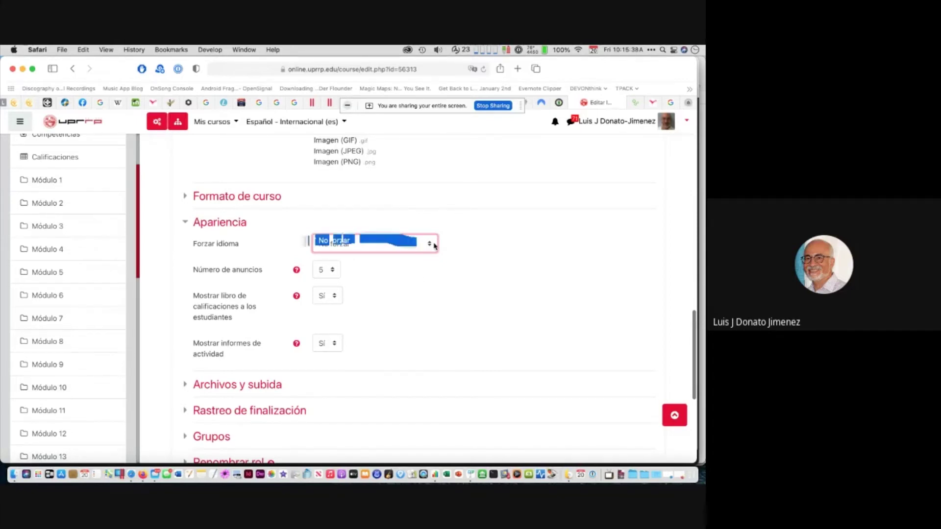
pyautogui.click(501, 255)
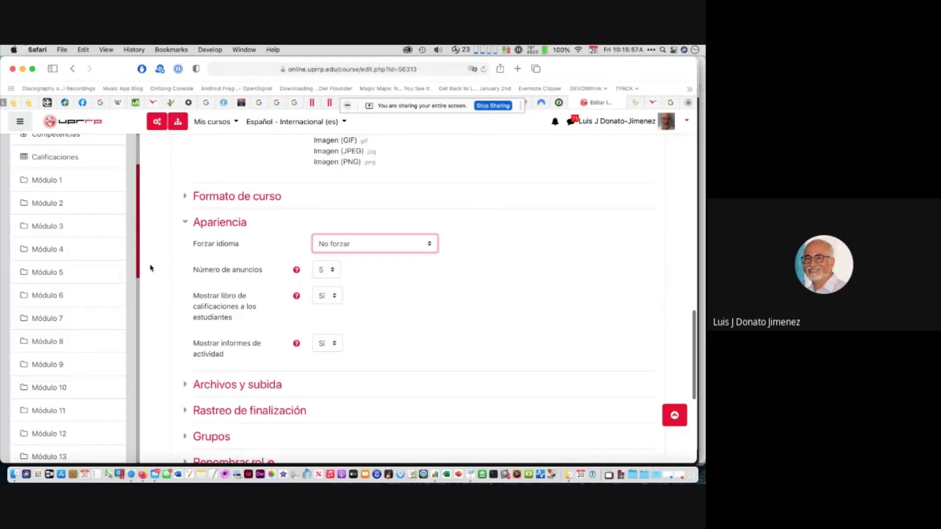
pyautogui.click(186, 223)
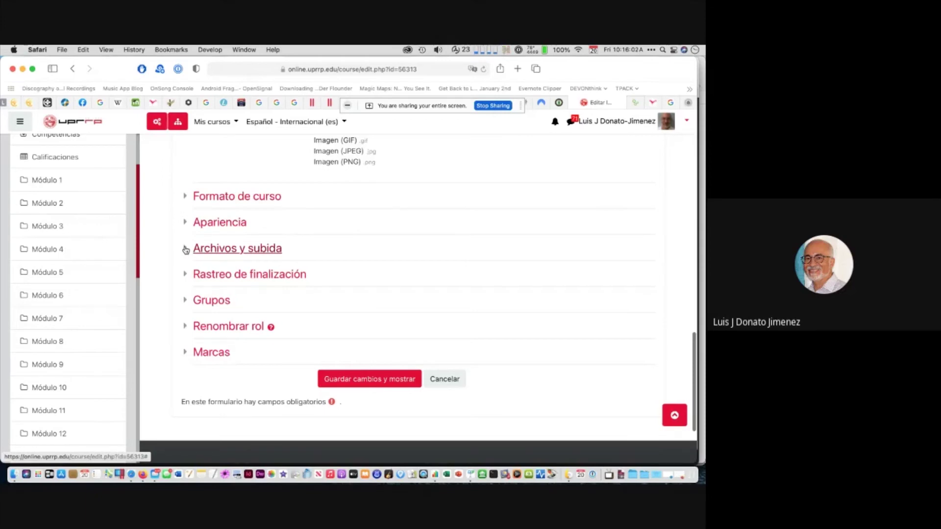
# Examine the Archivos y subida, Rastreo de finalización and Grupos sections, and leave the course configuration without saving
pyautogui.click(186, 250)
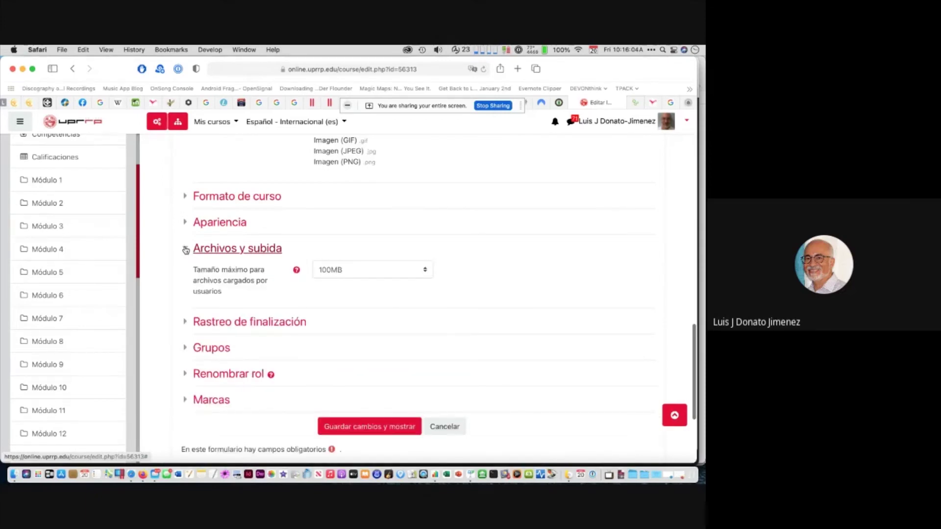
pyautogui.click(186, 250)
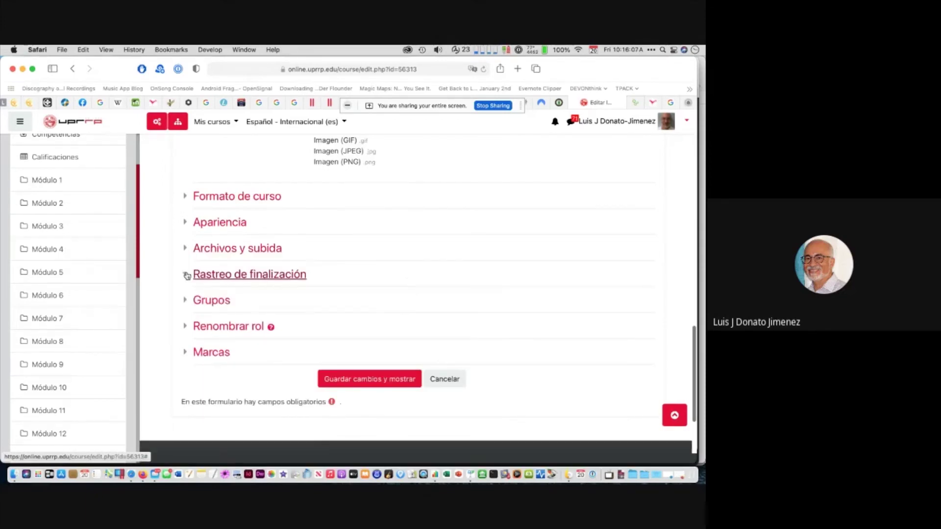
pyautogui.click(187, 275)
pyautogui.click(187, 275)
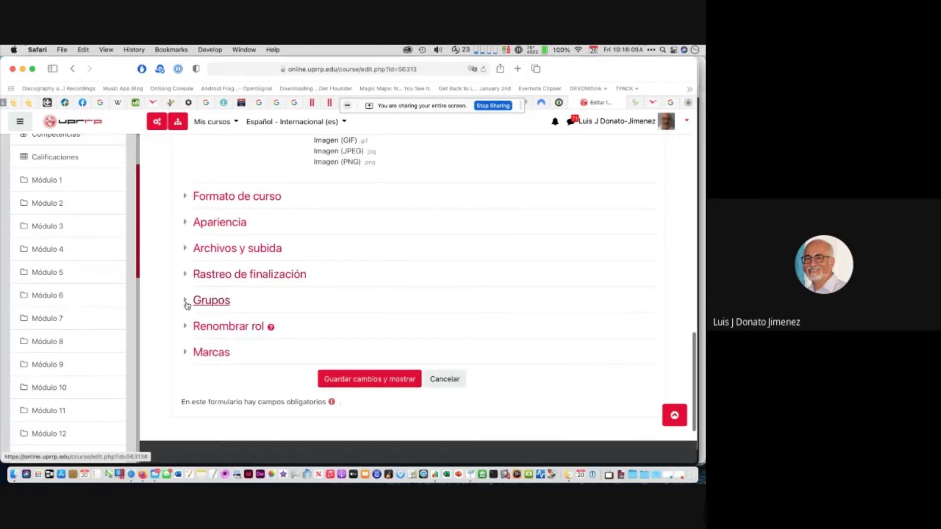
pyautogui.click(187, 303)
pyautogui.click(187, 304)
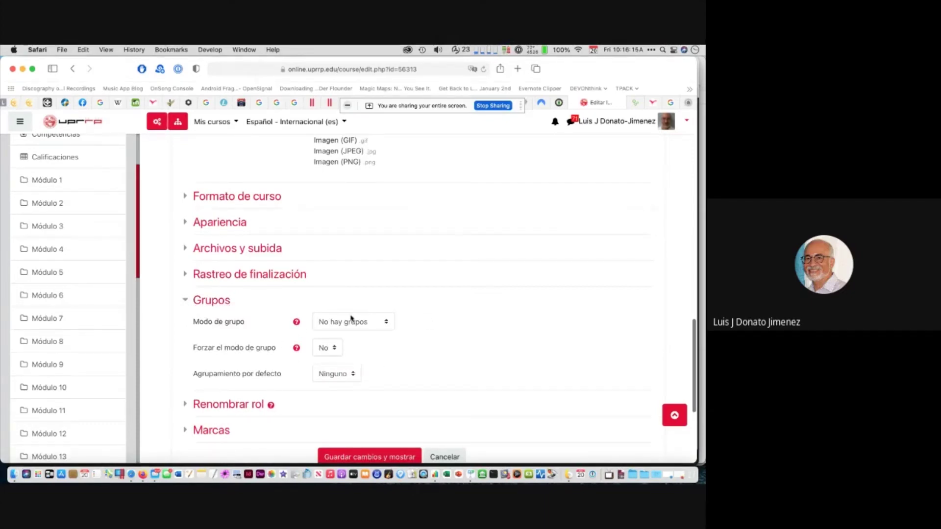
pyautogui.click(185, 301)
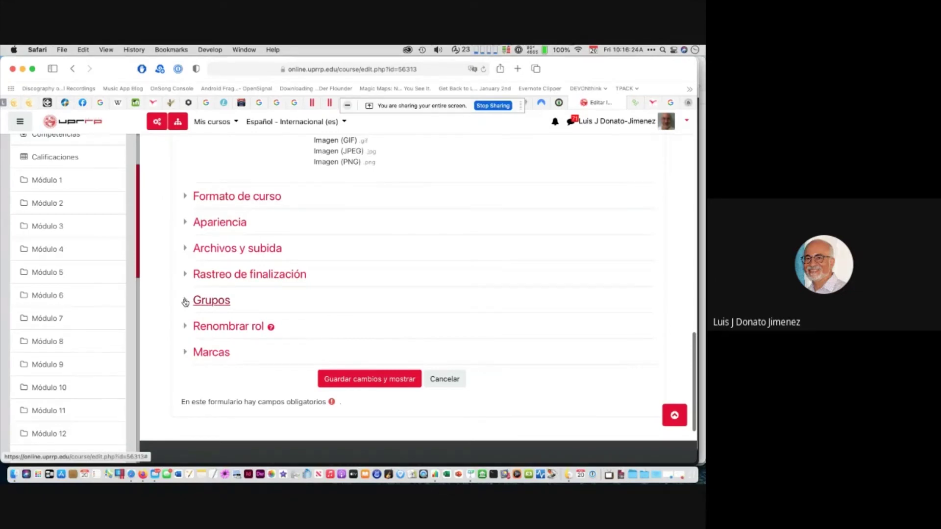
pyautogui.click(455, 381)
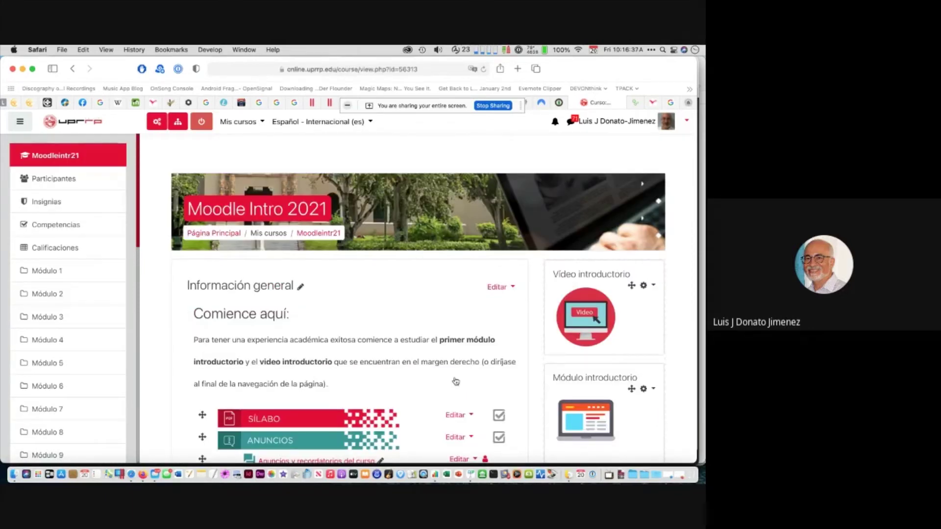
# Switch to the Keynote presentation, advance to the Configuración del Curso slide, and exit the slideshow
pyautogui.press('super+Tab')
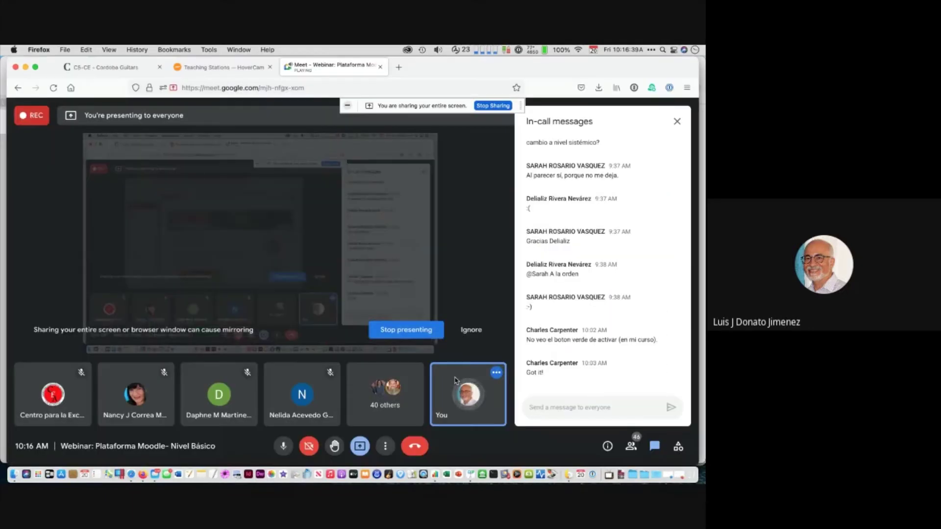
pyautogui.press('super+Tab')
pyautogui.press('super+Tab')
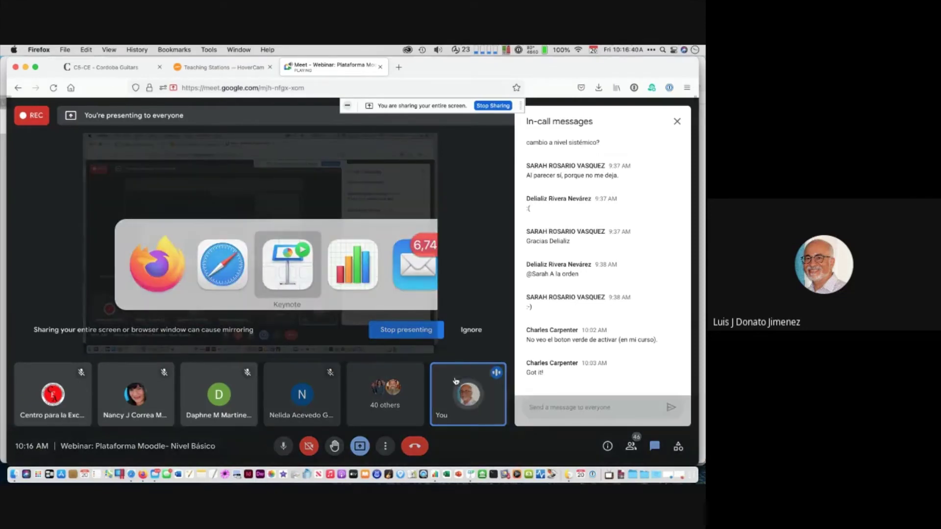
pyautogui.press('Right')
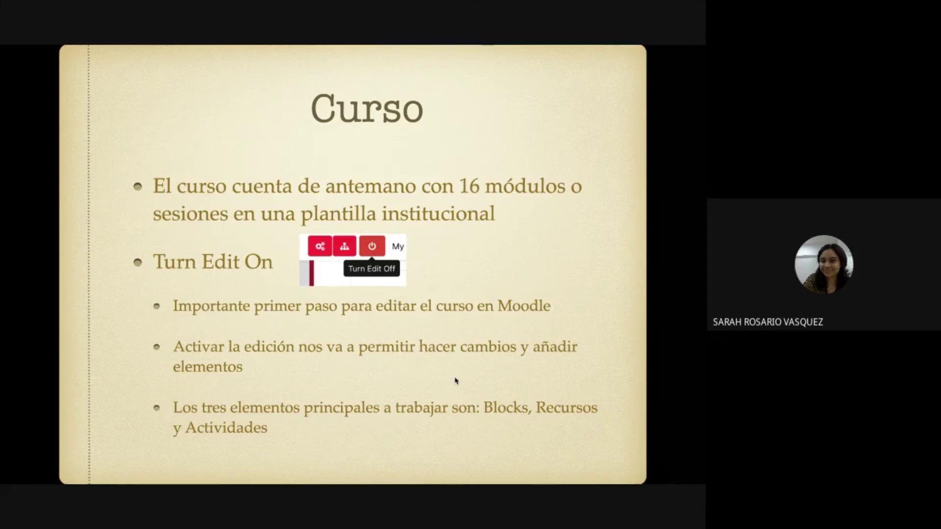
pyautogui.press('Right')
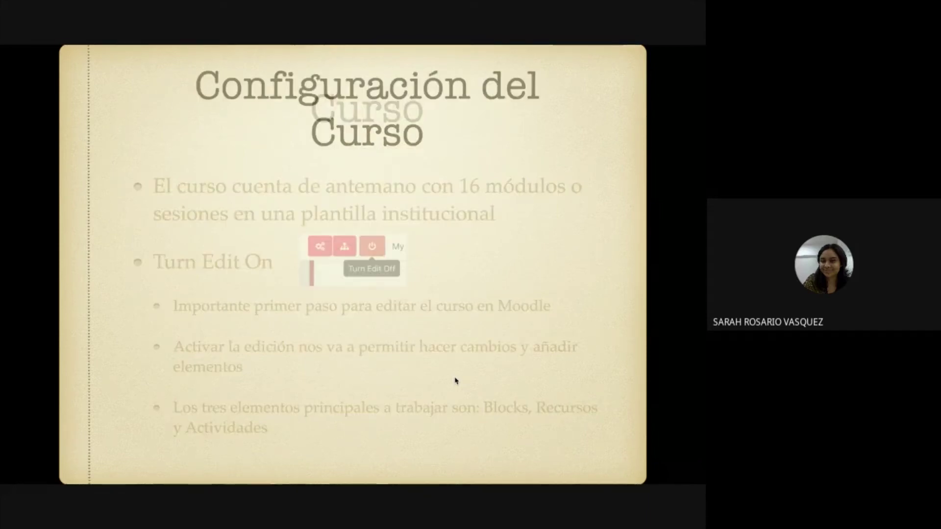
pyautogui.press('Escape')
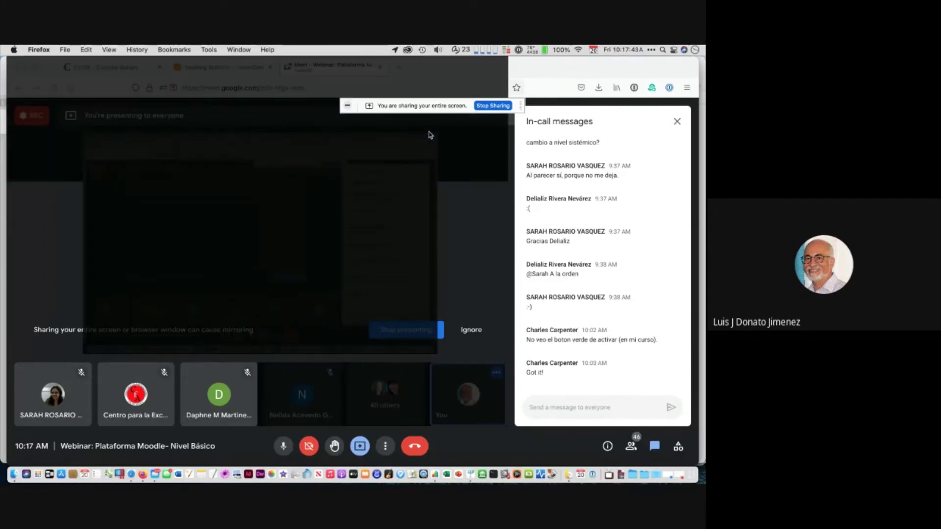
# Switch back to the Moodle course in Safari and open the Formato de curso settings in its course configuration
pyautogui.press('super+Tab')
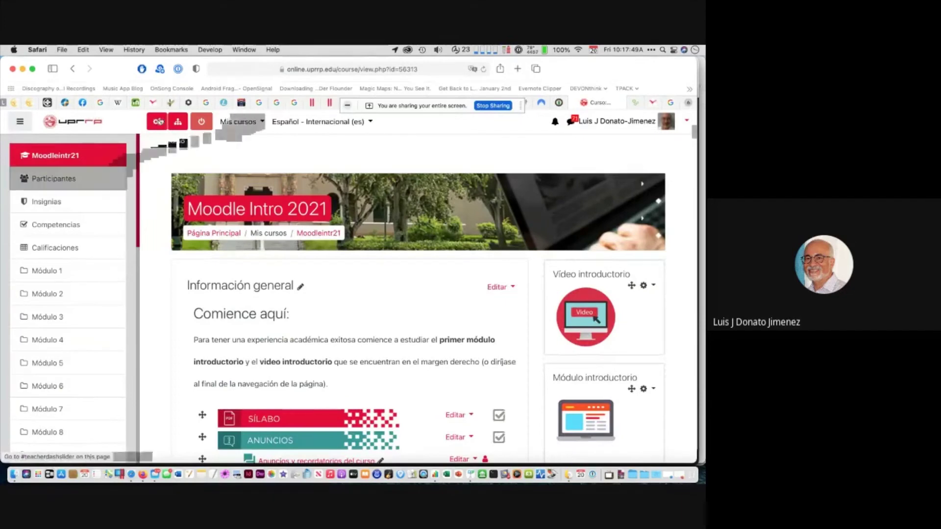
pyautogui.click(157, 122)
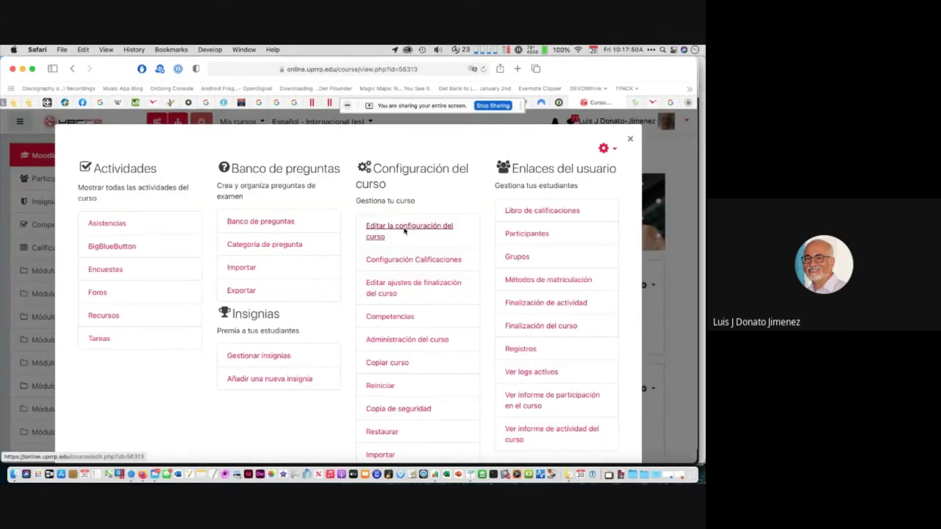
pyautogui.click(405, 231)
pyautogui.scroll(-10, 332, 371)
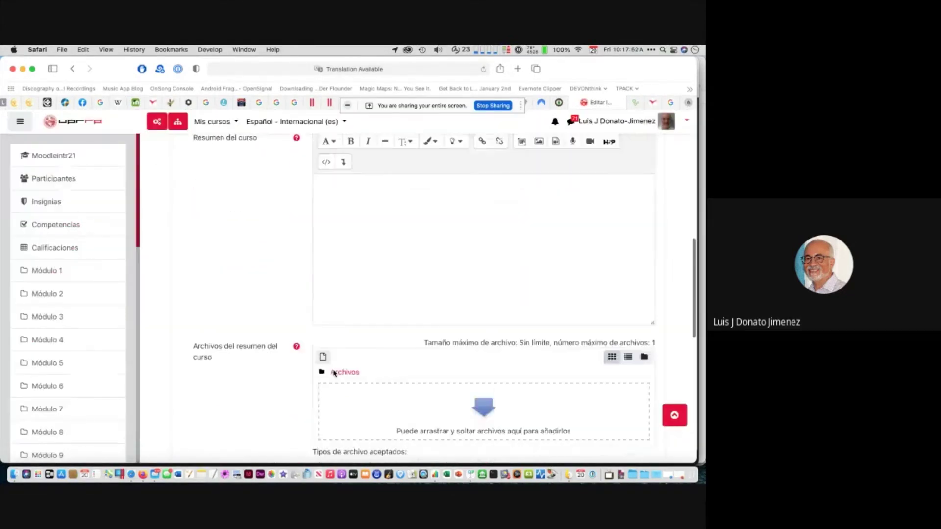
pyautogui.scroll(-8, 334, 373)
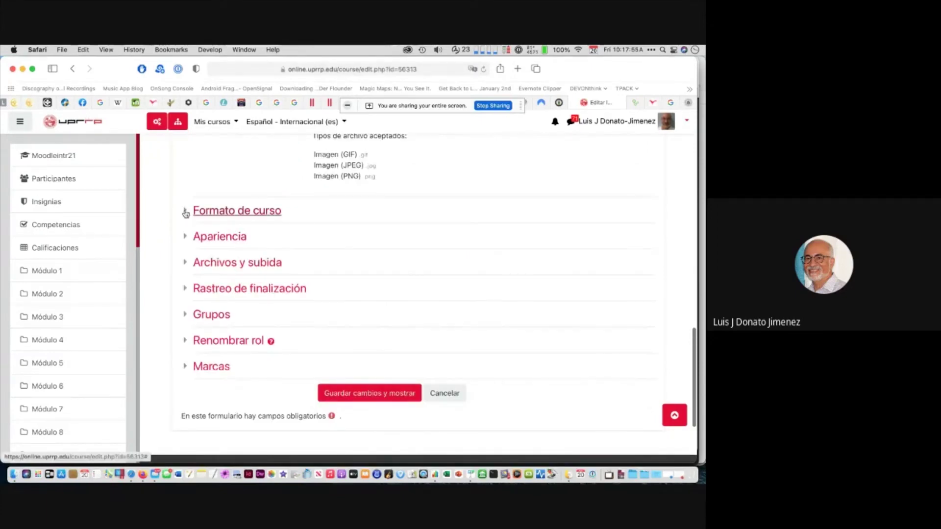
pyautogui.click(186, 212)
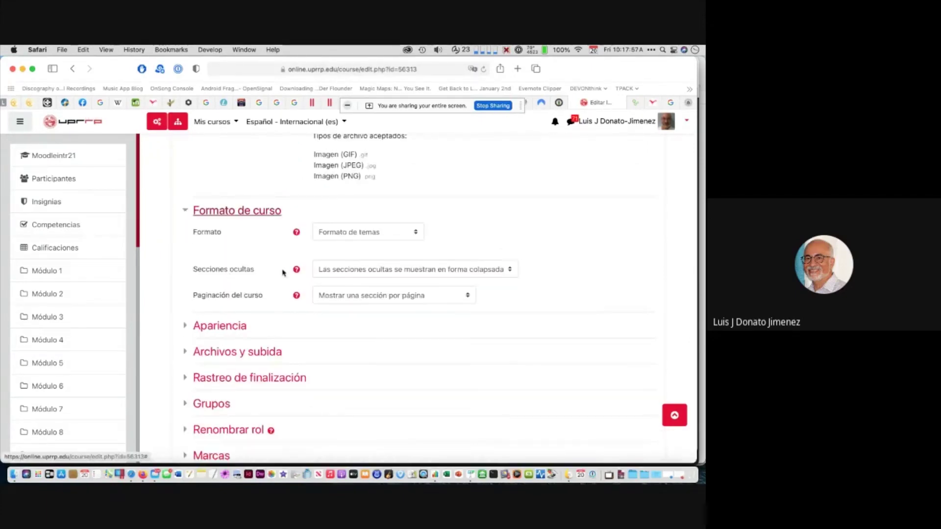
# Review the Secciones ocultas choices without changing them and return to the Moodleintr21 course page without saving
pyautogui.click(513, 270)
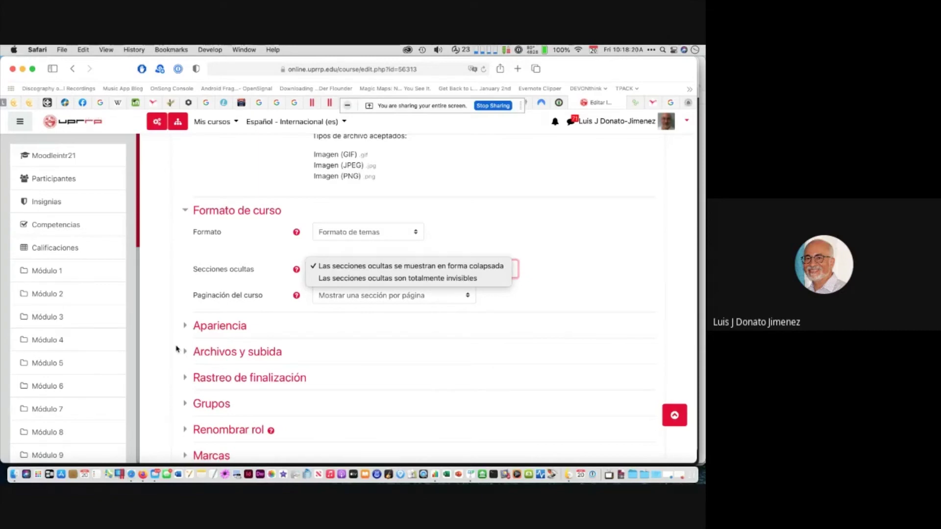
pyautogui.click(54, 272)
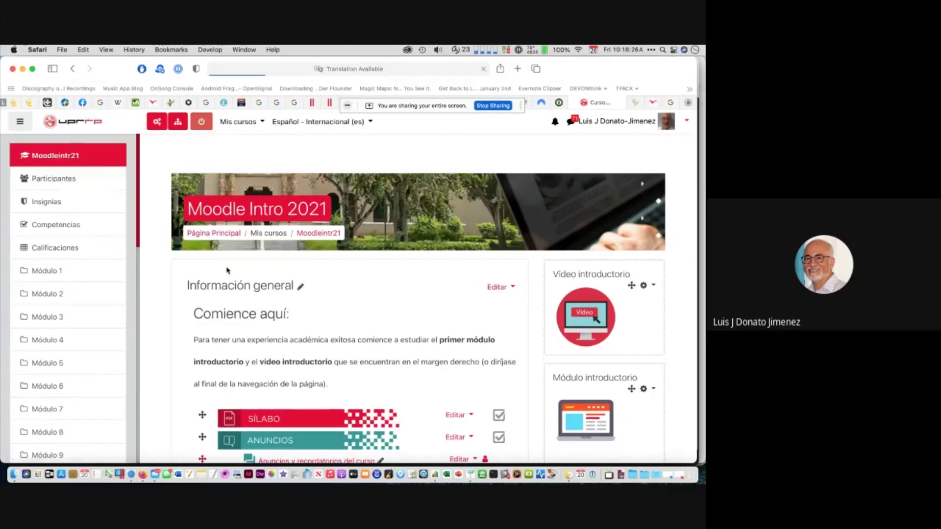
# Locate Módulo 3 on the course page and open its editing options to show Ocultar tema
pyautogui.scroll(-10, 227, 270)
pyautogui.scroll(-10, 226, 270)
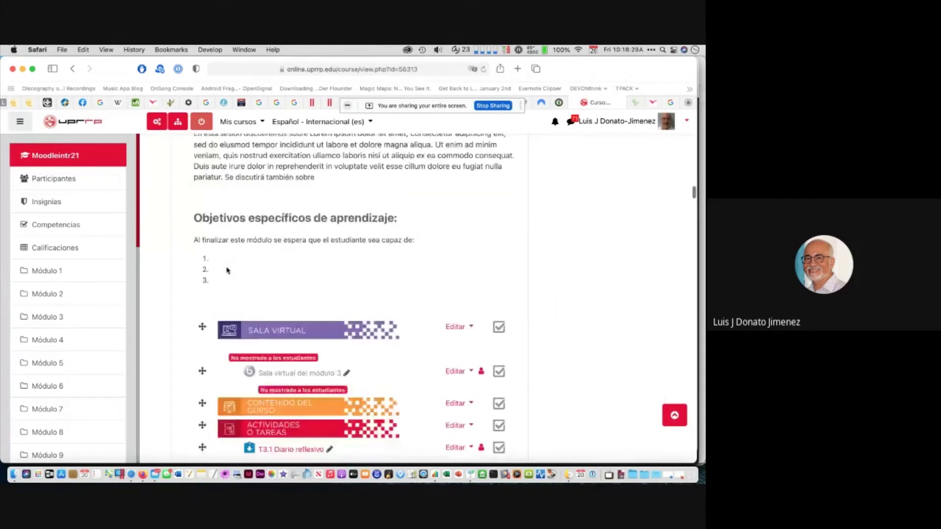
pyautogui.scroll(1, 227, 270)
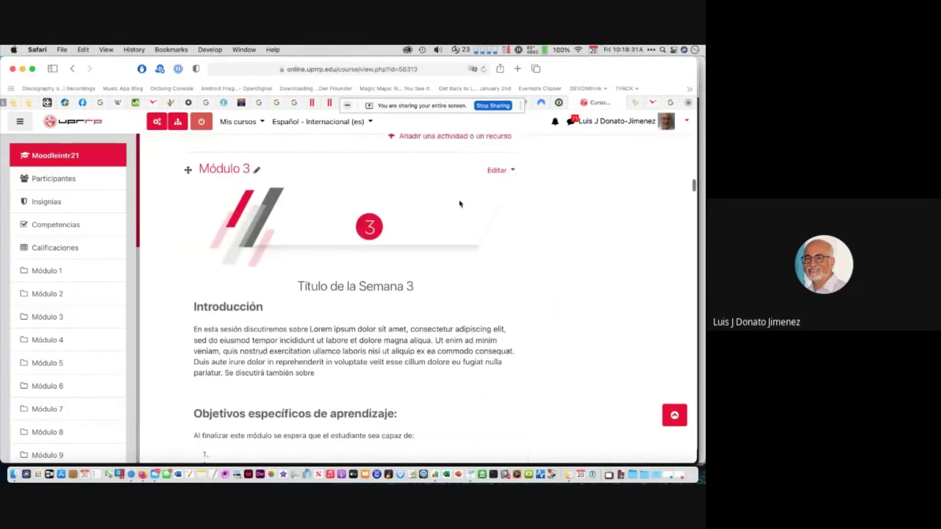
pyautogui.click(498, 170)
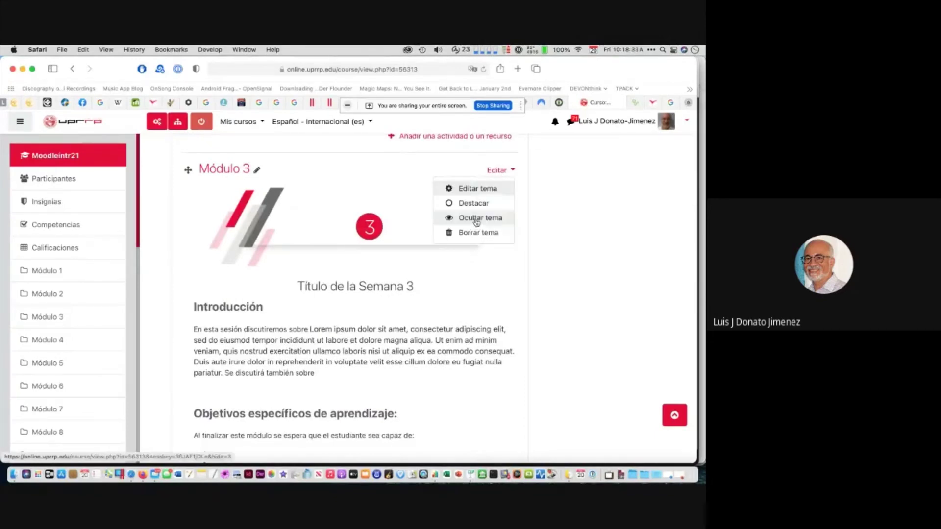
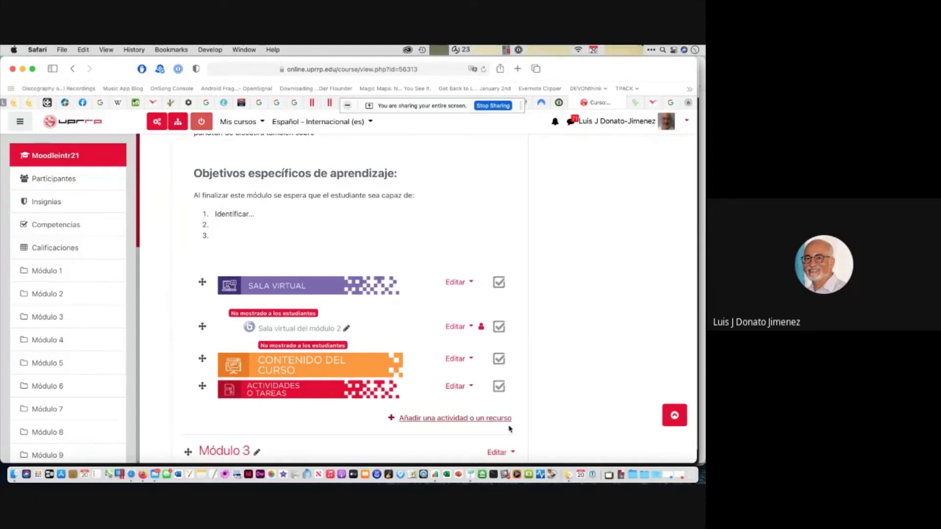
# Switch to the Keynote presentation, reveal the add-an-activity-or-resource point on the Recursos slide, and exit the slideshow
pyautogui.press('super+Tab')
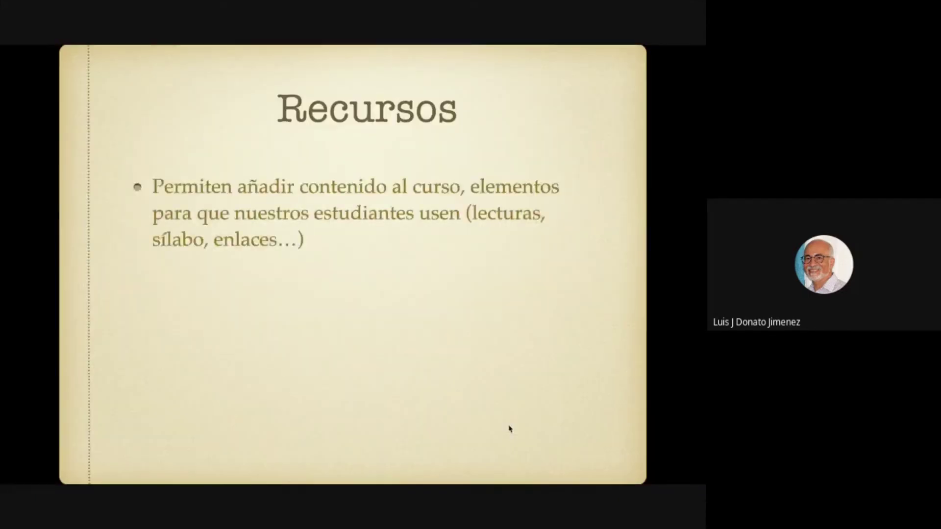
pyautogui.press('Right')
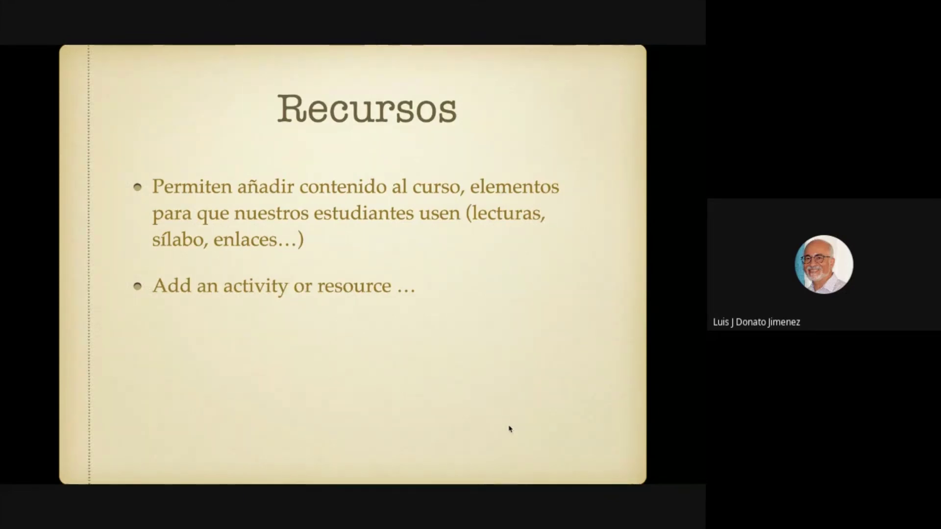
pyautogui.press('Escape')
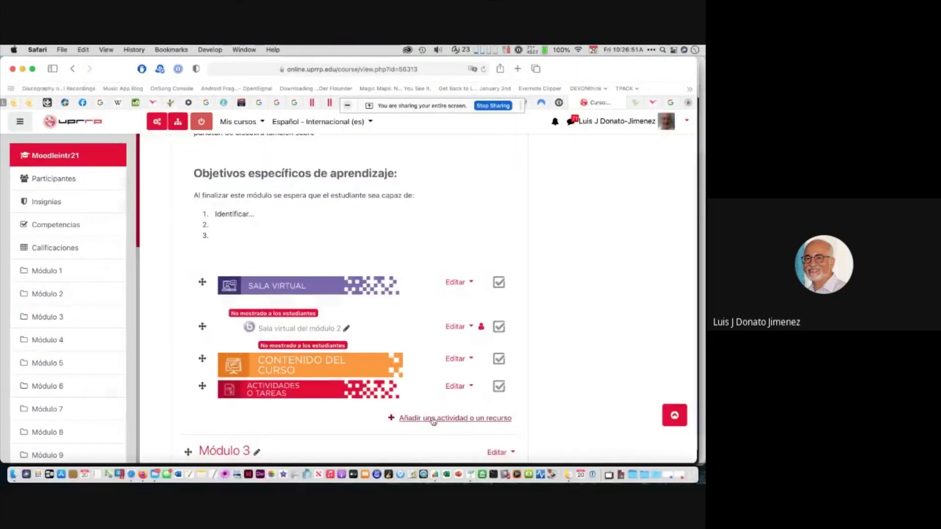
# Open the activity and resource chooser for Módulo 2, examine the types under Recursos, and close it
pyautogui.click(485, 419)
pyautogui.scroll(-2, 485, 421)
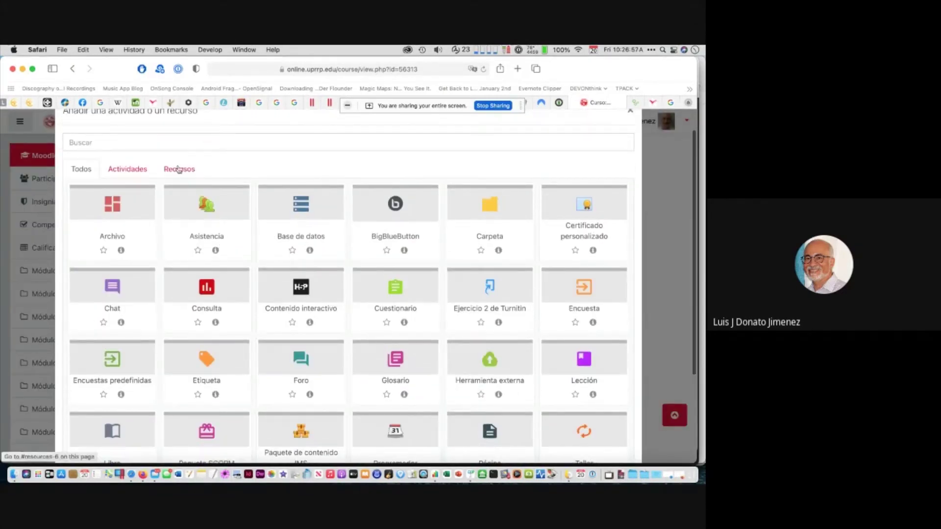
pyautogui.click(177, 170)
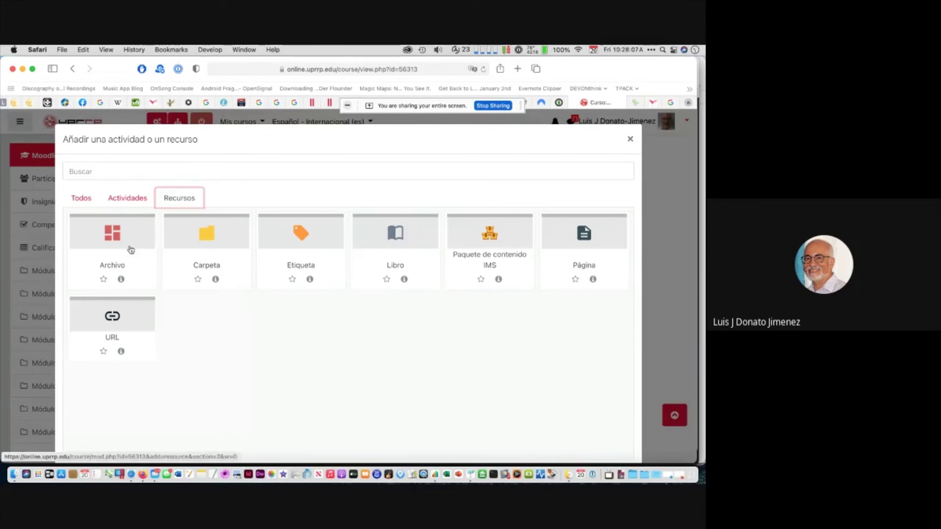
pyautogui.click(631, 140)
# Switch to the Google Meet call in Firefox and read the in-call messages
pyautogui.press('super+Tab')
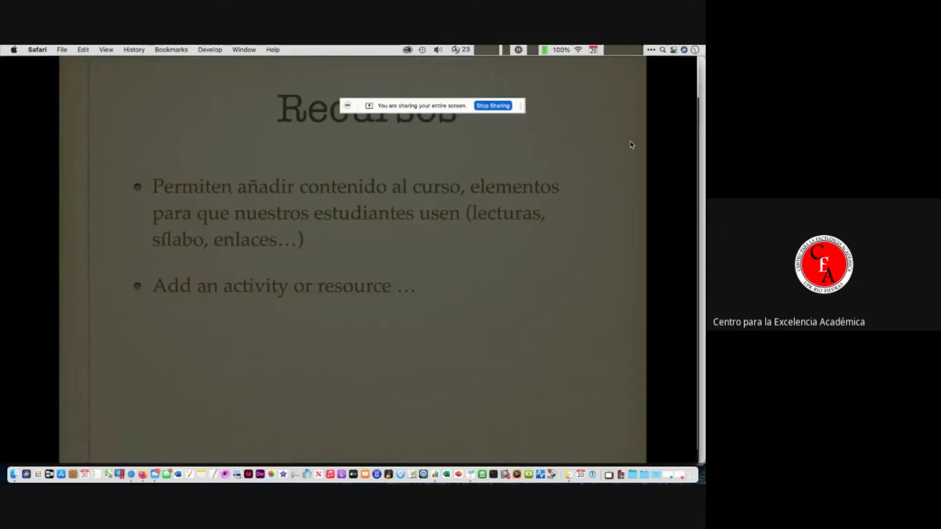
pyautogui.press('super+Tab')
pyautogui.press('Tab')
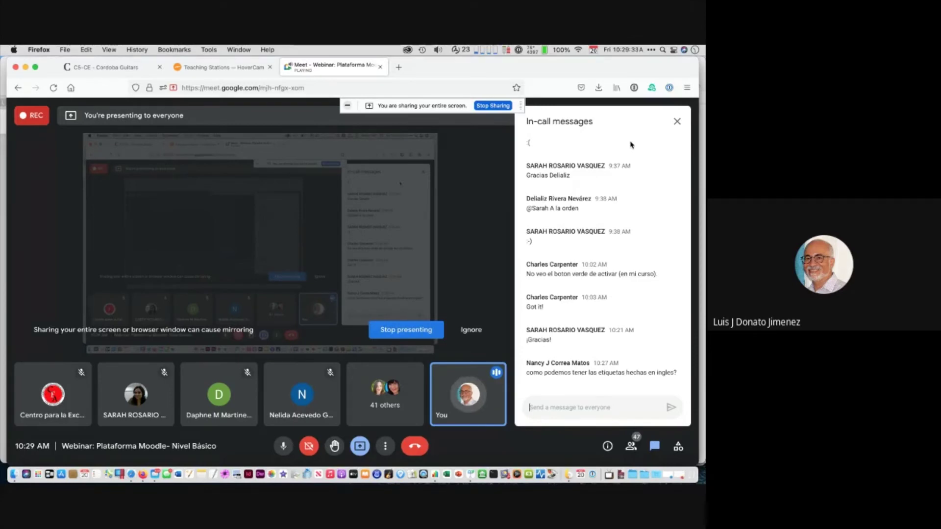
# Return to the Keynote presentation, advance through the Recursos slides to Añadir archivos, and exit the slideshow
pyautogui.press('super+Tab')
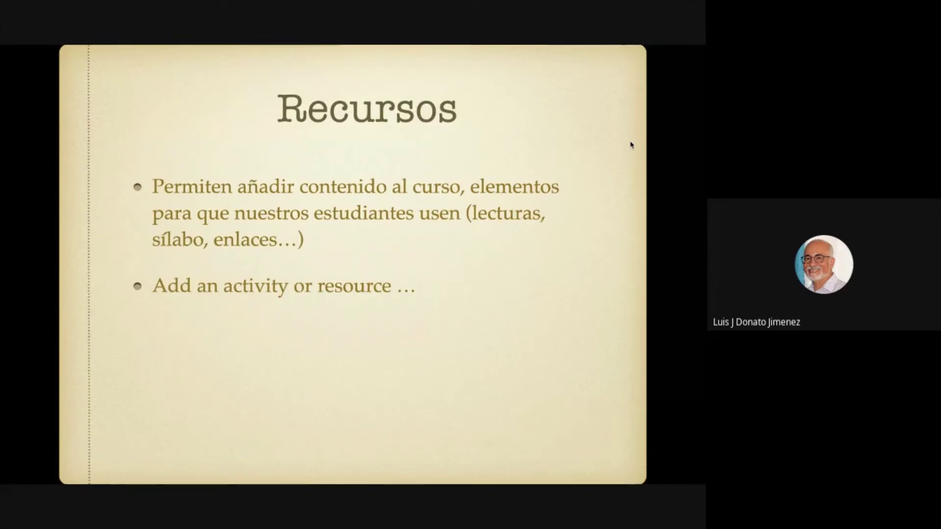
pyautogui.press('Right')
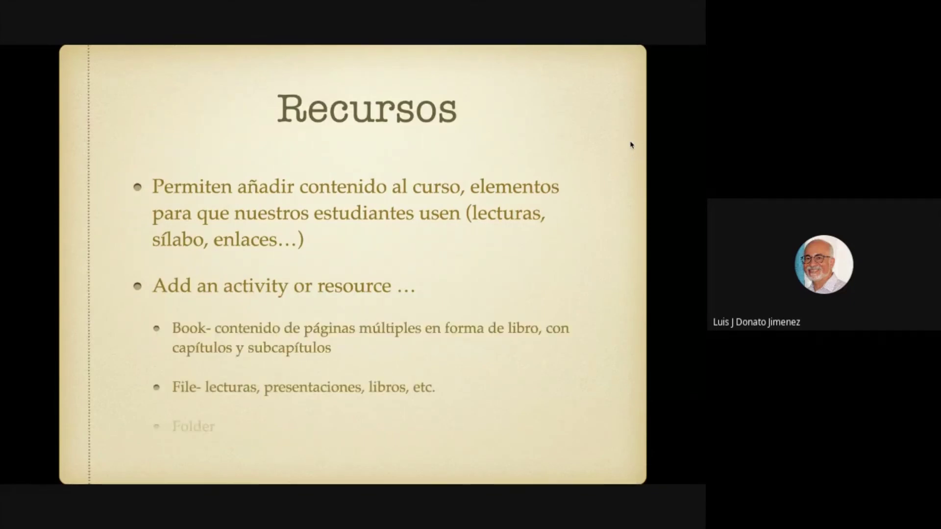
pyautogui.press('Right')
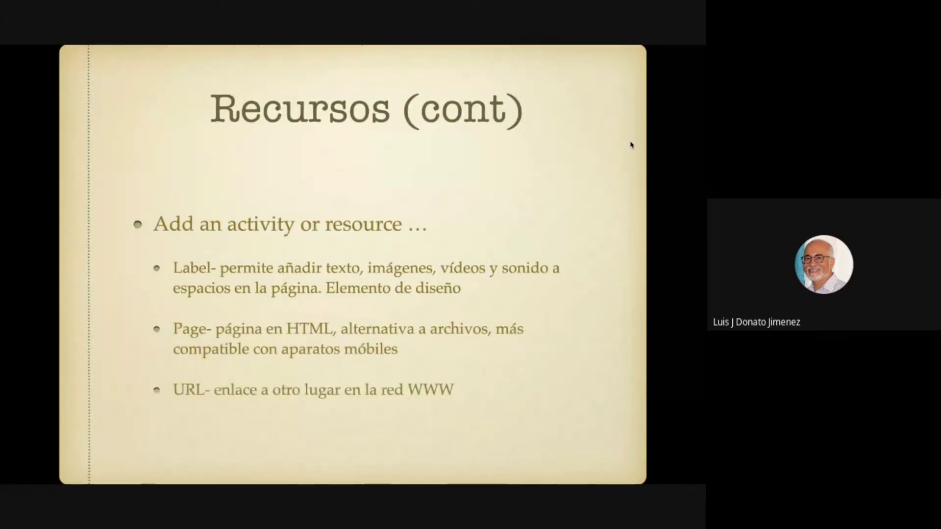
pyautogui.press('Right')
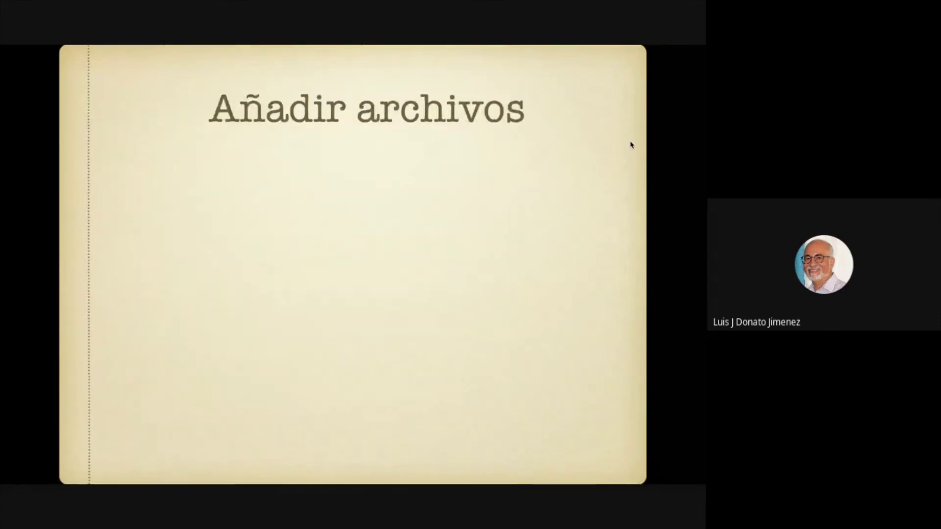
pyautogui.press('Escape')
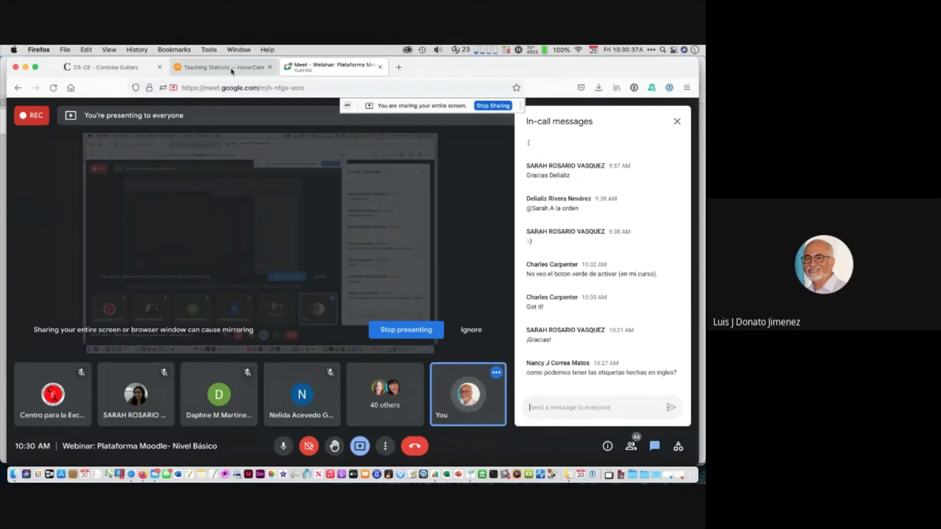
# Switch back to Moodle in Safari and start adding an Archivo resource to Módulo 2
pyautogui.press('super+Tab')
pyautogui.press('super+Tab')
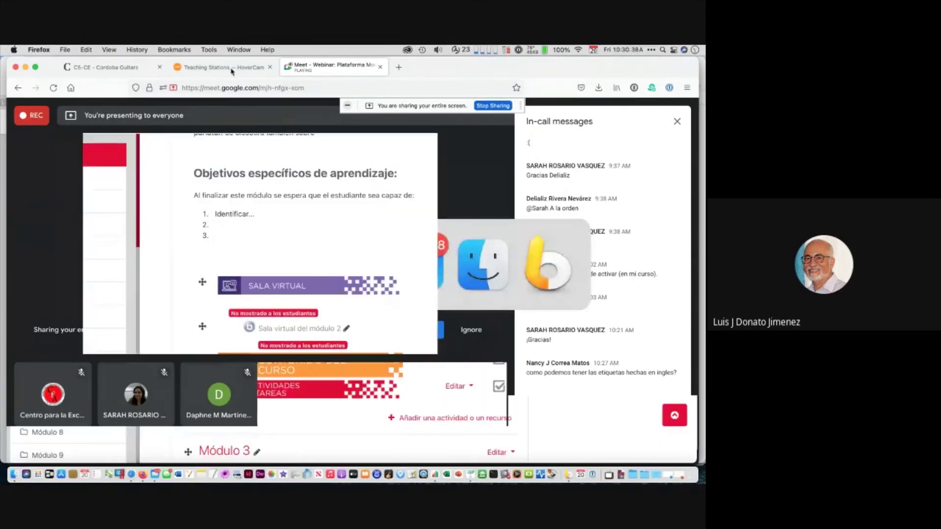
pyautogui.scroll(5, 268, 208)
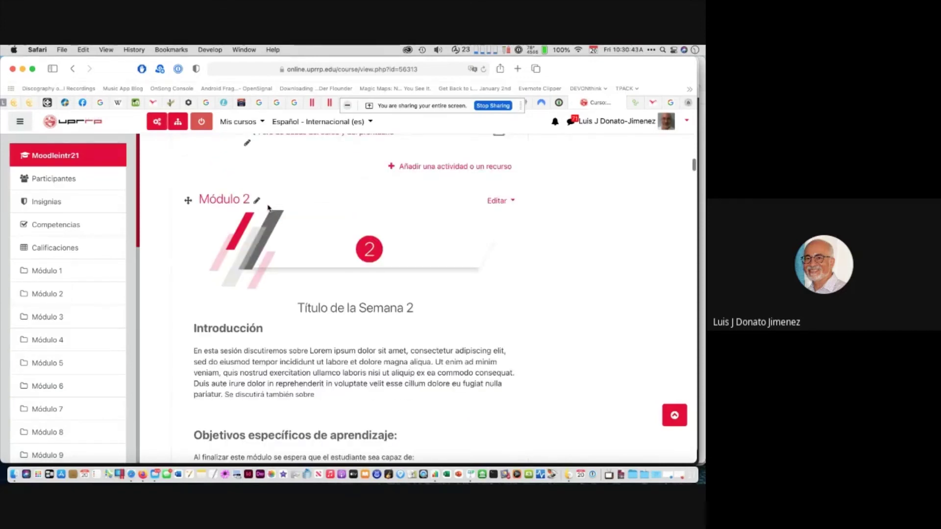
pyautogui.scroll(-6, 268, 208)
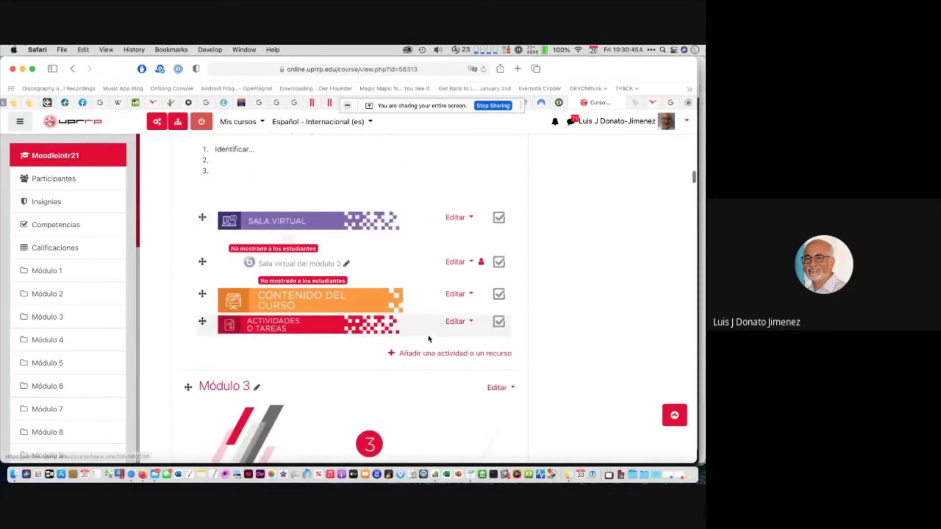
pyautogui.click(452, 355)
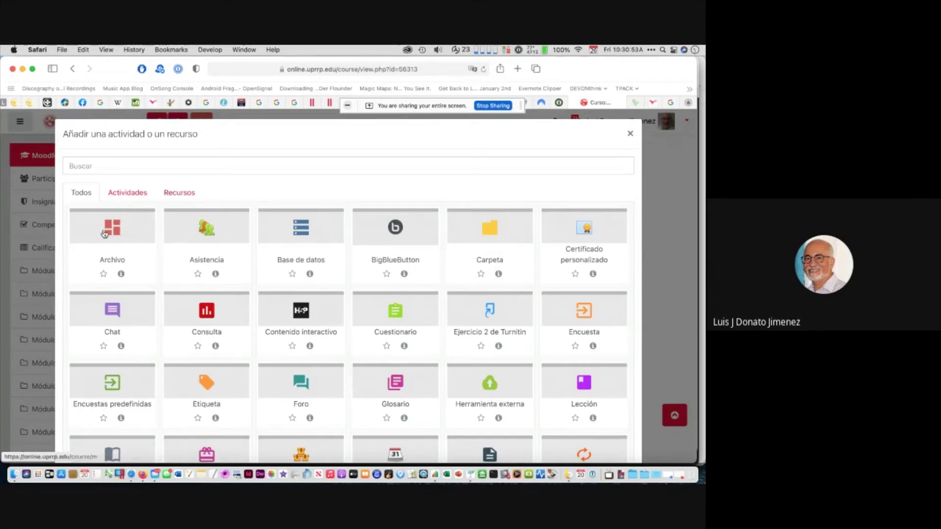
pyautogui.click(112, 231)
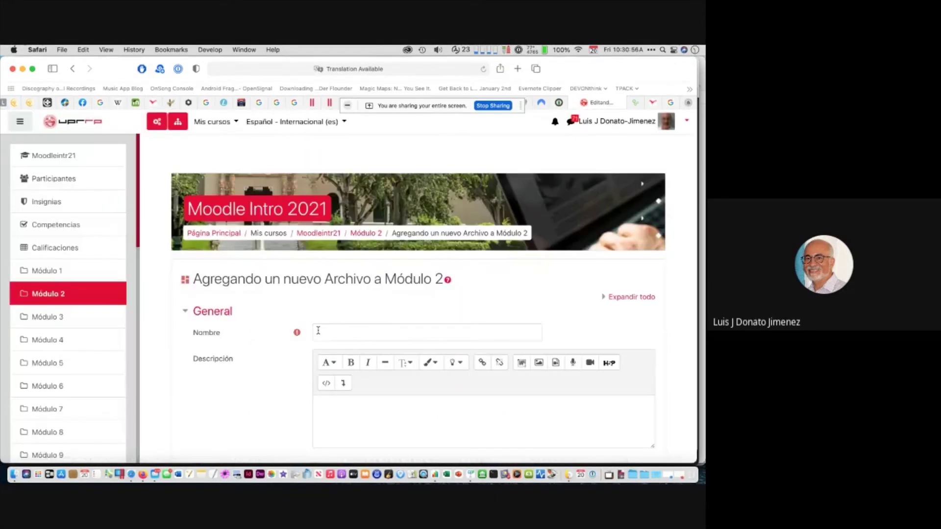
# Name the new Archivo resource Sílabo
pyautogui.click(321, 331)
pyautogui.write('sílabo')
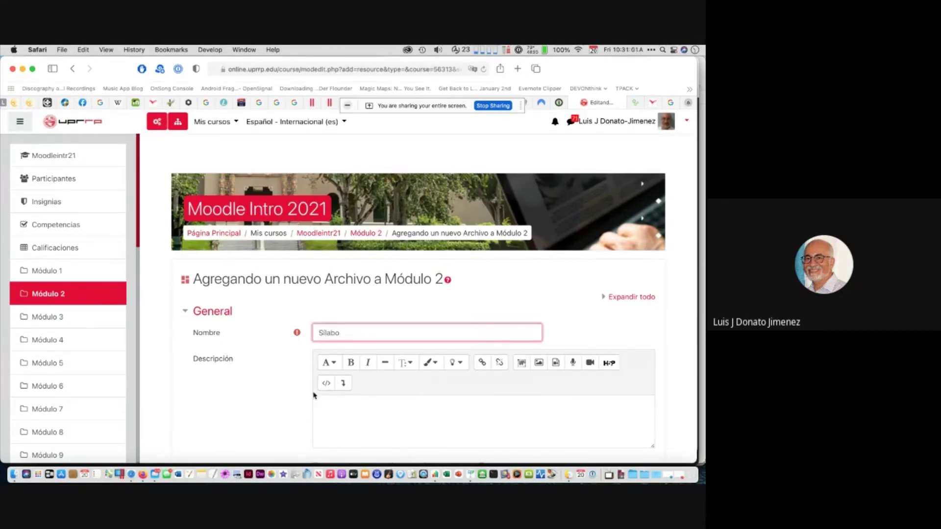
pyautogui.scroll(-3, 334, 274)
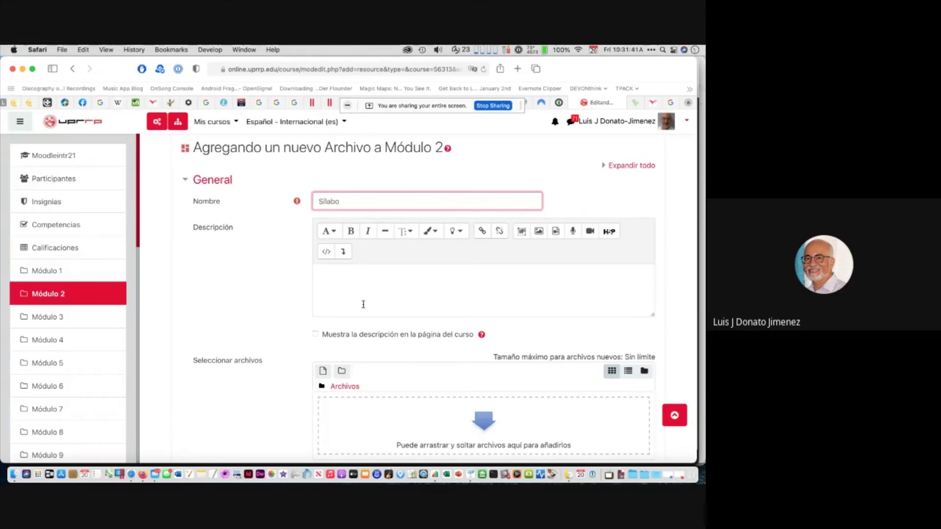
# Replace the resource name with Lectura as an alternative example and restore it to Sílabo
pyautogui.press('BackSpace')
pyautogui.press('BackSpace')
pyautogui.press('BackSpace')
pyautogui.press('BackSpace')
pyautogui.press('BackSpace')
pyautogui.press('BackSpace')
pyautogui.write('Lectura')
pyautogui.press('BackSpace')
pyautogui.press('BackSpace')
pyautogui.press('BackSpace')
pyautogui.press('BackSpace')
pyautogui.press('BackSpace')
pyautogui.press('BackSpace')
pyautogui.press('BackSpace')
pyautogui.write('Silabo')
# Open the Selector de archivos for the resource's files and start choosing a local file from the Documents folder
pyautogui.scroll(-2, 346, 284)
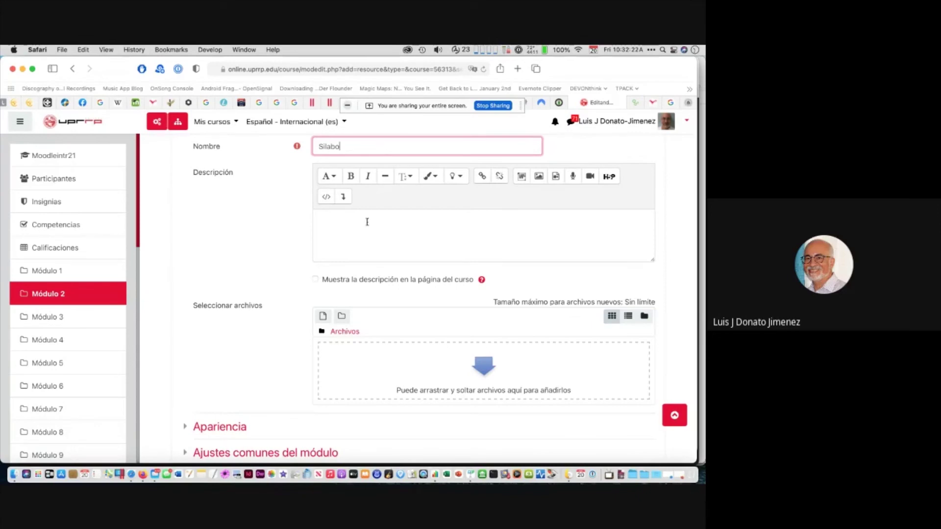
pyautogui.scroll(-2, 448, 306)
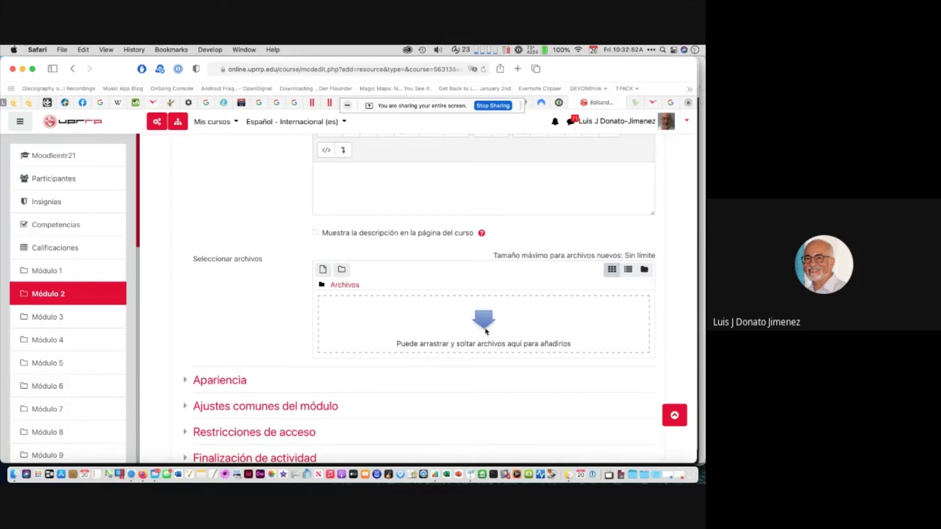
pyautogui.click(323, 272)
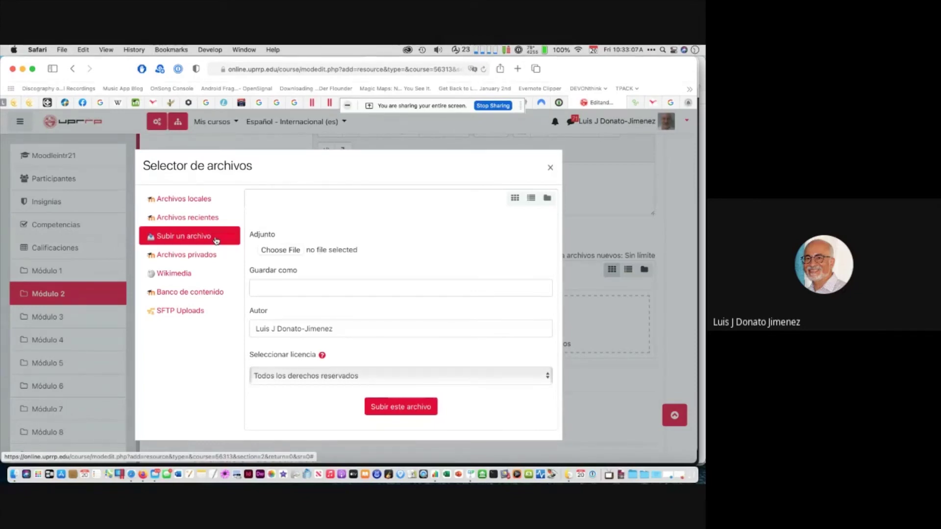
pyautogui.click(283, 251)
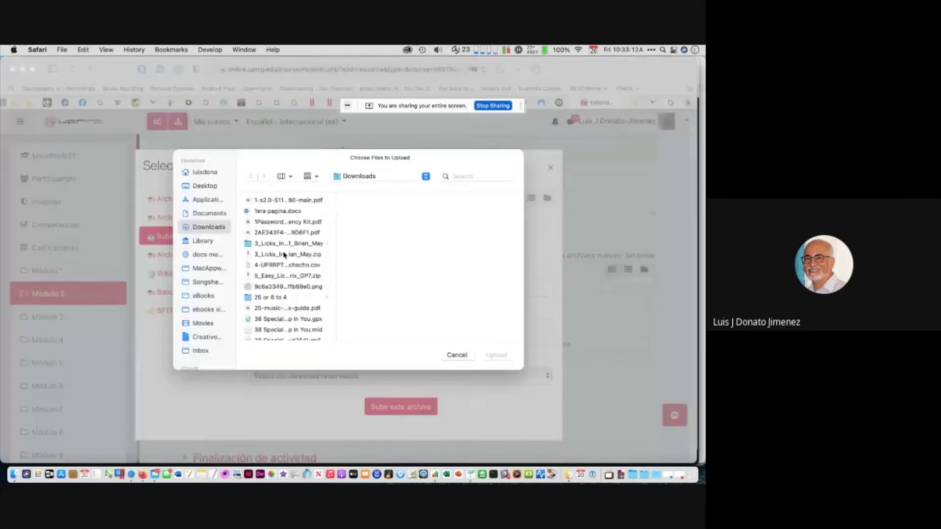
pyautogui.click(202, 213)
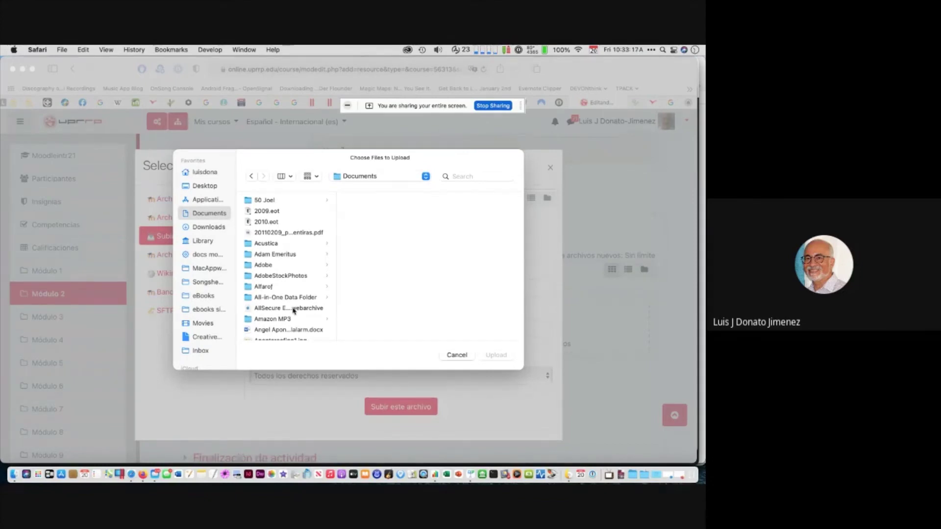
# Choose Sílabo PSIC6327-2021.pdf from the PSIC6327 Aplicaciones folder in Documents as the attachment
pyautogui.write('upr')
pyautogui.press('Right')
pyautogui.write('quiroz')
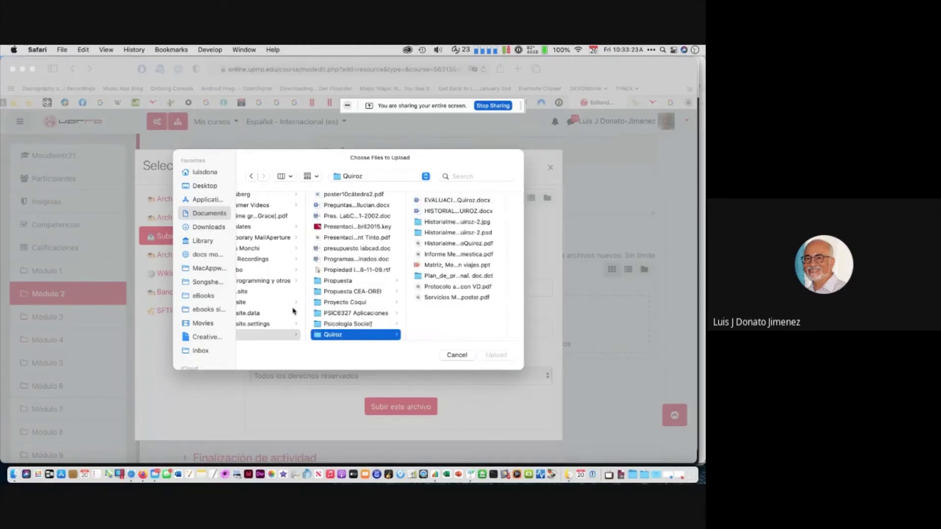
pyautogui.write('psic')
pyautogui.press('Right')
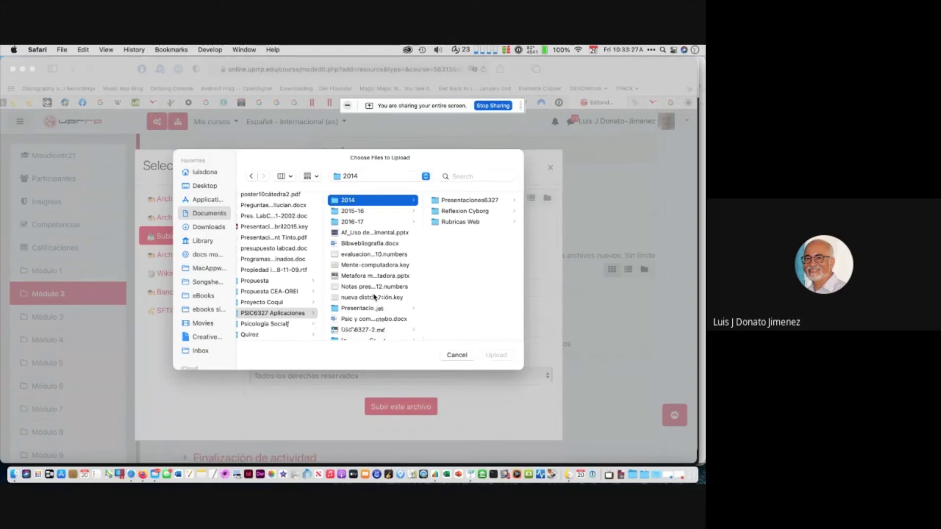
pyautogui.scroll(-10, 374, 296)
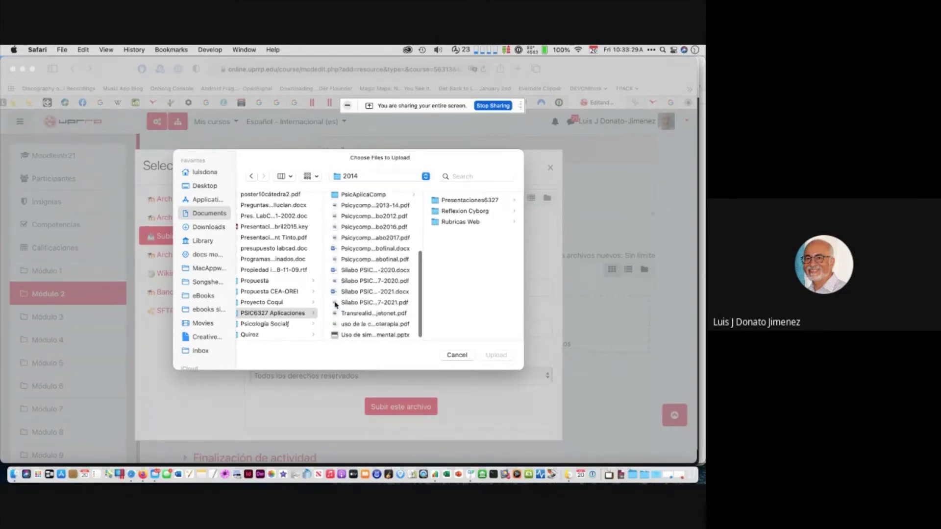
pyautogui.moveTo(336, 304); pyautogui.dragTo(336, 304)
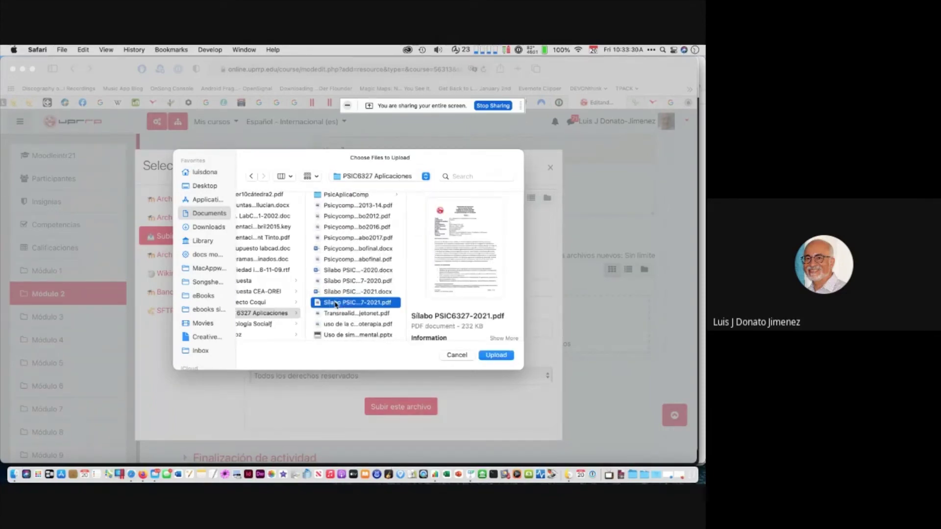
pyautogui.click(336, 304)
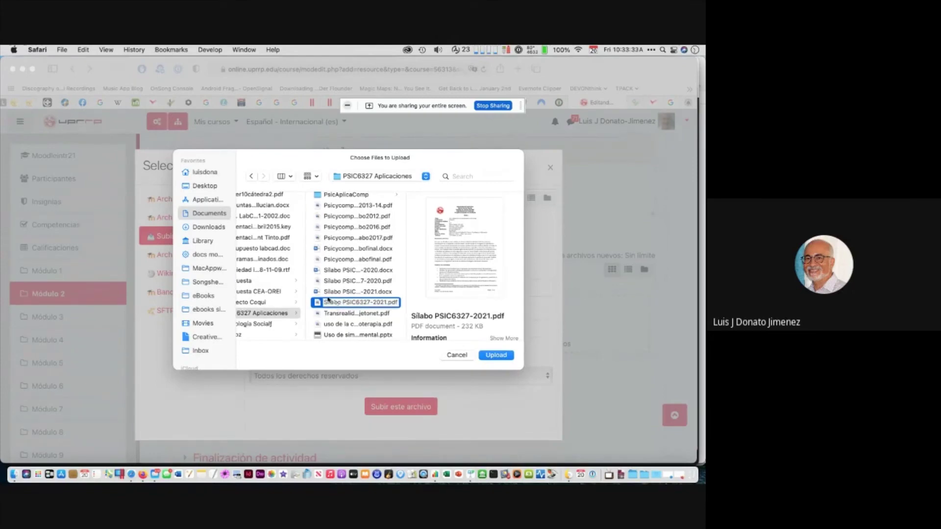
pyautogui.click(317, 301)
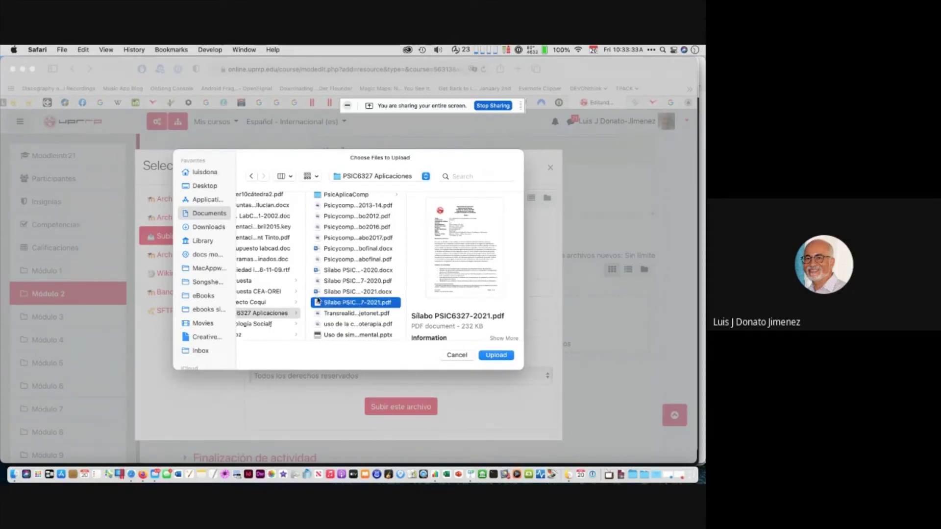
pyautogui.click(496, 355)
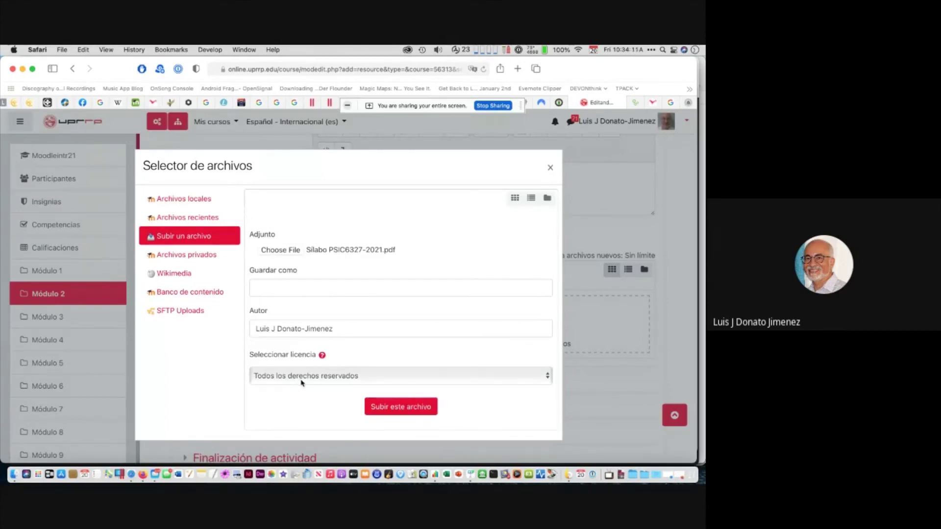
# Review the available licences, keep Todos los derechos reservados, and upload the attached PDF to the resource
pyautogui.click(548, 377)
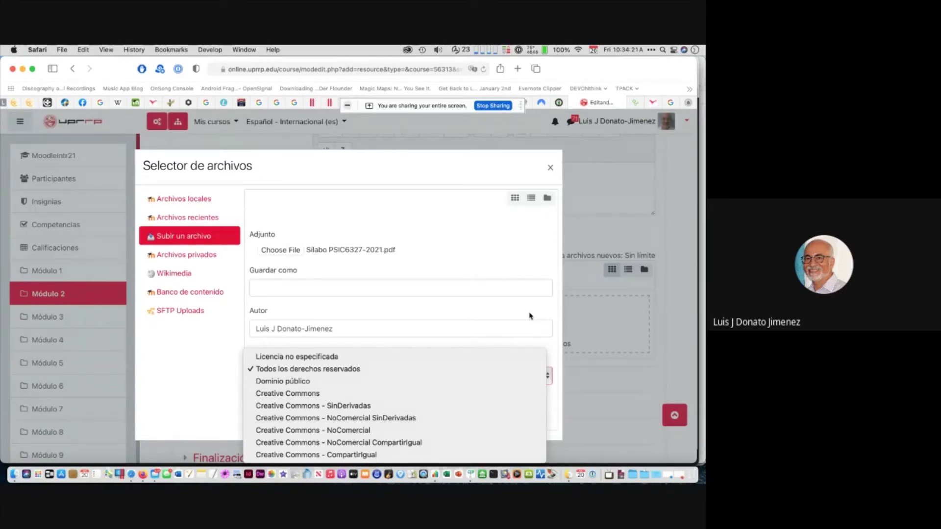
pyautogui.click(480, 350)
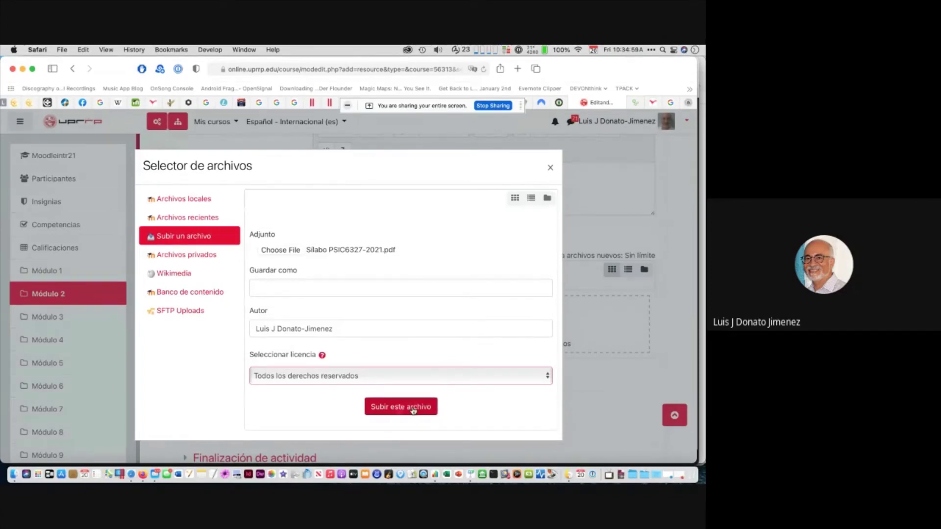
pyautogui.click(413, 411)
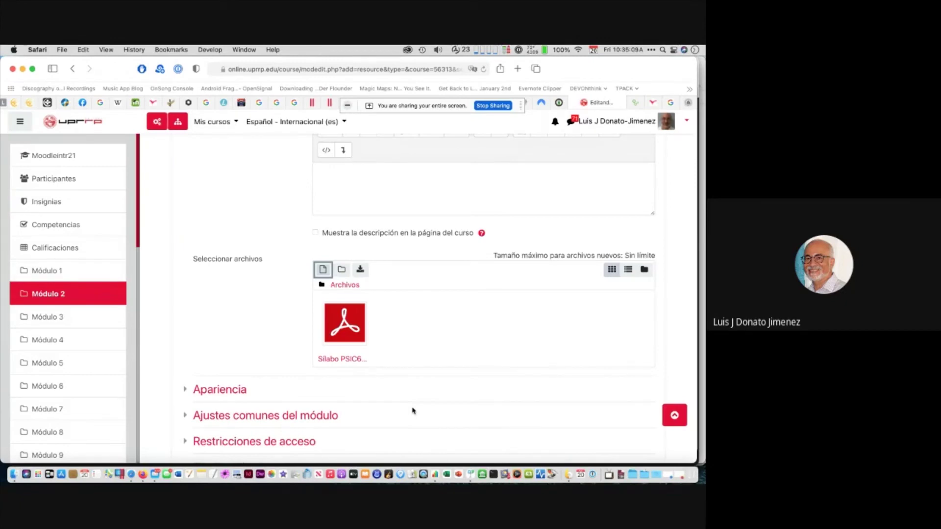
# Review the Archivo form's name, description and attached file, and inspect the Apariencia display options before collapsing them
pyautogui.scroll(-2, 413, 411)
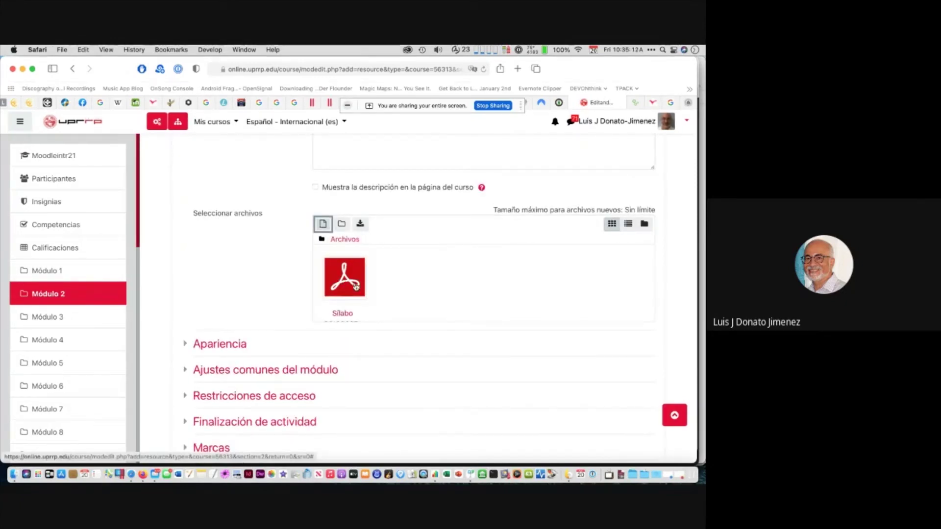
pyautogui.scroll(4, 385, 282)
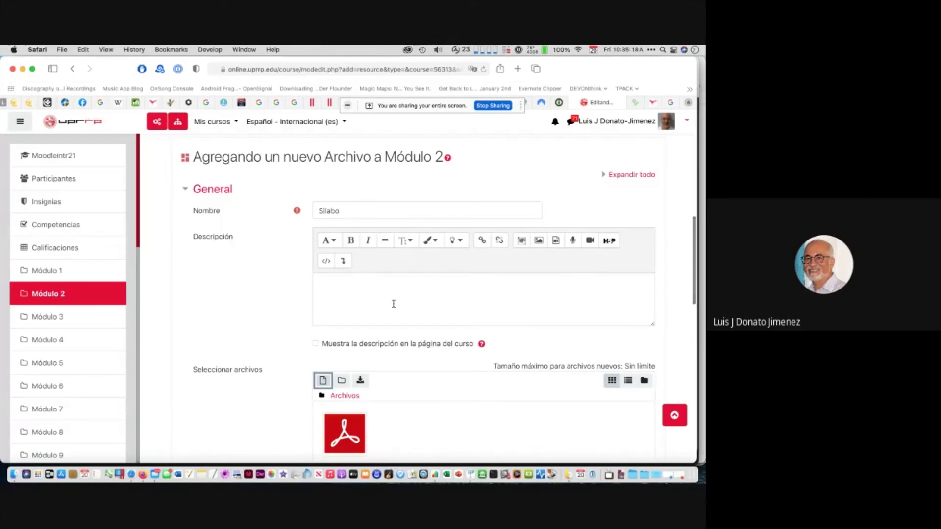
pyautogui.scroll(-5, 392, 303)
pyautogui.click(204, 252)
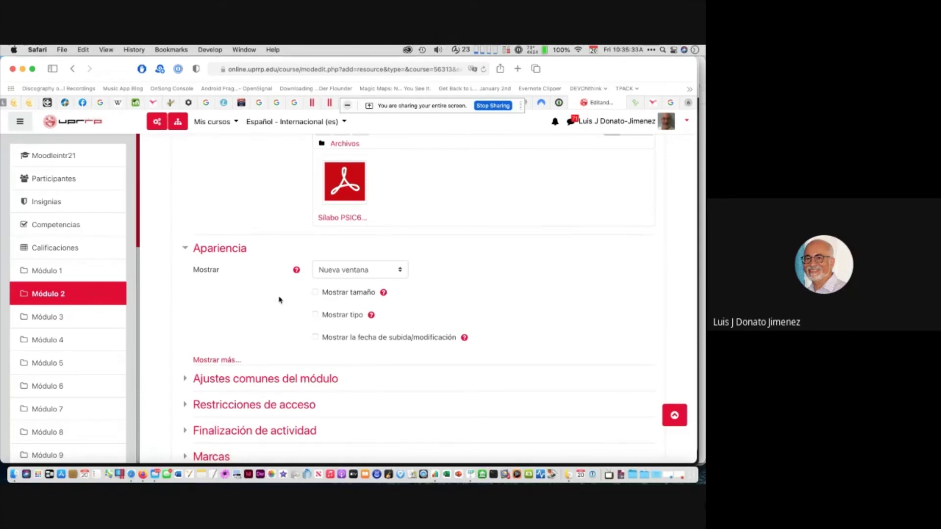
pyautogui.click(186, 251)
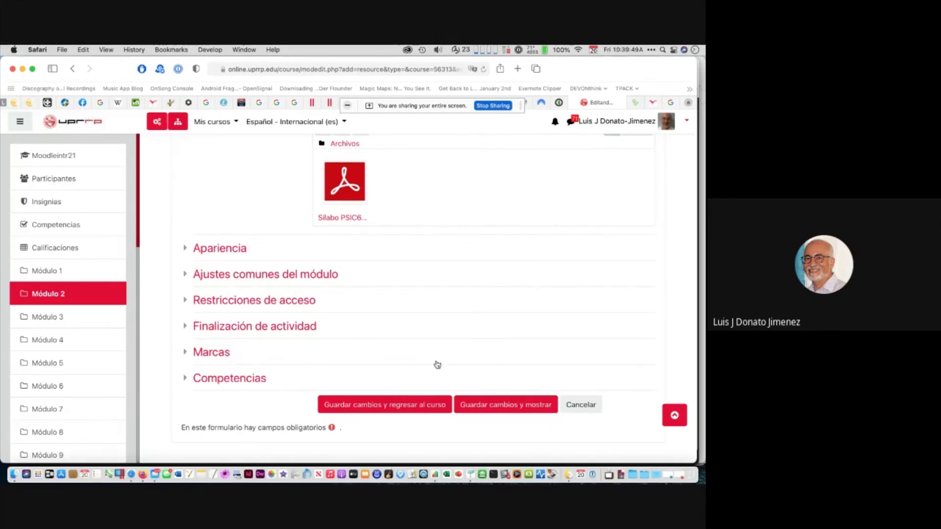
# Switch to Firefox to read the in-call messages of the Google Meet session
pyautogui.press('super+Tab')
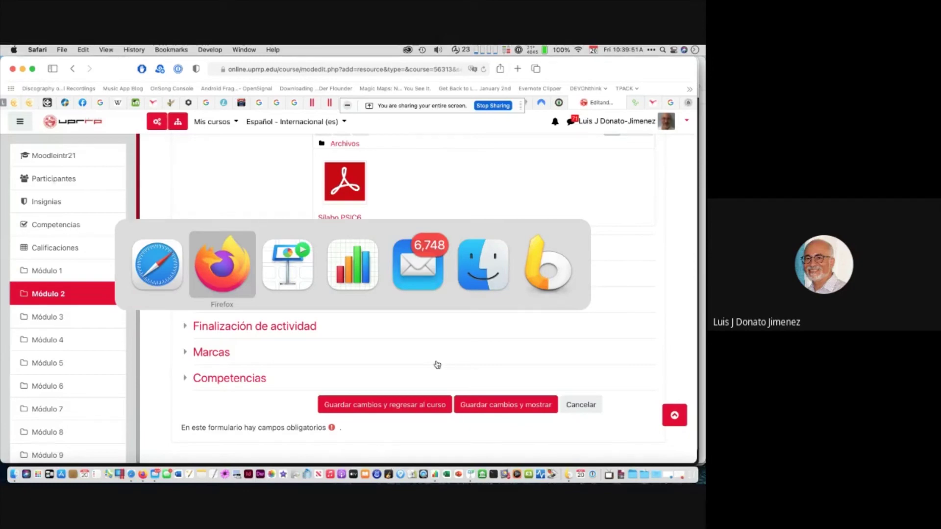
pyautogui.press('super+shift+Tab')
pyautogui.press('super+Tab')
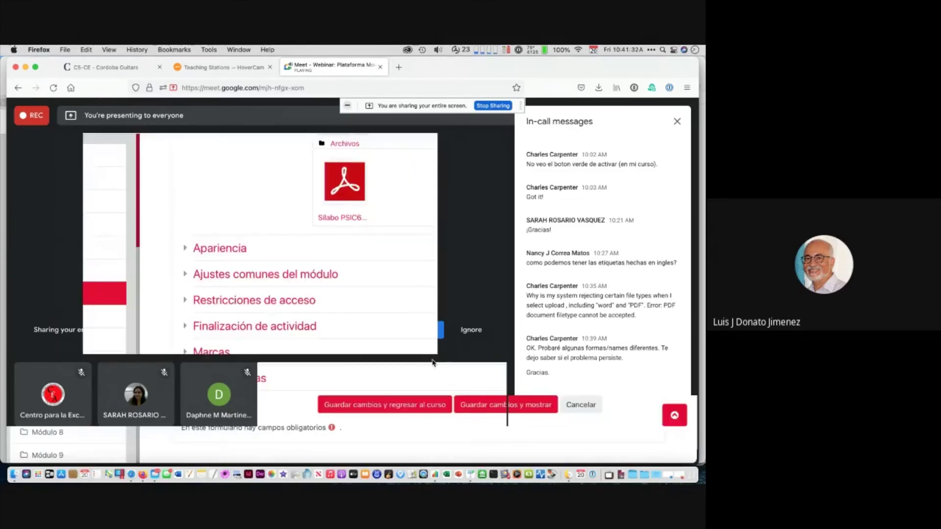
# Save the resource in Moodle, return to the course, and place Sílabo directly beneath Contenido del curso in Módulo 2
pyautogui.click(400, 405)
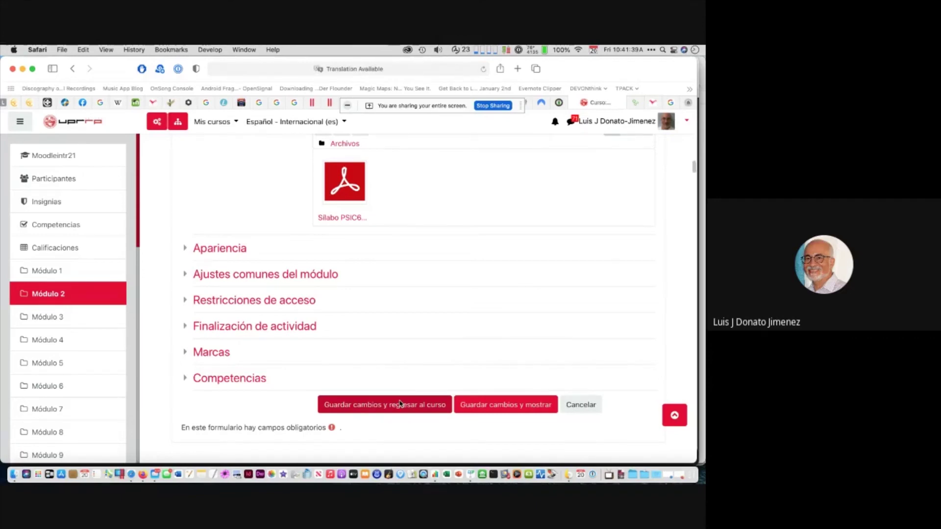
pyautogui.scroll(-5, 400, 404)
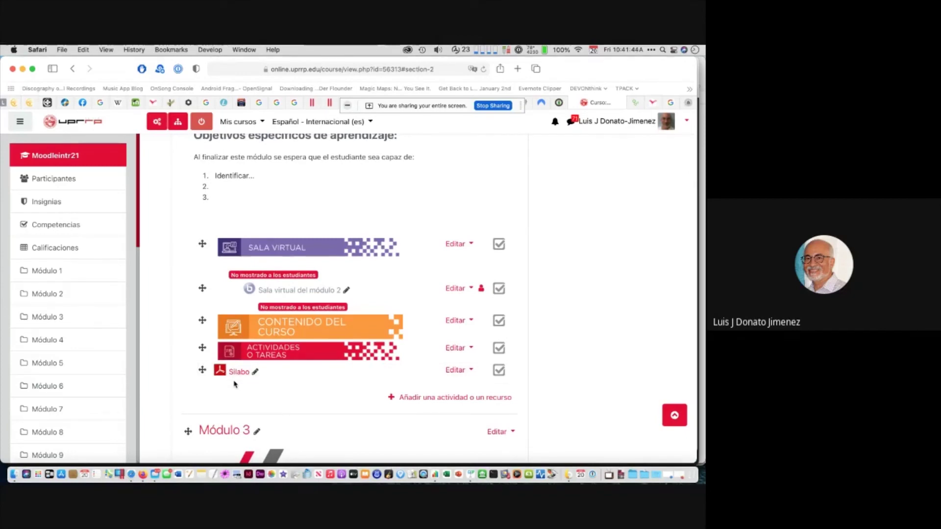
pyautogui.scroll(15, 235, 384)
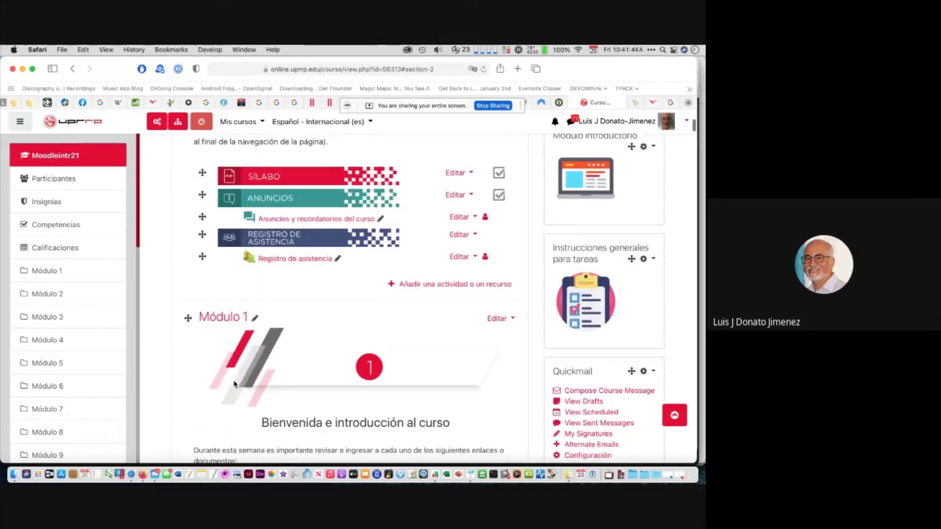
pyautogui.scroll(3, 284, 292)
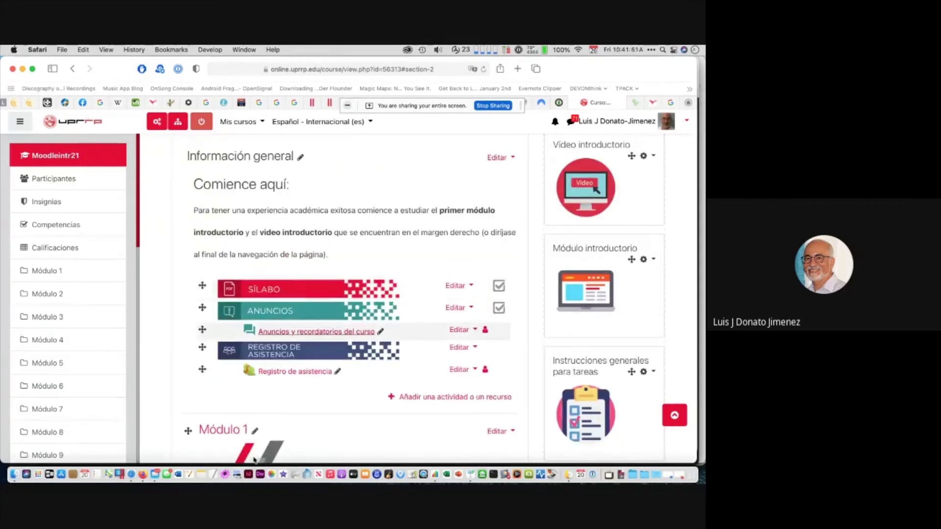
pyautogui.scroll(-2, 254, 460)
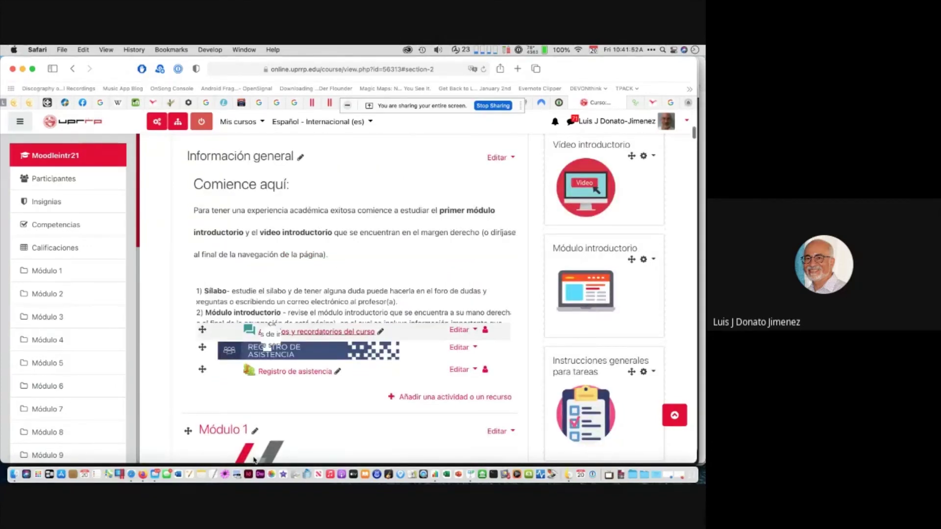
pyautogui.scroll(-15, 254, 459)
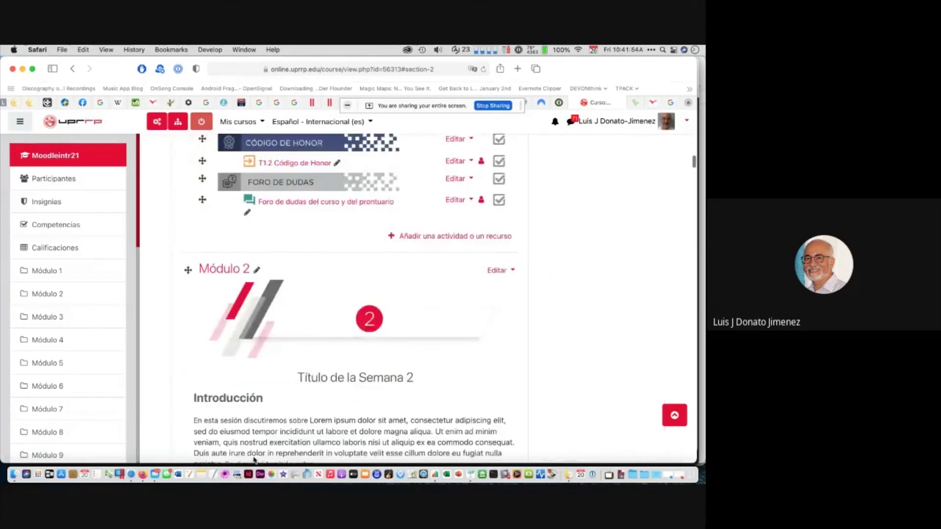
pyautogui.scroll(-5, 253, 453)
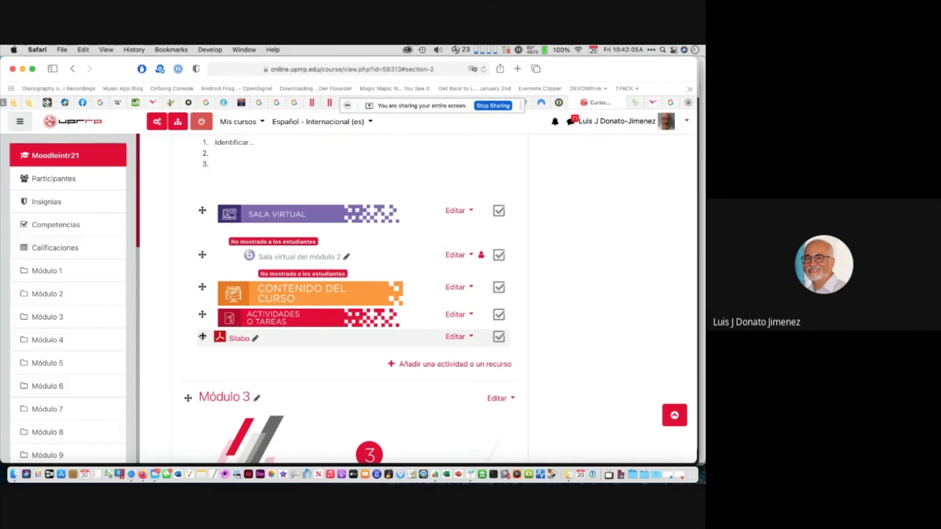
pyautogui.moveTo(203, 337); pyautogui.dragTo(226, 321)
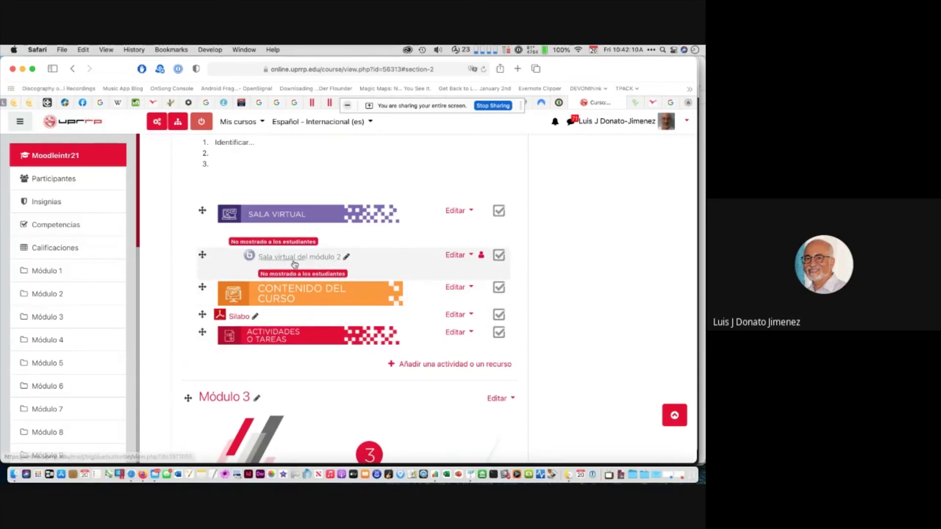
# Indent the Sílabo resource one level and move it beneath the SÍLABO banner in Información general
pyautogui.click(461, 316)
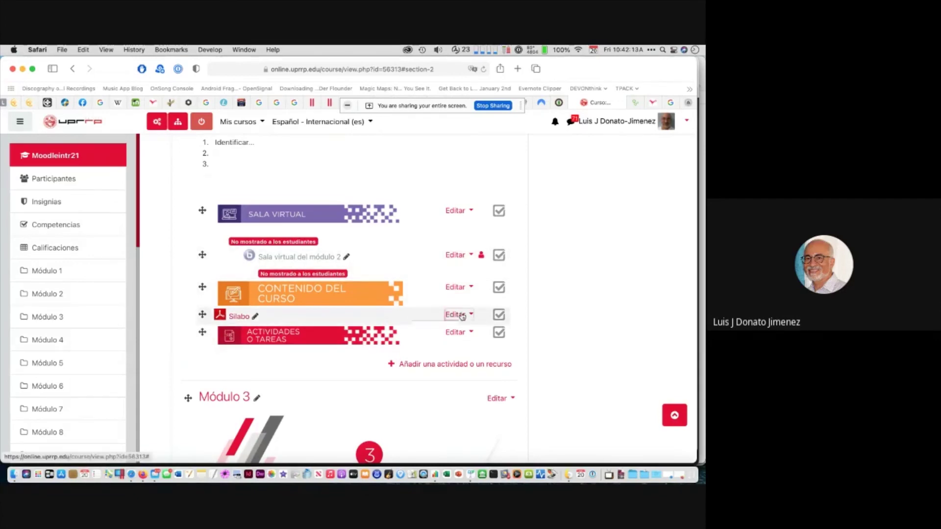
pyautogui.click(444, 336)
pyautogui.click(442, 348)
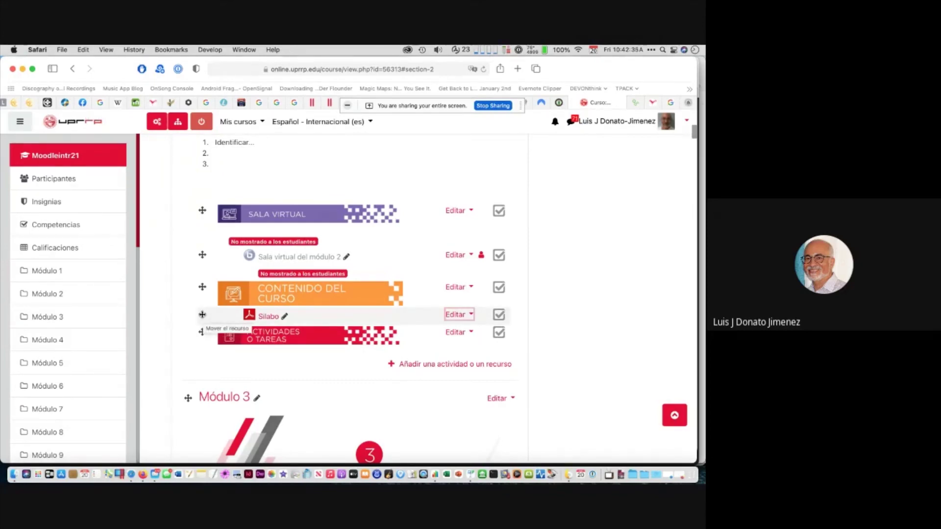
pyautogui.click(202, 314)
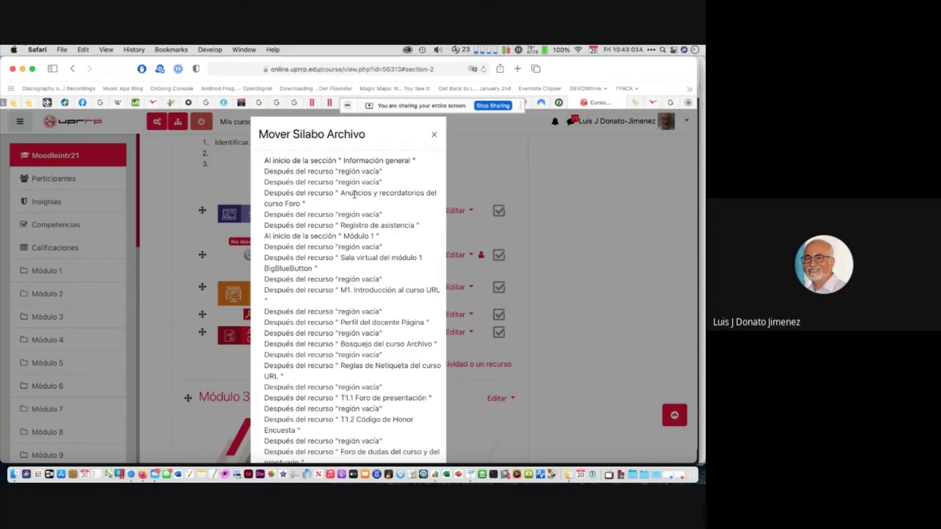
pyautogui.click(284, 171)
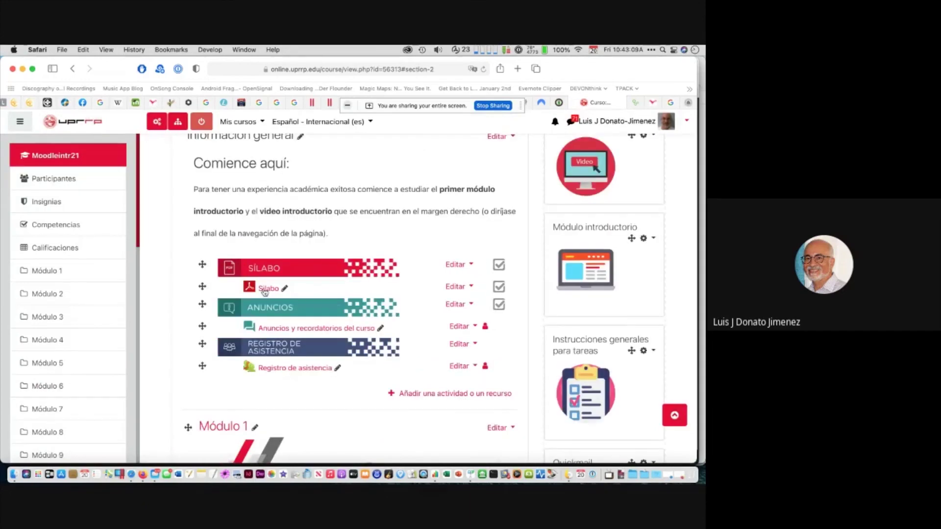
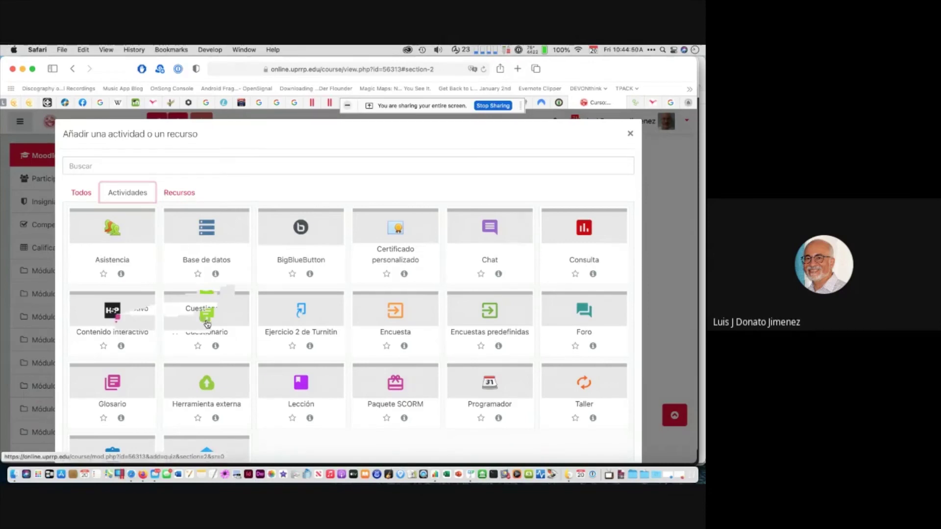
# Add a new Tarea activity to Módulo 2 and name it Reflexión 3
pyautogui.scroll(-3, 333, 273)
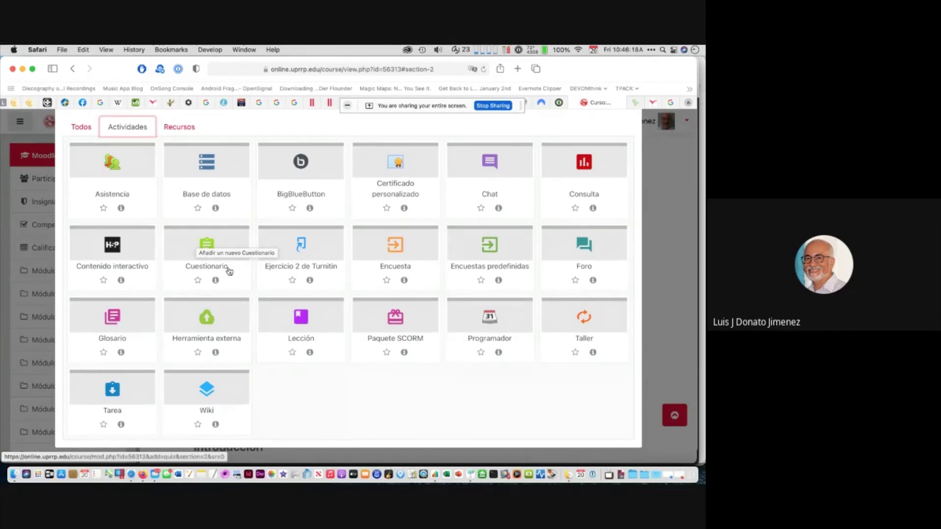
pyautogui.click(112, 391)
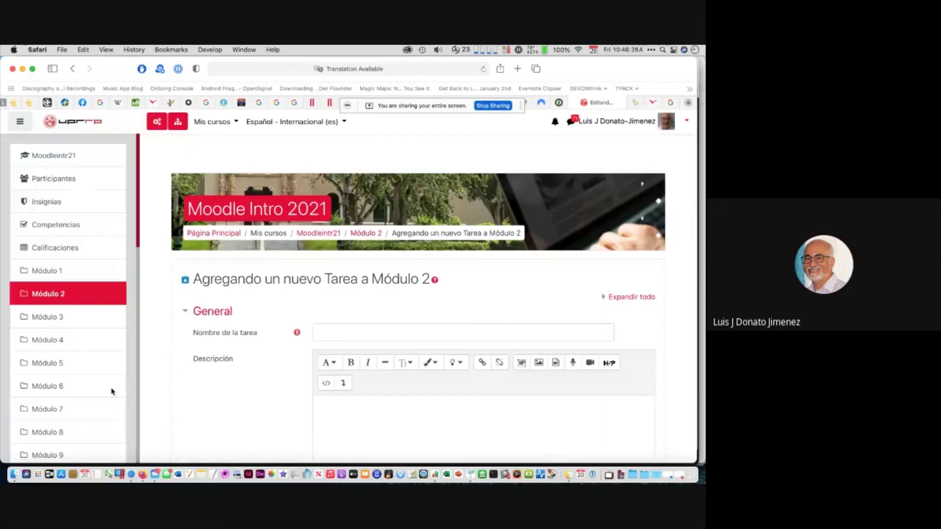
pyautogui.click(318, 334)
pyautogui.write('Tare')
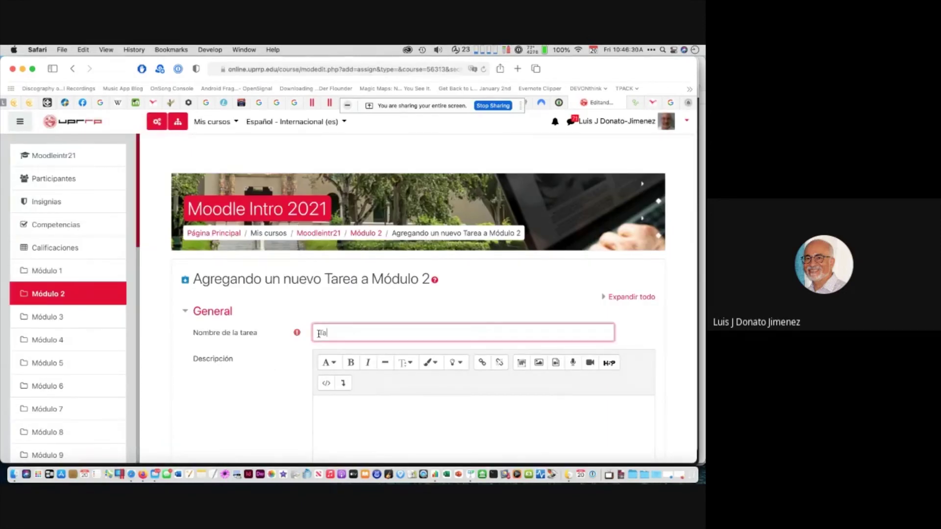
pyautogui.press('BackSpace')
pyautogui.press('BackSpace')
pyautogui.press('BackSpace')
pyautogui.press('BackSpace')
pyautogui.write('Re')
pyautogui.write('fel')
pyautogui.press('BackSpace')
pyautogui.press('BackSpace')
pyautogui.write('lexión 3')
# Fill the assignment's description with the separate lines cuando, donde, como and valor
pyautogui.scroll(-2, 332, 420)
pyautogui.click(327, 308)
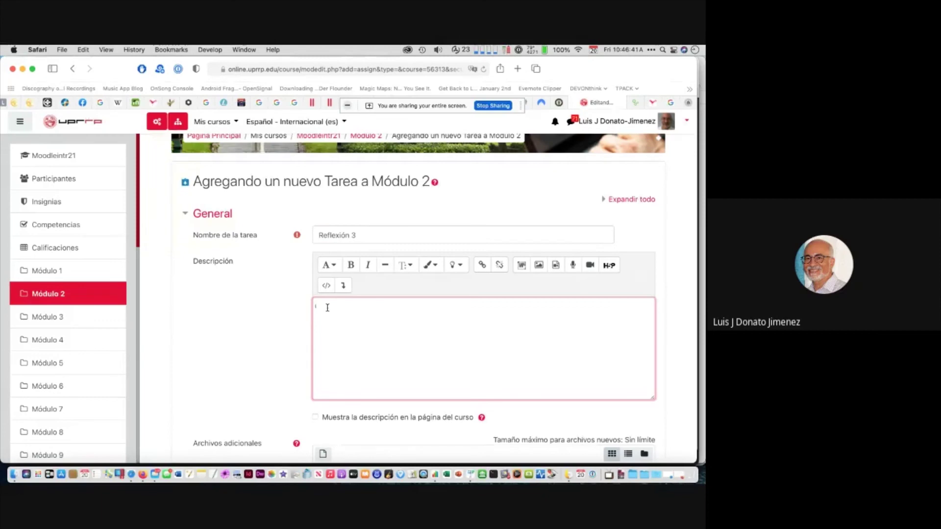
pyautogui.write('cuando')
pyautogui.press('Return')
pyautogui.write('donde')
pyautogui.press('Return')
pyautogui.write('como')
pyautogui.press('Return')
pyautogui.write('valor')
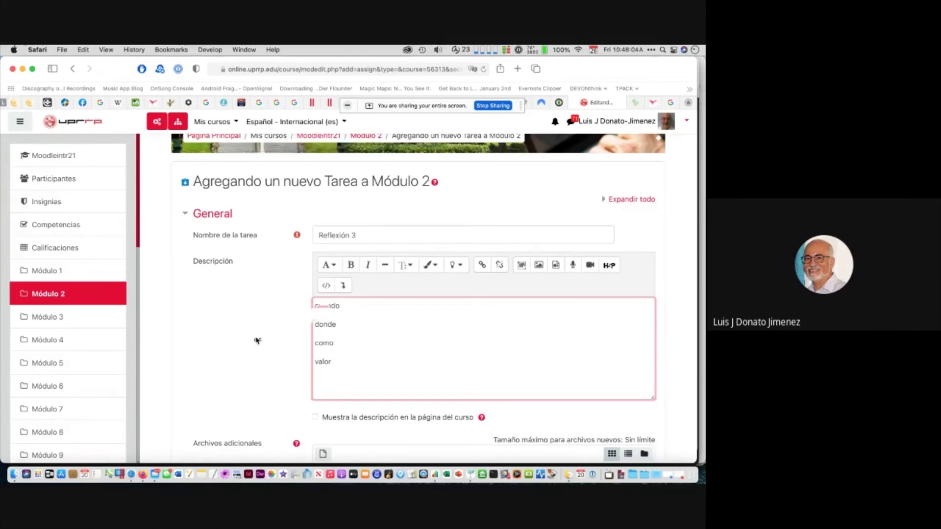
pyautogui.scroll(-3, 257, 341)
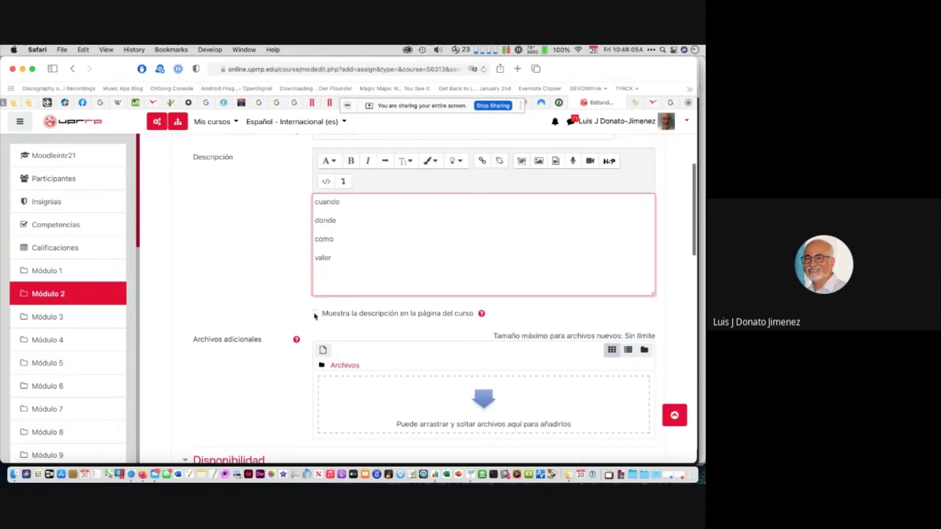
# Show the assignment's description on the course page and allow submissions from 24 agosto 2021
pyautogui.click(315, 314)
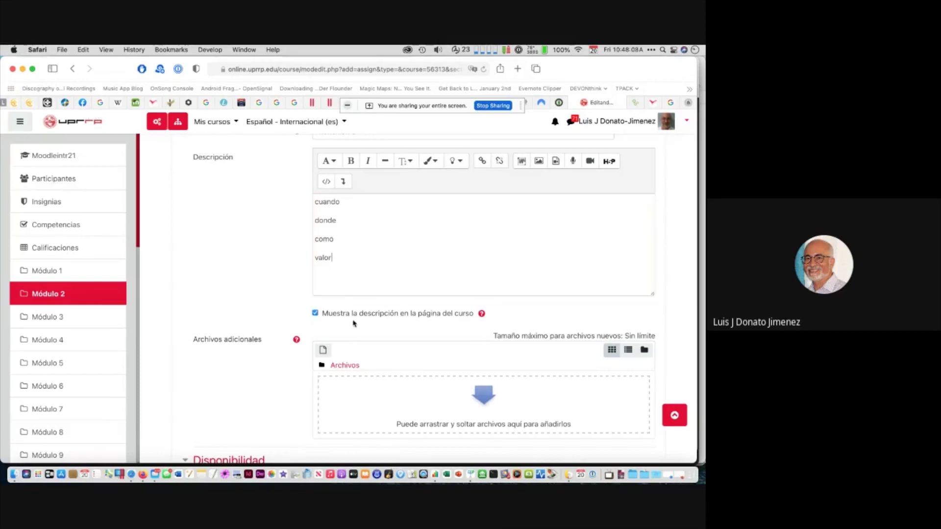
pyautogui.click(363, 256)
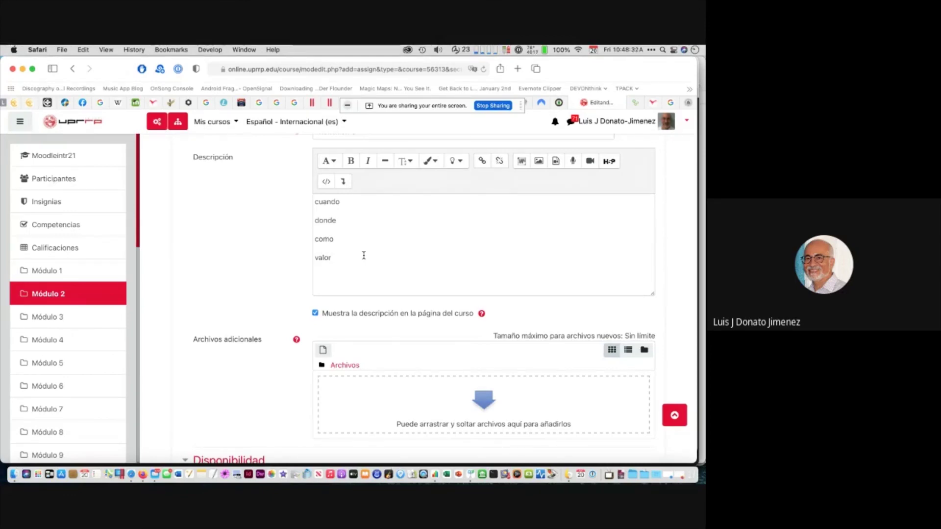
pyautogui.scroll(-3, 403, 315)
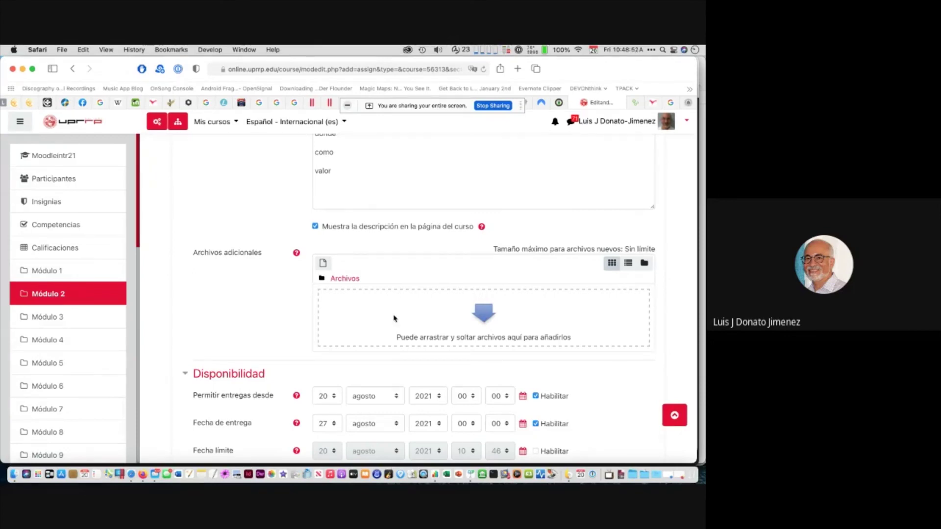
pyautogui.scroll(-3, 392, 314)
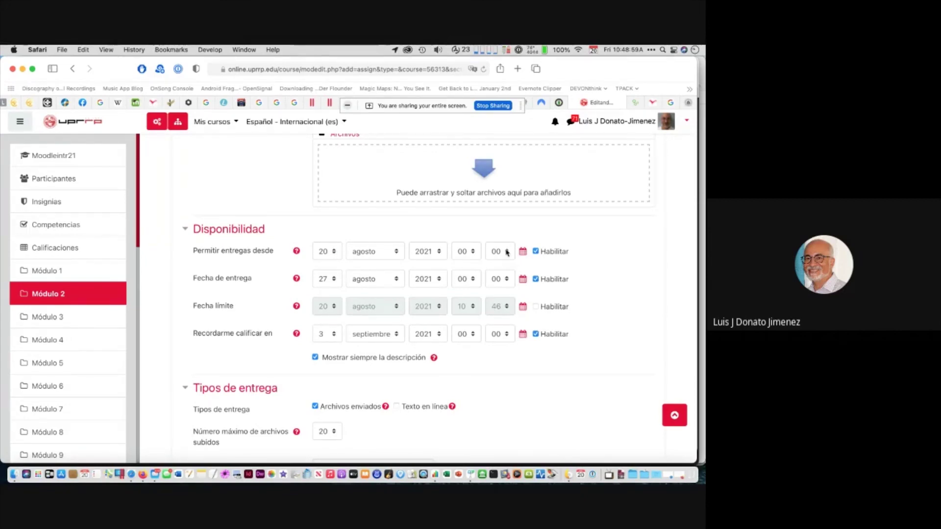
pyautogui.click(338, 254)
pyautogui.click(328, 296)
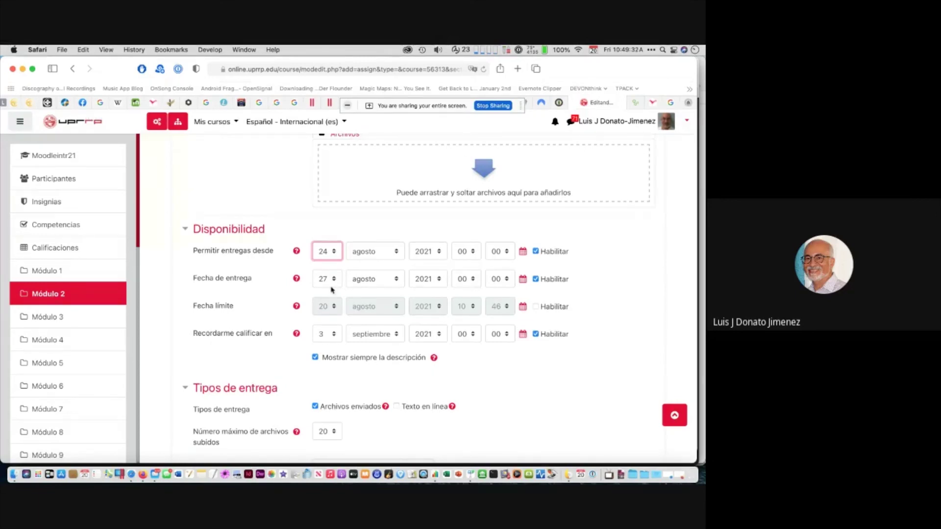
# Set the time of the Fecha de entrega to 23:59
pyautogui.click(472, 279)
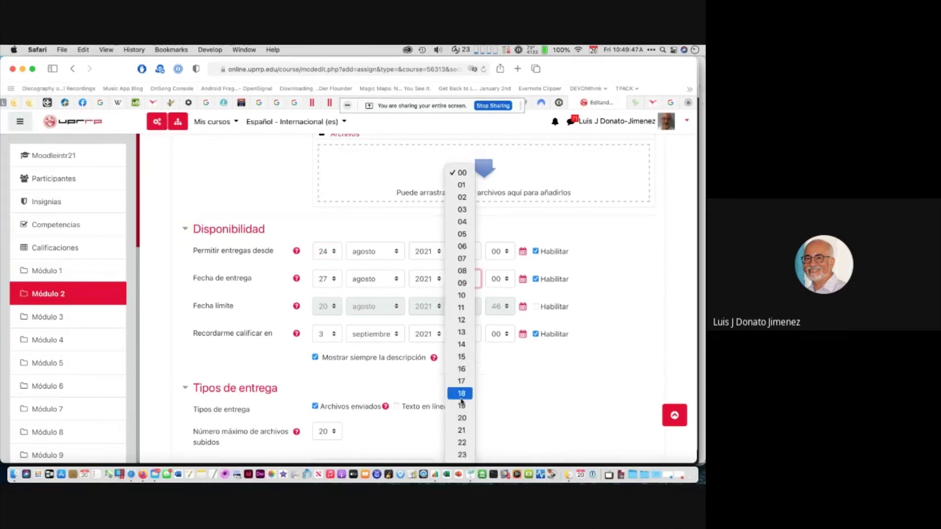
pyautogui.click(462, 455)
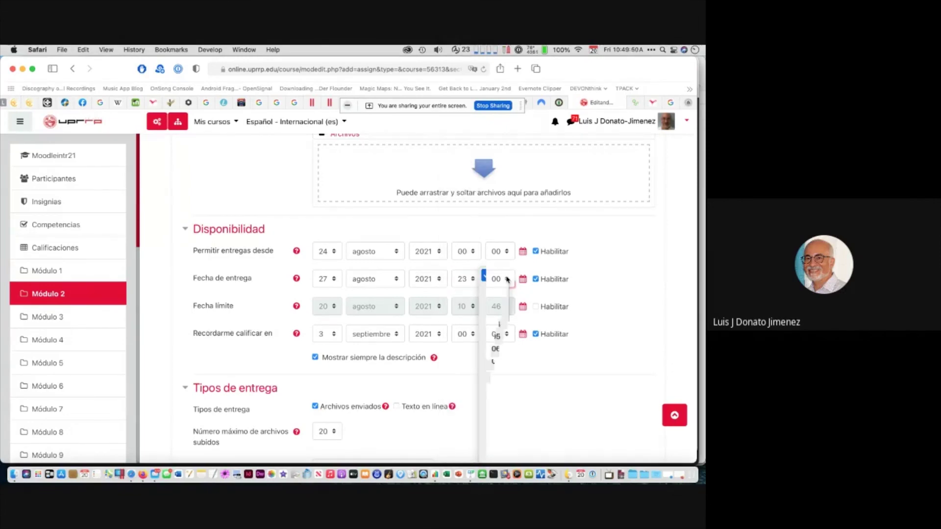
pyautogui.click(501, 279)
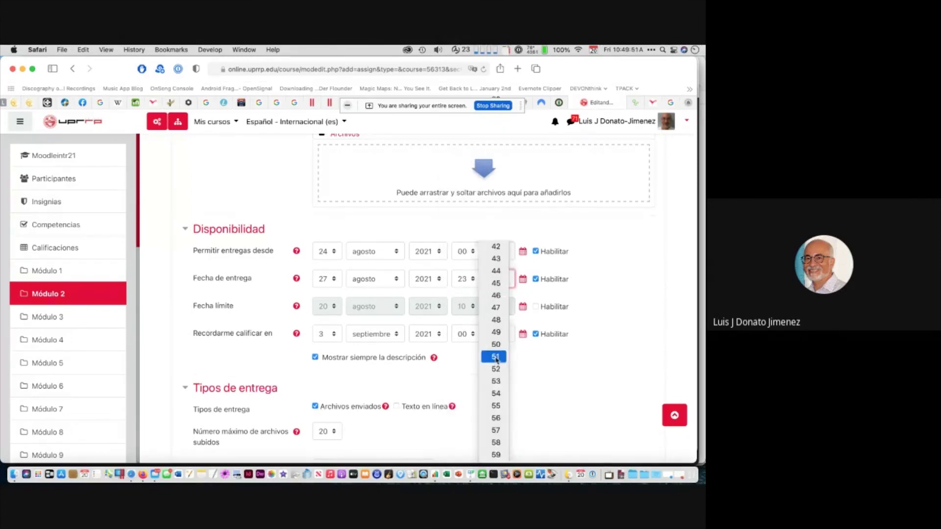
pyautogui.click(497, 455)
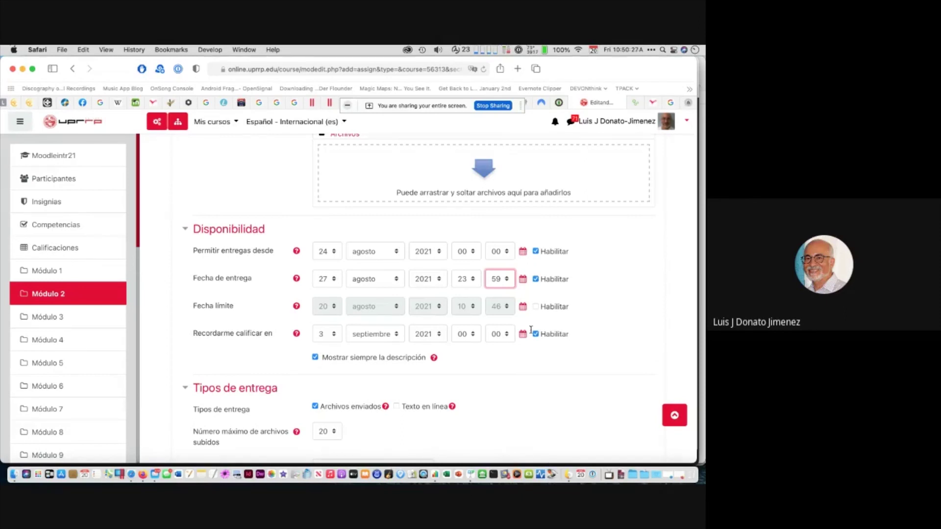
# Enable the Fecha límite and set it to 28 agosto 2021 at 08:00
pyautogui.click(536, 307)
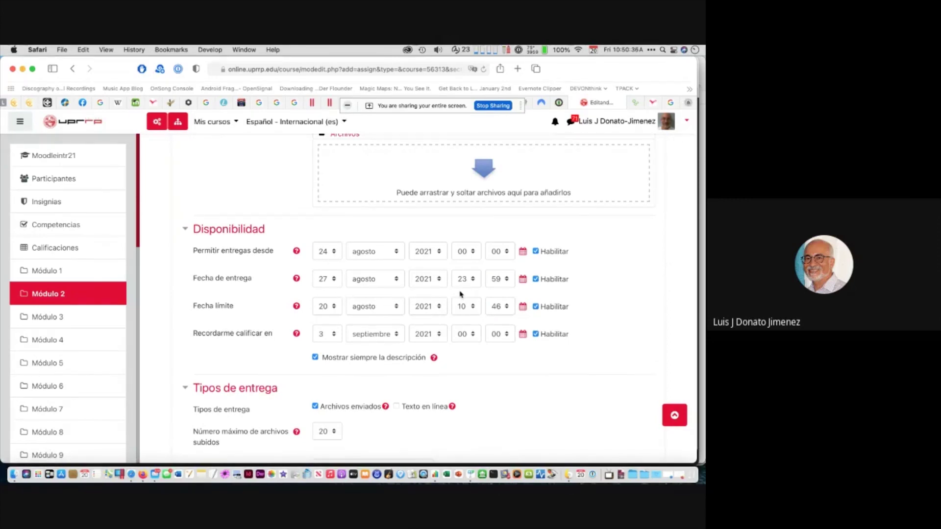
pyautogui.click(333, 308)
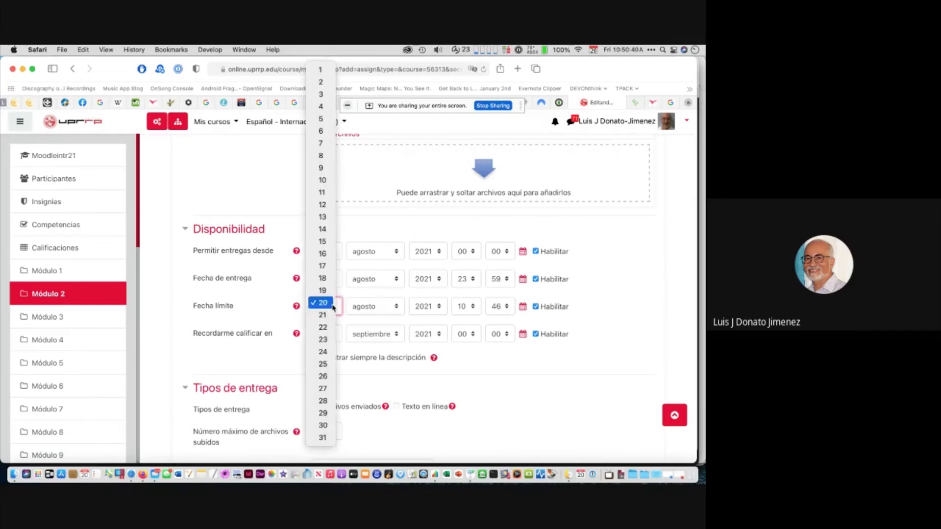
pyautogui.click(324, 401)
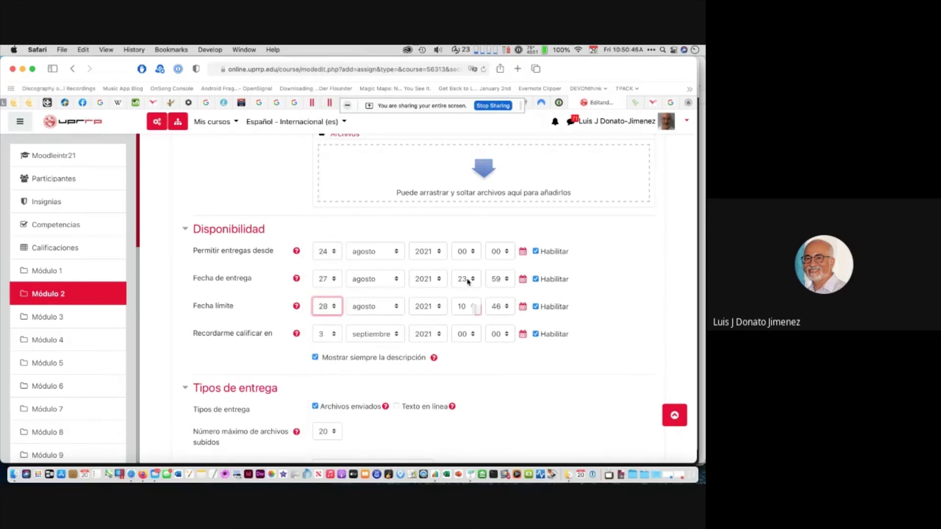
pyautogui.click(474, 306)
pyautogui.click(462, 279)
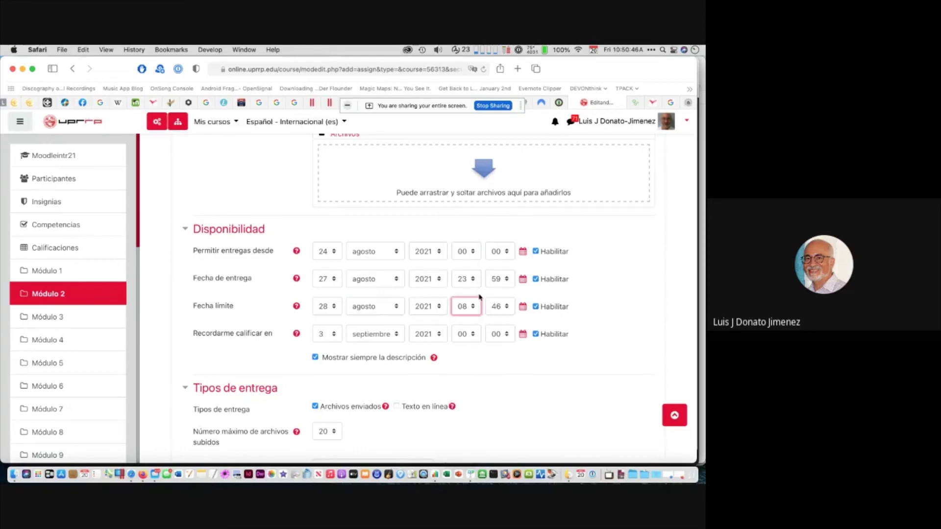
pyautogui.click(502, 312)
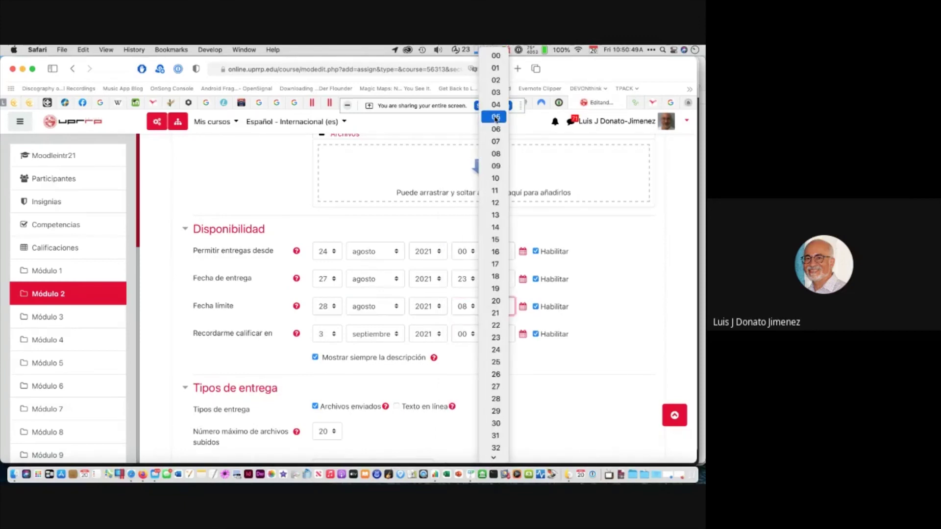
pyautogui.click(498, 60)
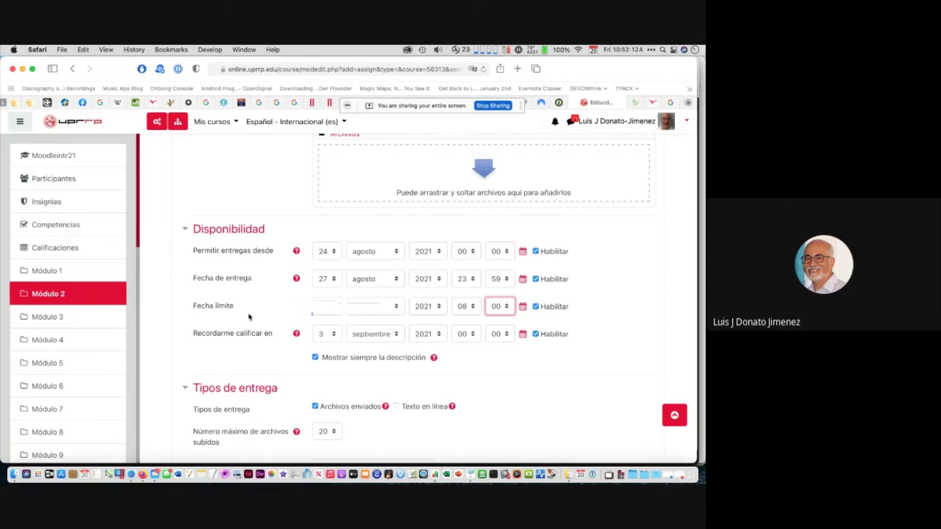
# Set the grading reminder, Recordarme calificar en, to 29 agosto 2021
pyautogui.scroll(-1, 249, 317)
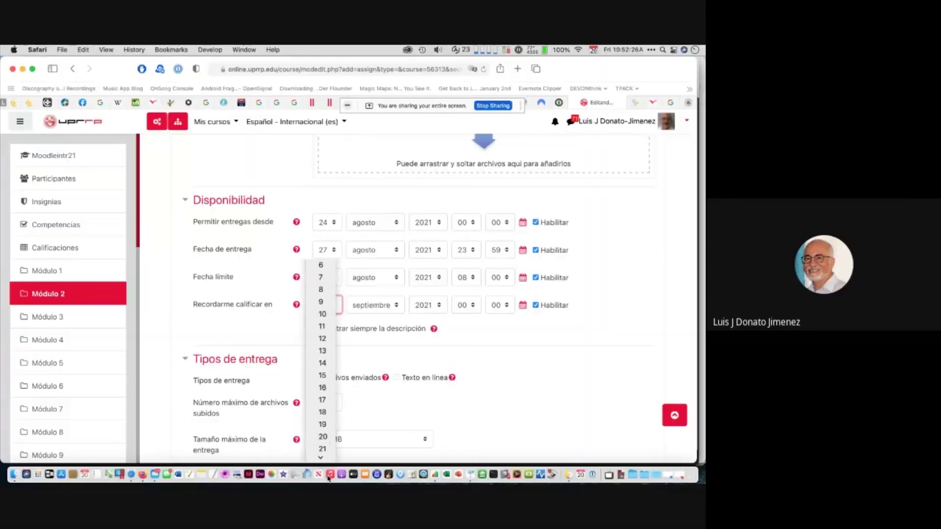
pyautogui.click(324, 431)
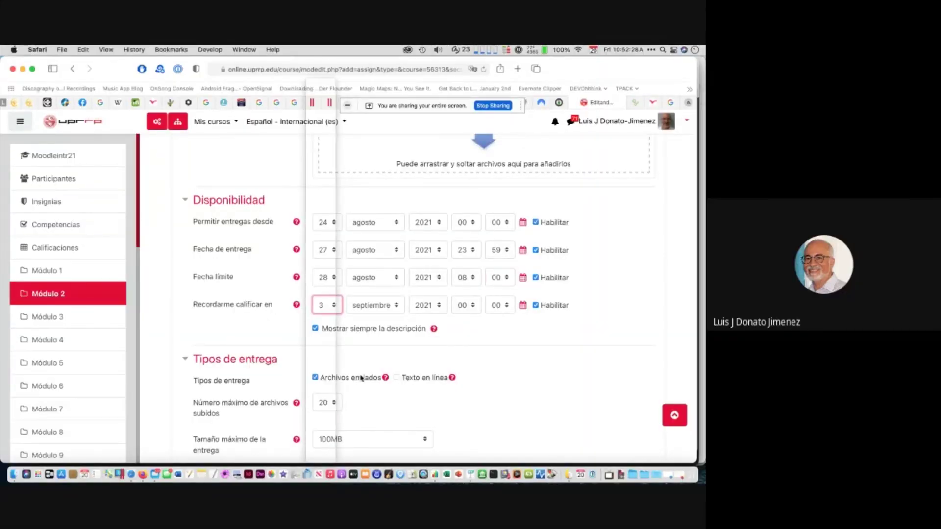
pyautogui.click(384, 305)
pyautogui.click(387, 293)
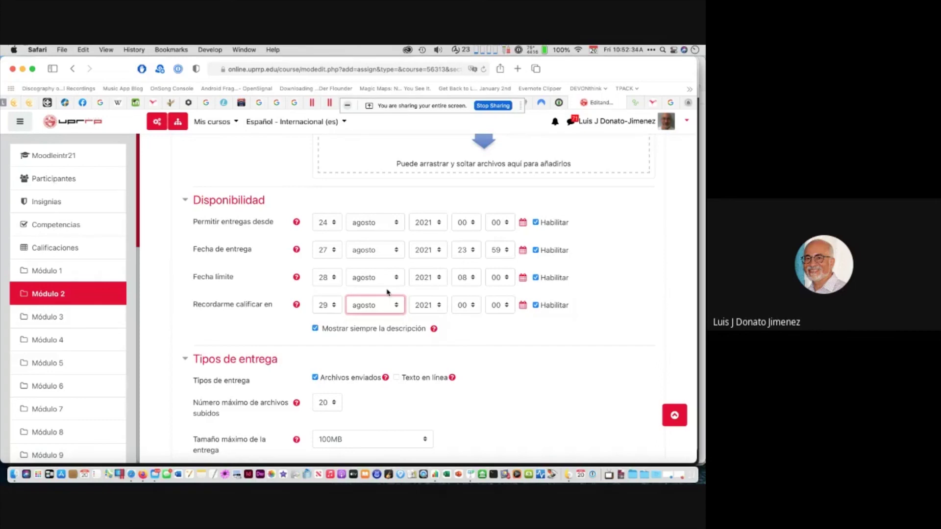
# Try Texto en línea as the only submission type and restore Archivos enviados in its place
pyautogui.scroll(-2, 339, 308)
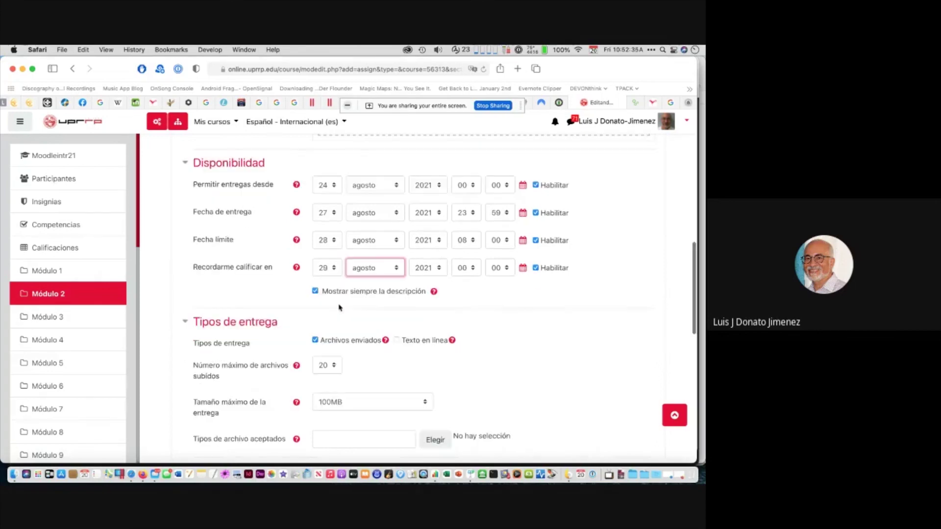
pyautogui.scroll(-8, 339, 308)
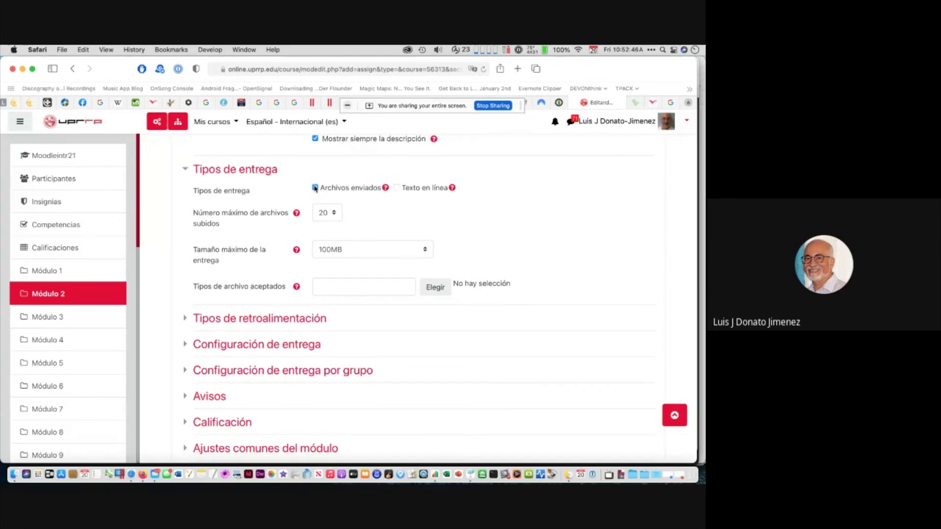
pyautogui.click(396, 189)
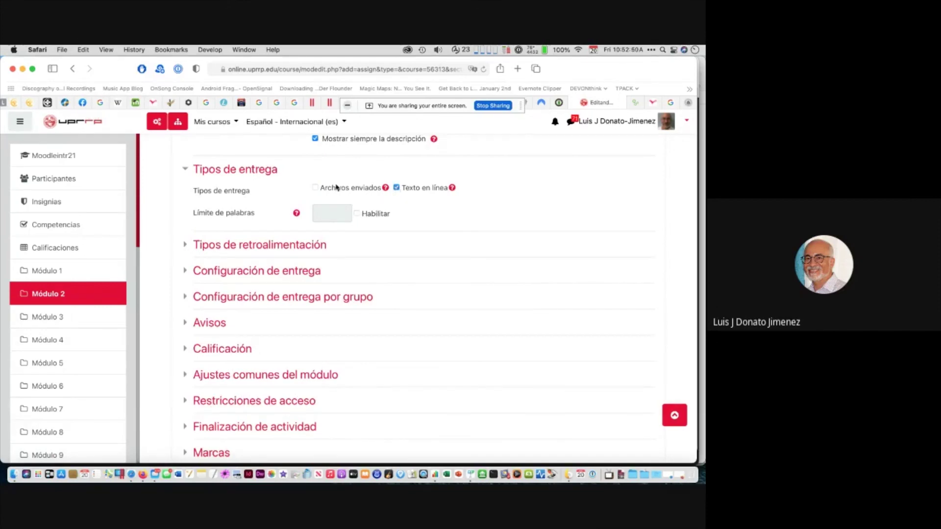
pyautogui.click(396, 187)
pyautogui.click(315, 187)
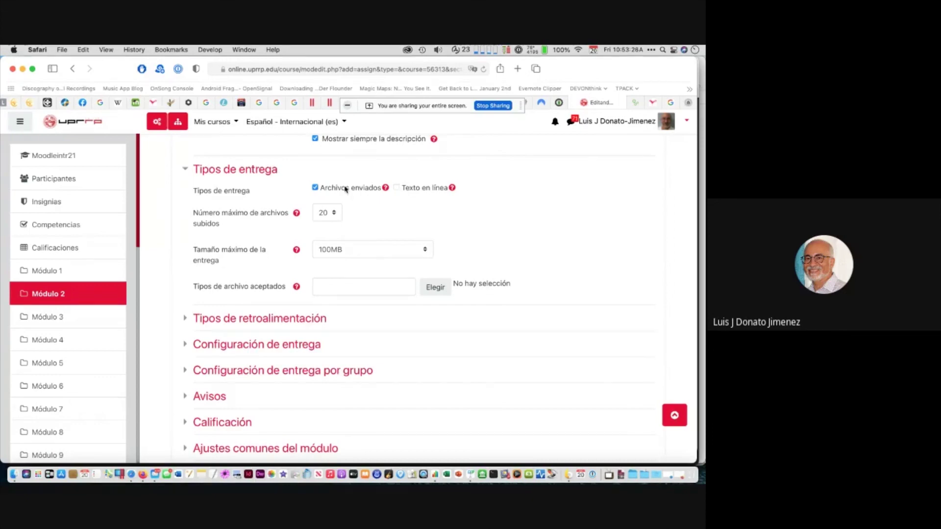
# Set the maximum number of uploaded files to 2 and review the available maximum submission sizes
pyautogui.click(330, 214)
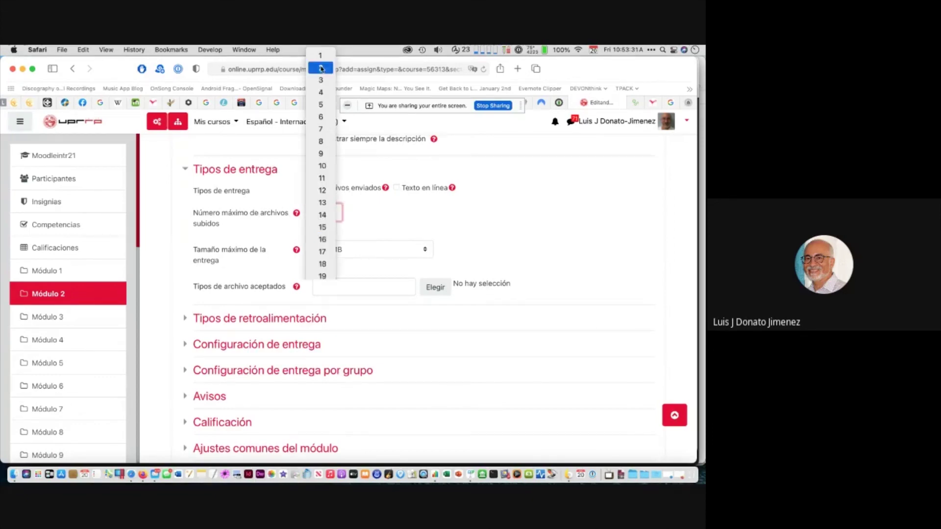
pyautogui.click(322, 69)
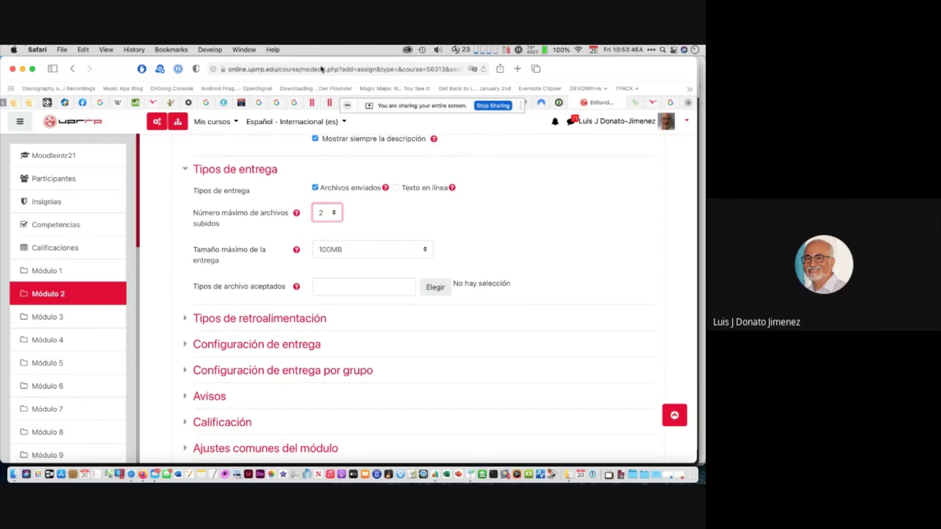
pyautogui.click(326, 210)
pyautogui.click(325, 194)
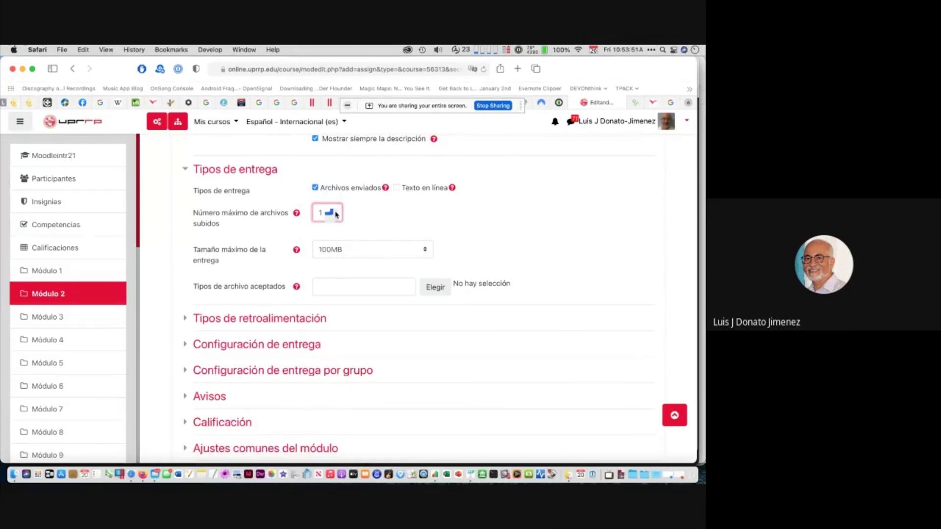
pyautogui.click(336, 215)
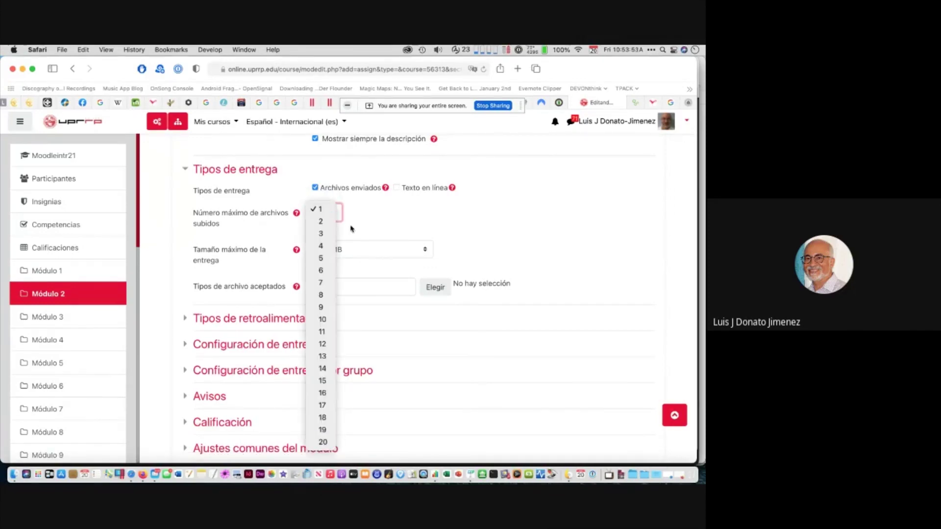
pyautogui.click(321, 222)
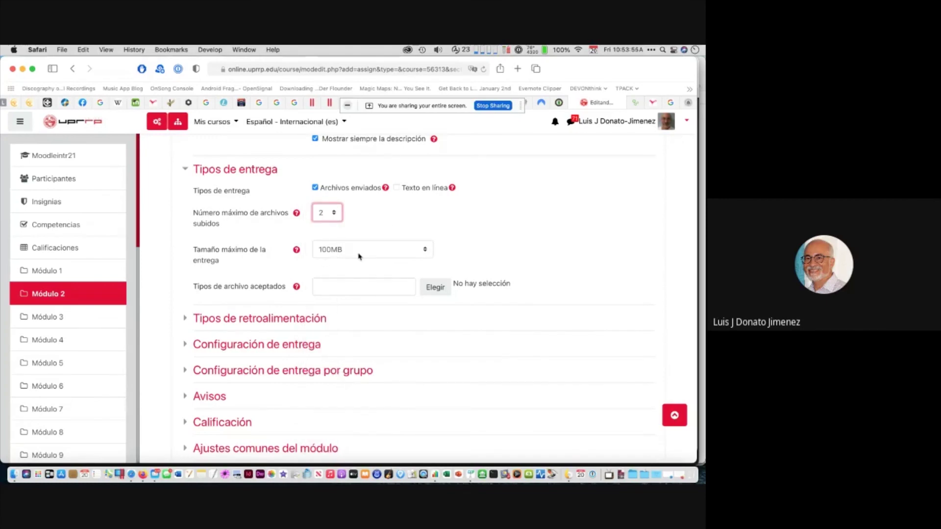
pyautogui.click(426, 252)
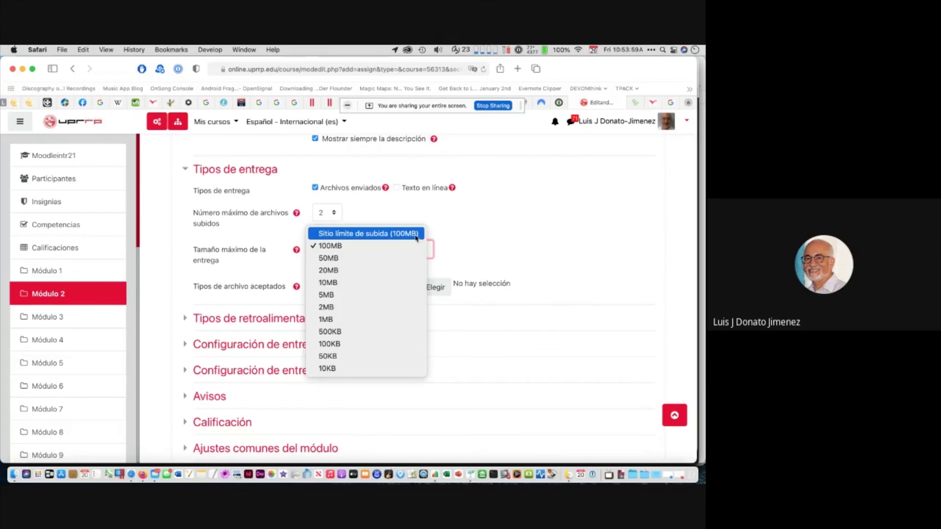
pyautogui.click(453, 233)
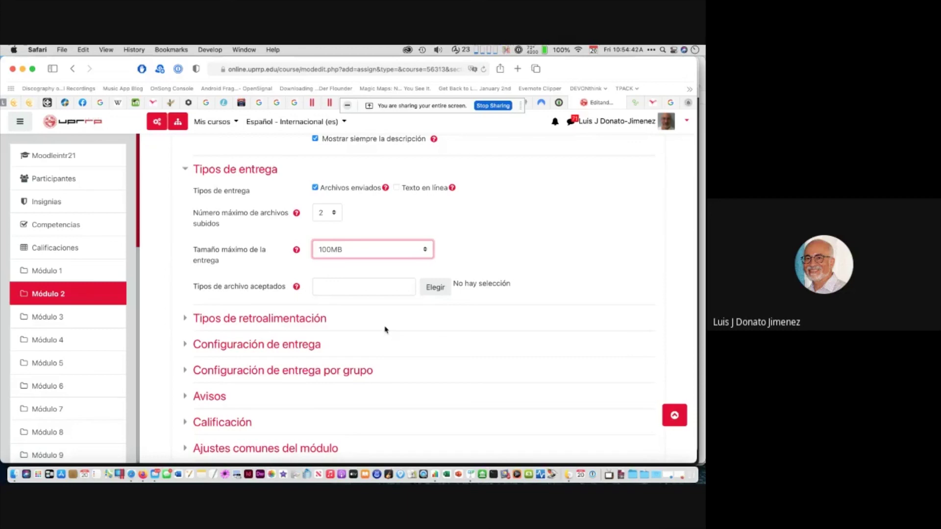
# Review the list of accepted file types for submissions and close it without choosing any
pyautogui.click(437, 290)
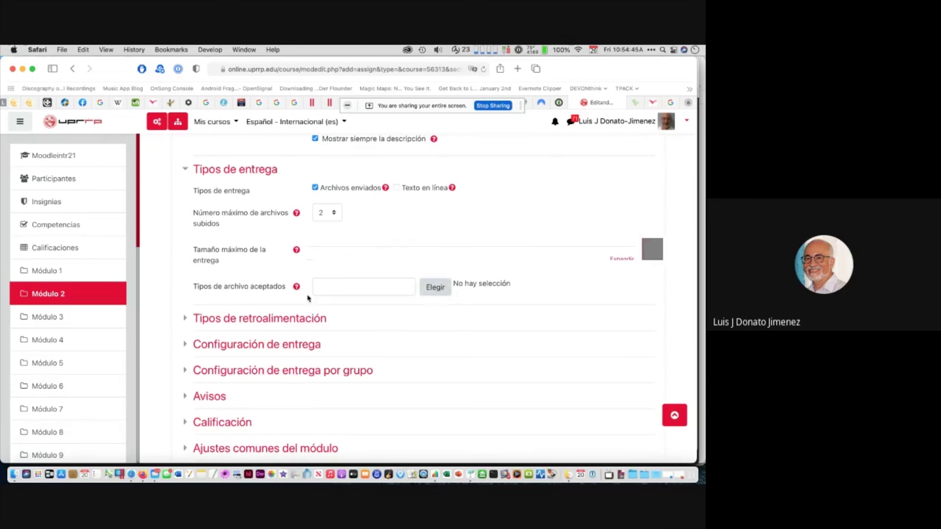
pyautogui.scroll(-8, 308, 298)
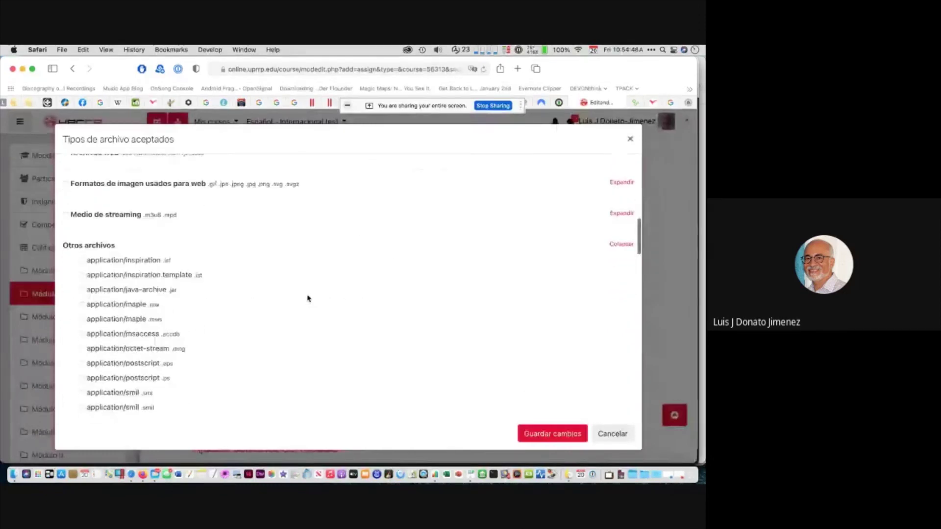
pyautogui.scroll(-3, 308, 298)
pyautogui.scroll(5, 308, 299)
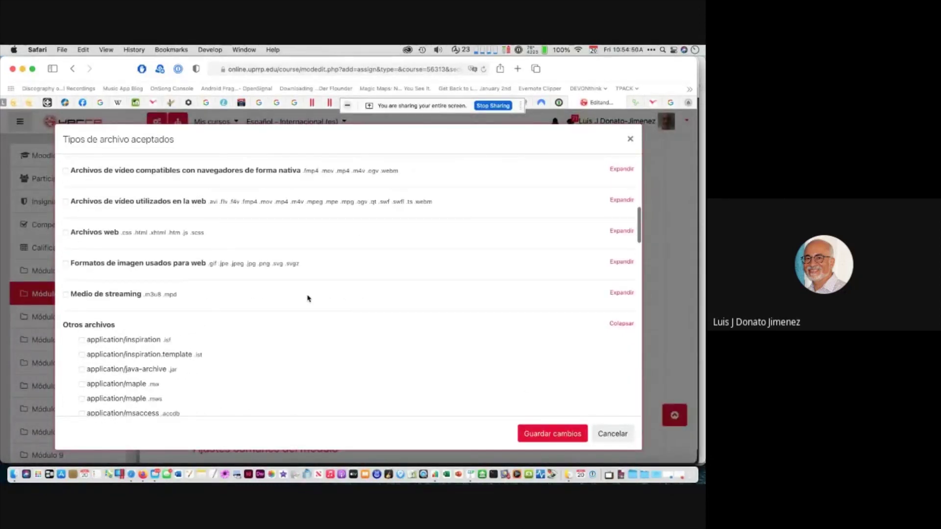
pyautogui.scroll(5, 308, 298)
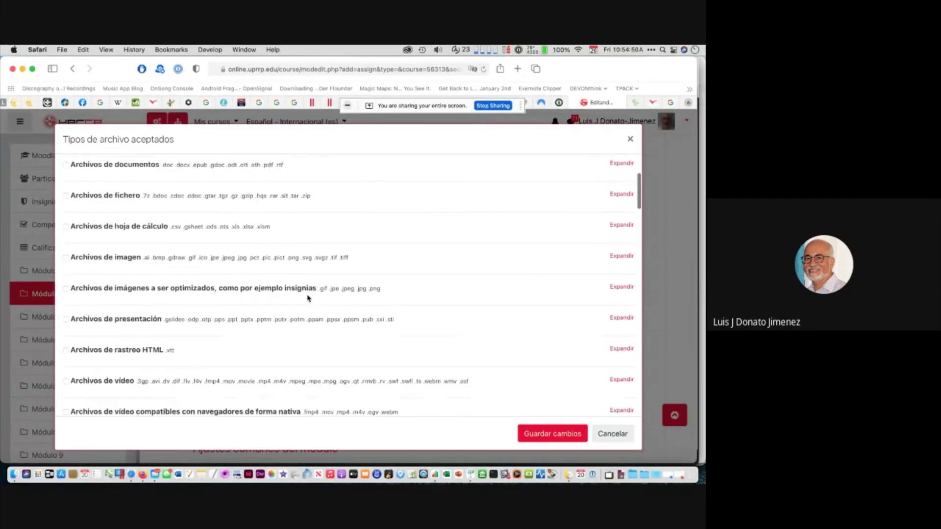
pyautogui.scroll(3, 308, 298)
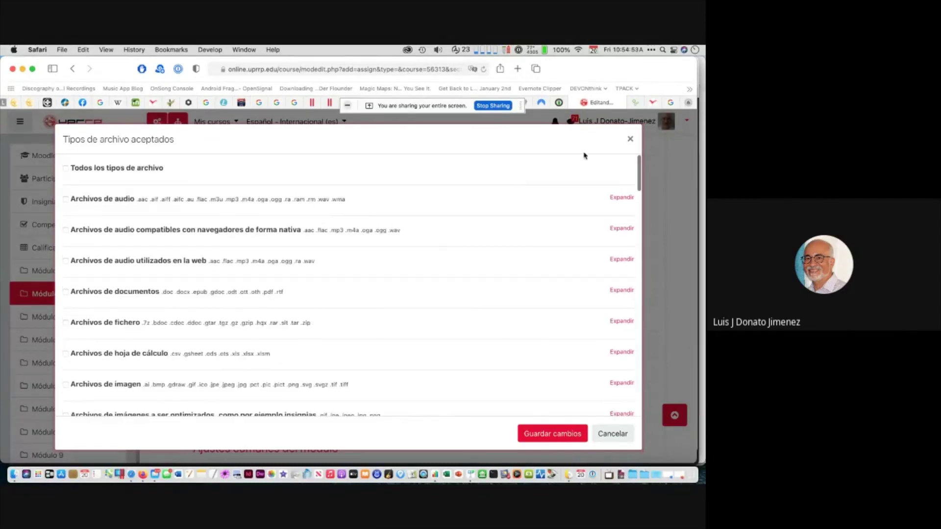
pyautogui.click(630, 140)
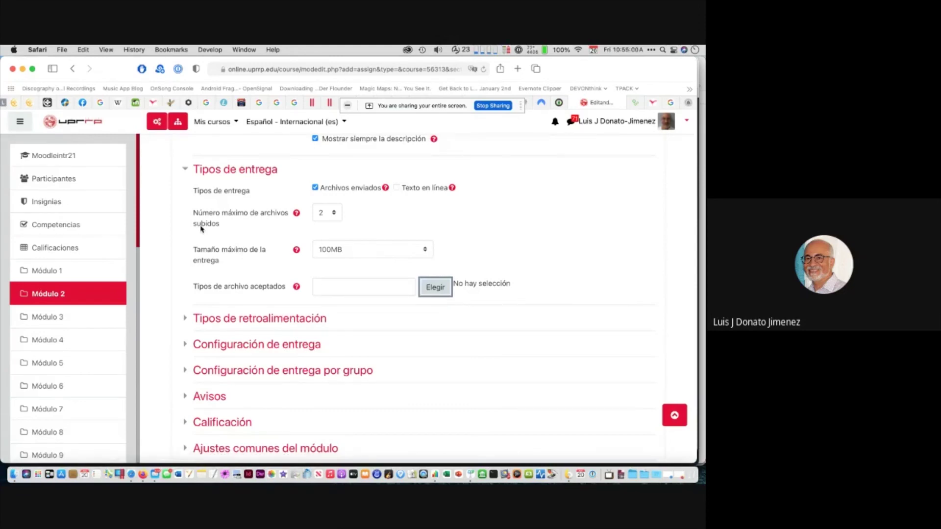
# Enable Archivos de retroalimentación among the feedback types for the assignment
pyautogui.click(183, 171)
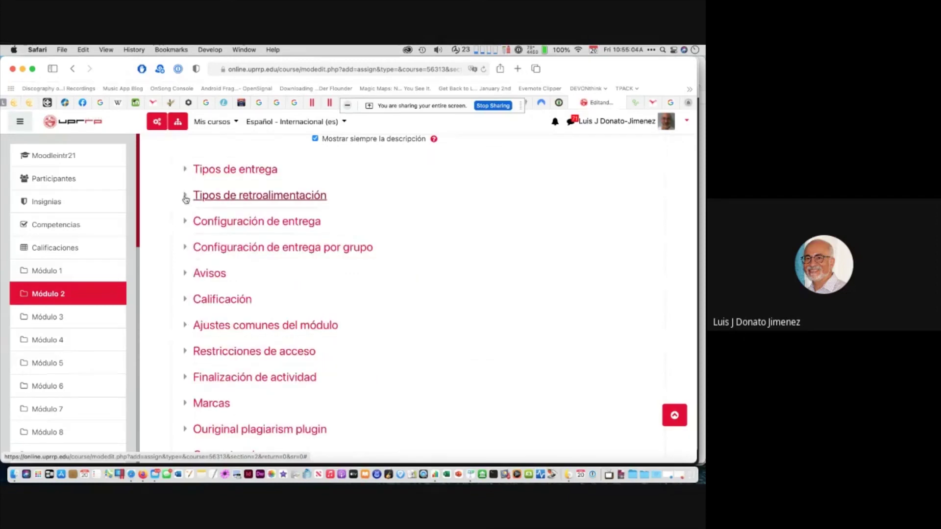
pyautogui.click(185, 196)
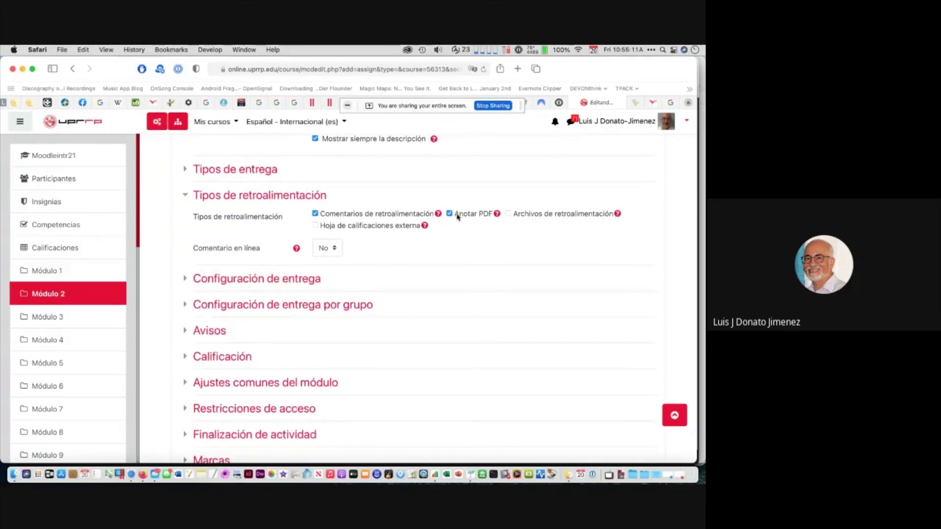
pyautogui.click(508, 214)
pyautogui.scroll(-1, 397, 262)
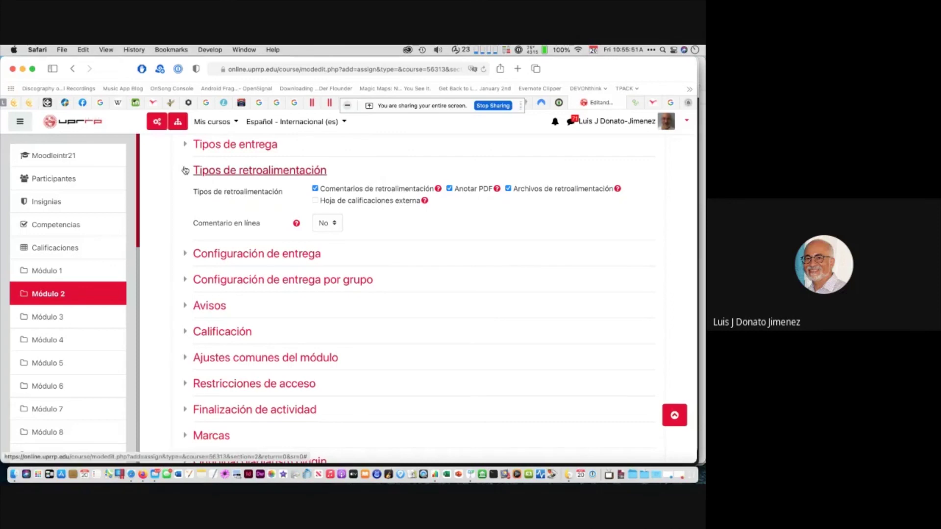
pyautogui.click(186, 170)
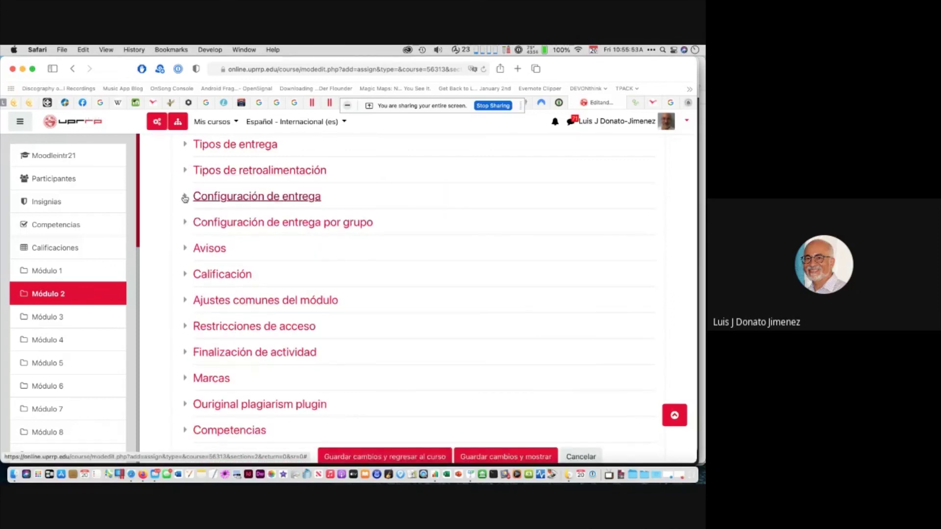
# Review the Configuración de entrega settings and the Entrega por grupos options, leaving group submission at No
pyautogui.click(185, 198)
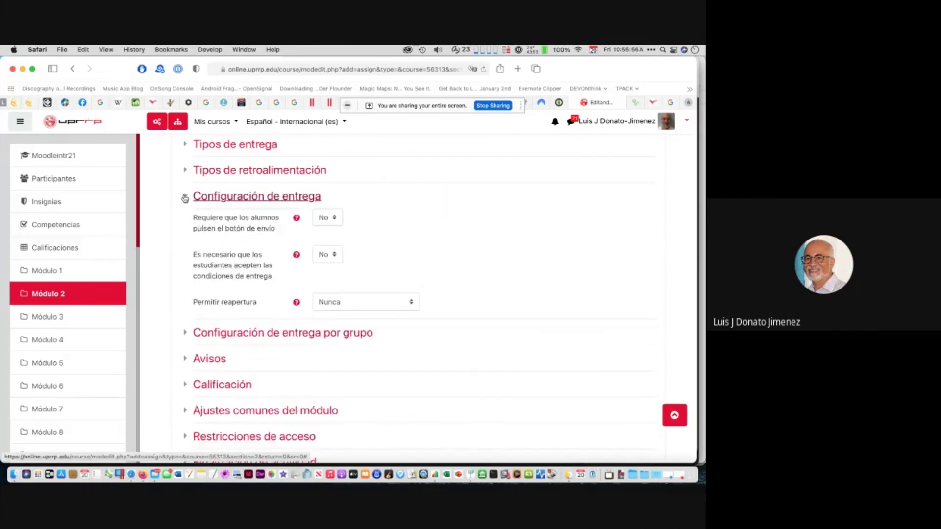
pyautogui.click(185, 197)
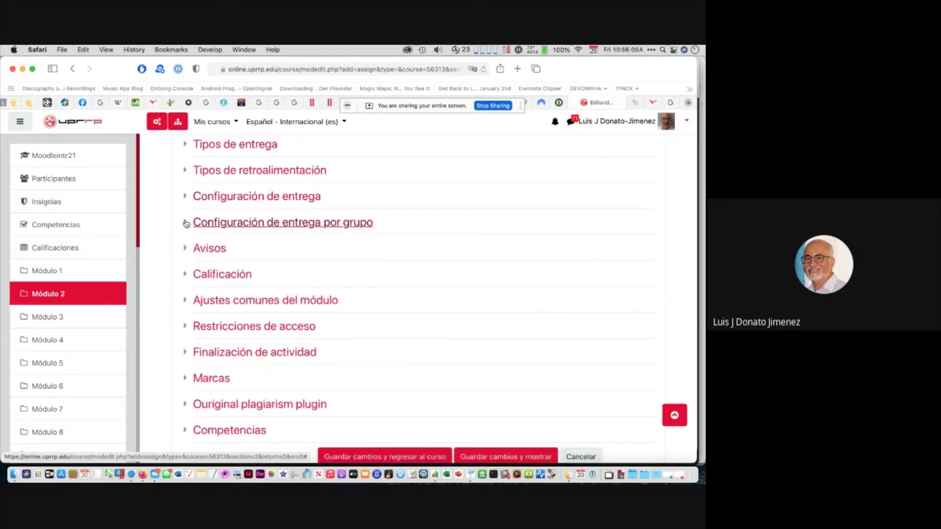
pyautogui.click(186, 224)
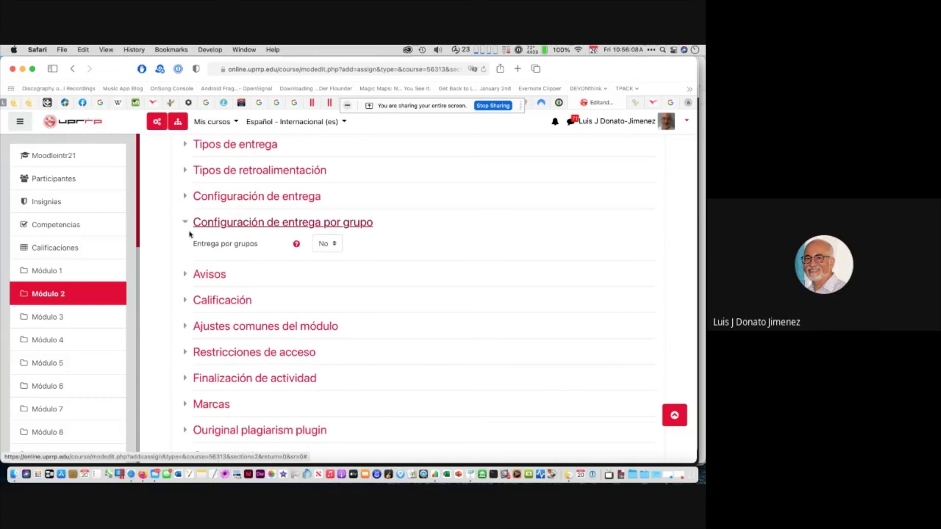
pyautogui.click(335, 245)
pyautogui.click(324, 244)
pyautogui.click(185, 224)
# Set the Avisos default value for "Notificar a los estudiantes" to No
pyautogui.click(185, 250)
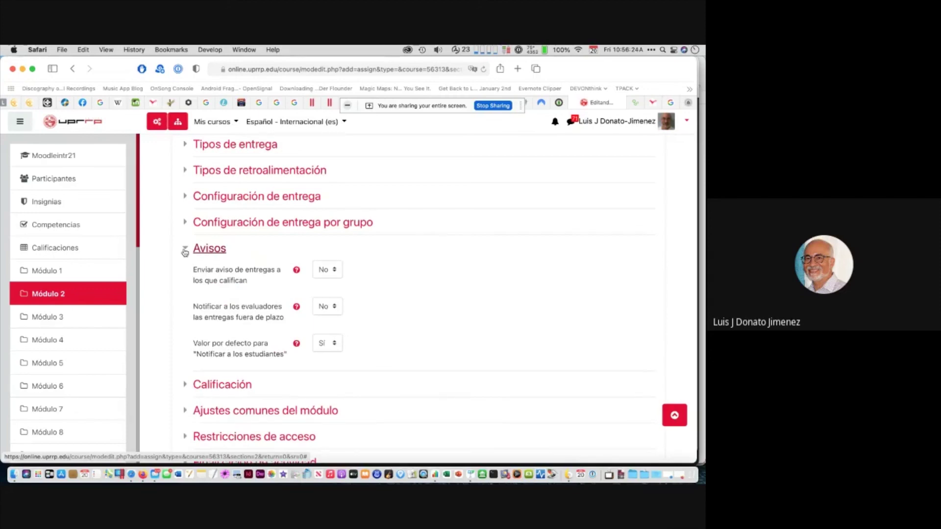
pyautogui.scroll(-3, 225, 281)
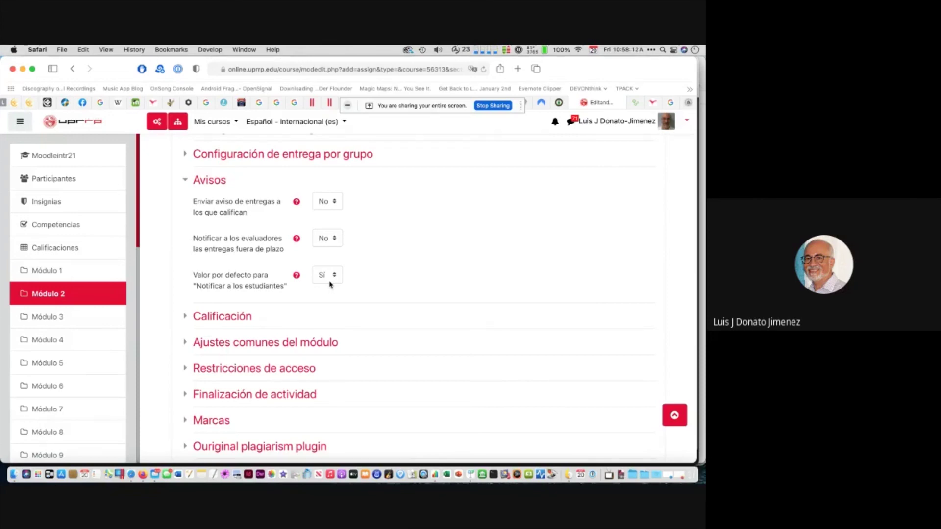
pyautogui.click(330, 282)
pyautogui.click(328, 261)
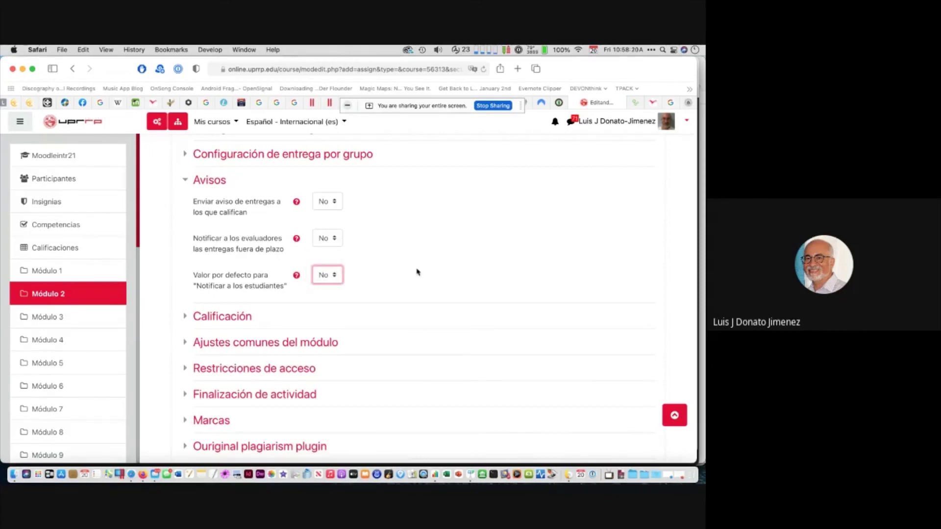
pyautogui.click(185, 181)
# Set the assignment's Calificación máxima to 30 points
pyautogui.click(222, 206)
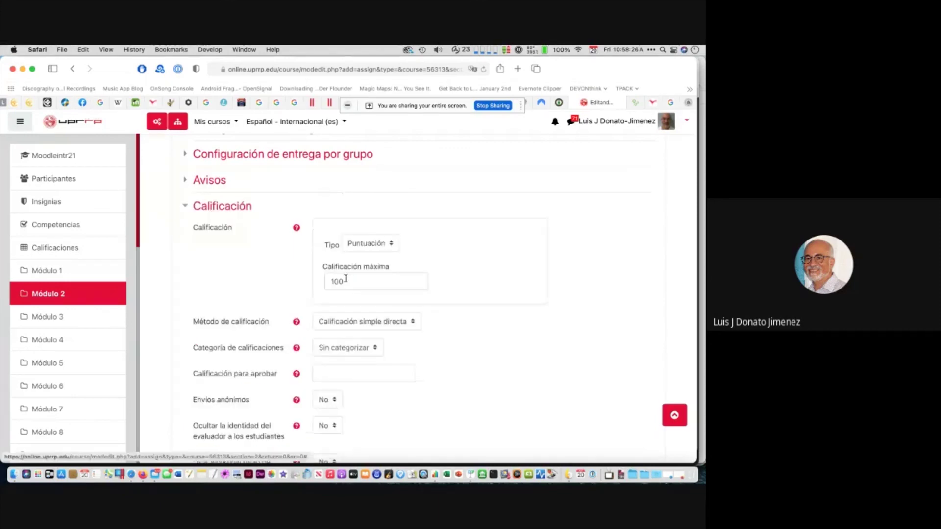
pyautogui.moveTo(346, 278); pyautogui.dragTo(321, 282)
pyautogui.write('30')
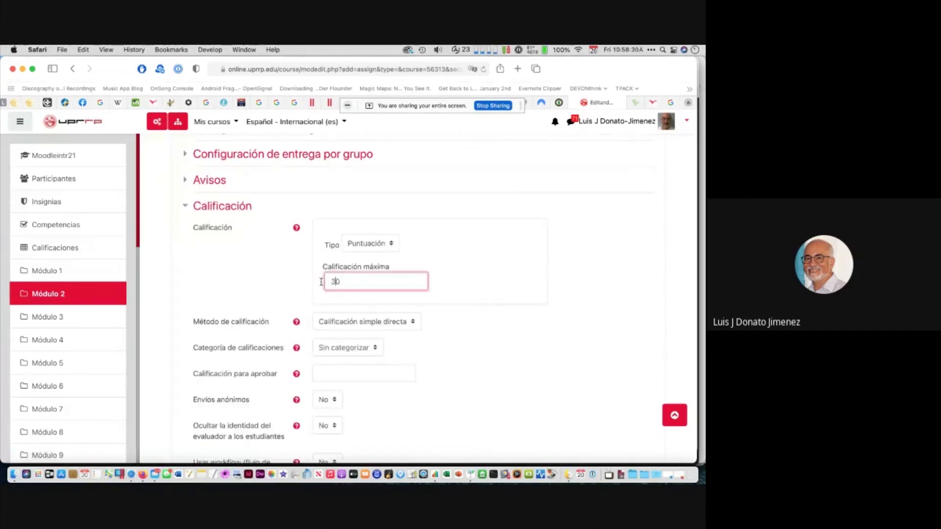
# Review the available grading methods and grade categories, plus the remaining Calificación settings, without changing them
pyautogui.scroll(-2, 424, 284)
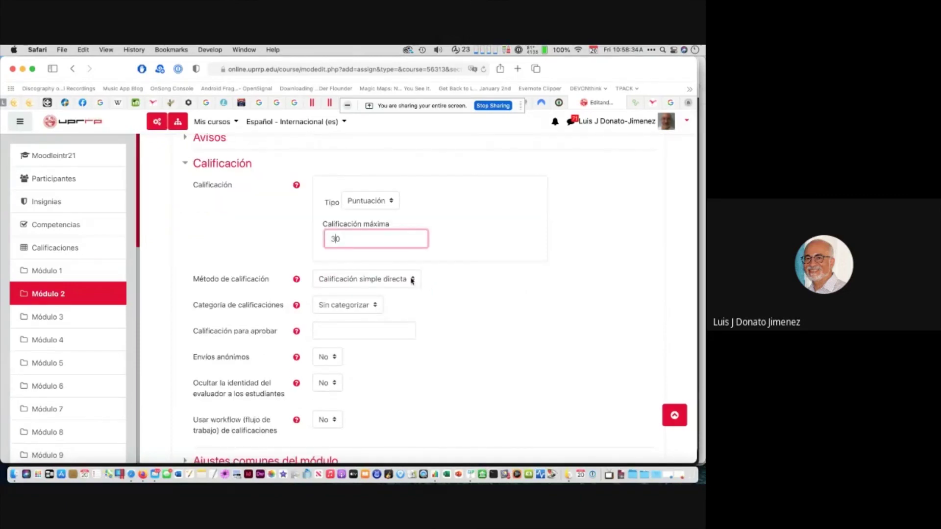
pyautogui.click(412, 281)
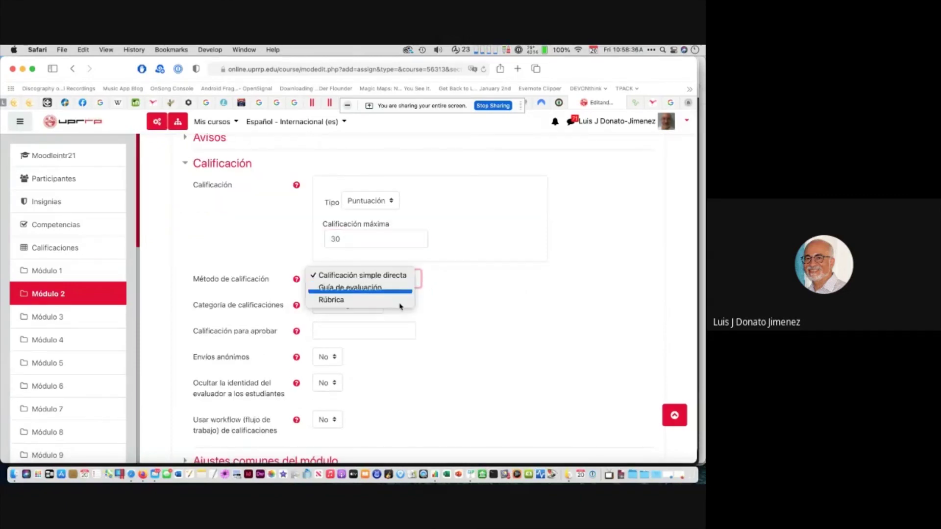
pyautogui.click(448, 294)
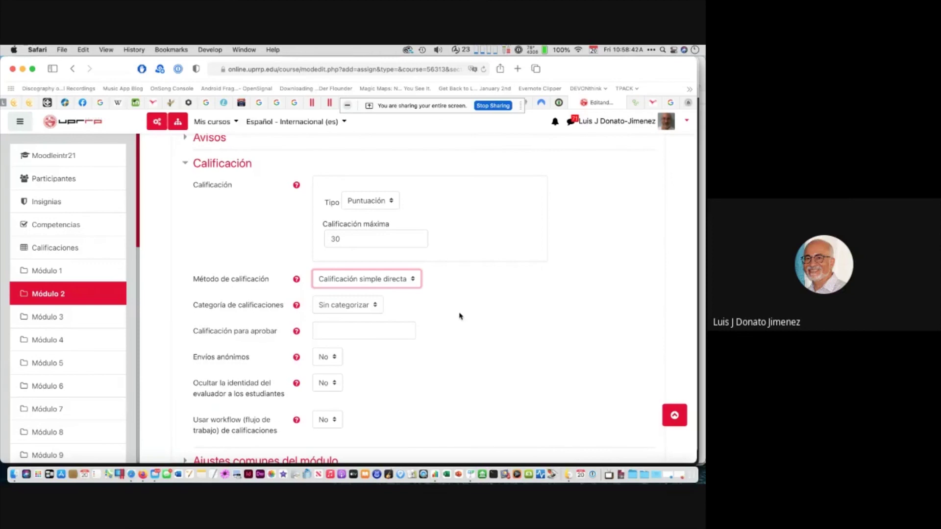
pyautogui.scroll(-1, 458, 315)
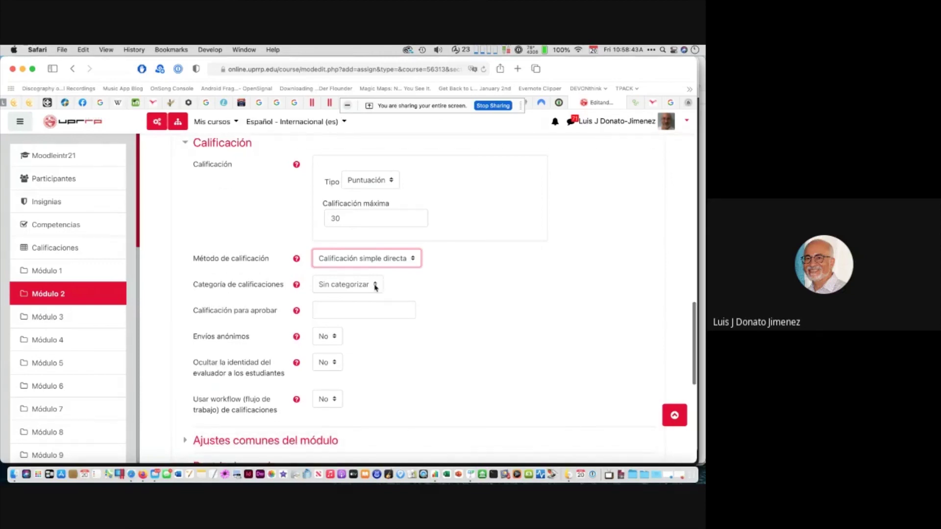
pyautogui.press('Tab')
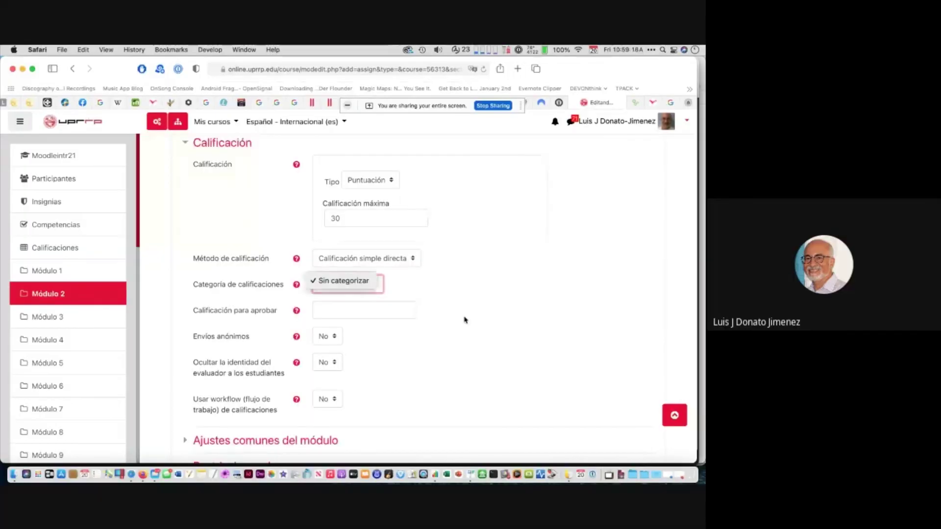
pyautogui.press('Return')
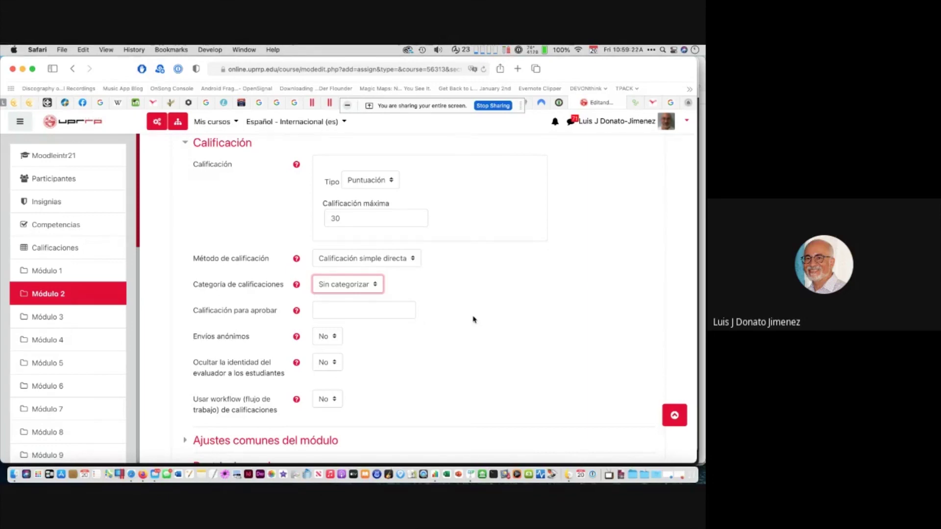
pyautogui.scroll(-3, 473, 320)
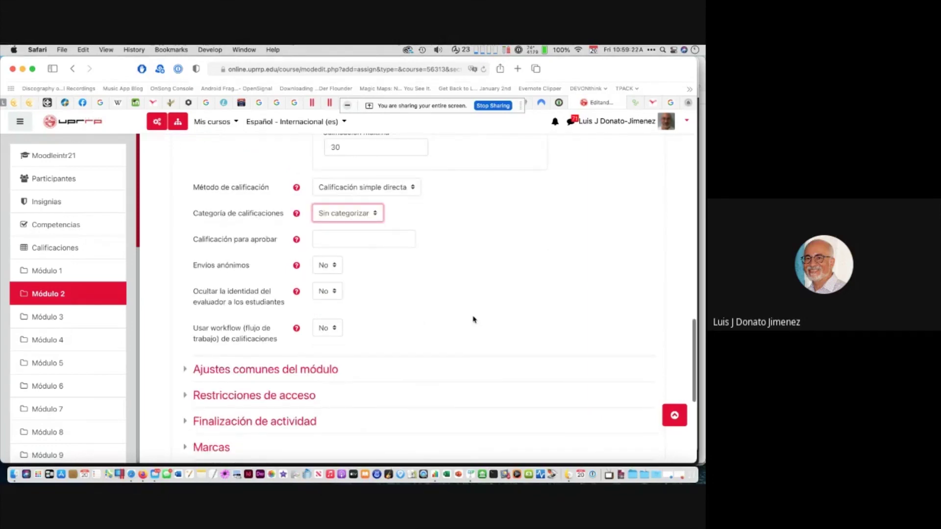
pyautogui.scroll(-3, 472, 319)
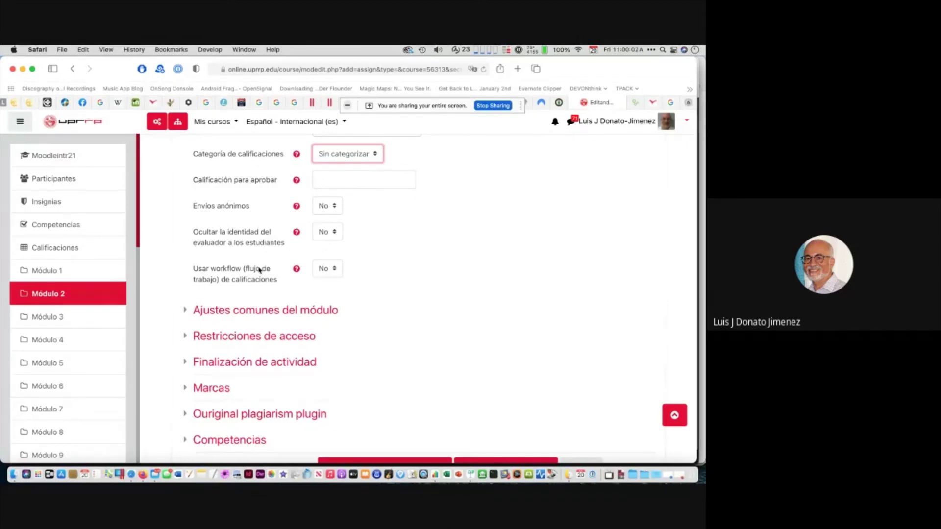
pyautogui.scroll(3, 260, 270)
pyautogui.scroll(-5, 258, 267)
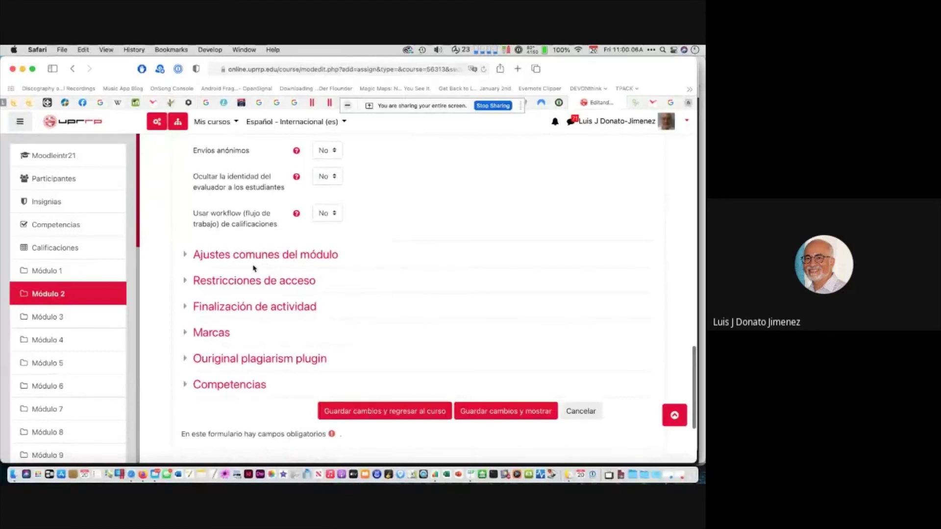
# Check the Ajustes comunes del módulo and Restricciones de acceso settings, and save the assignment, returning to the course
pyautogui.click(254, 265)
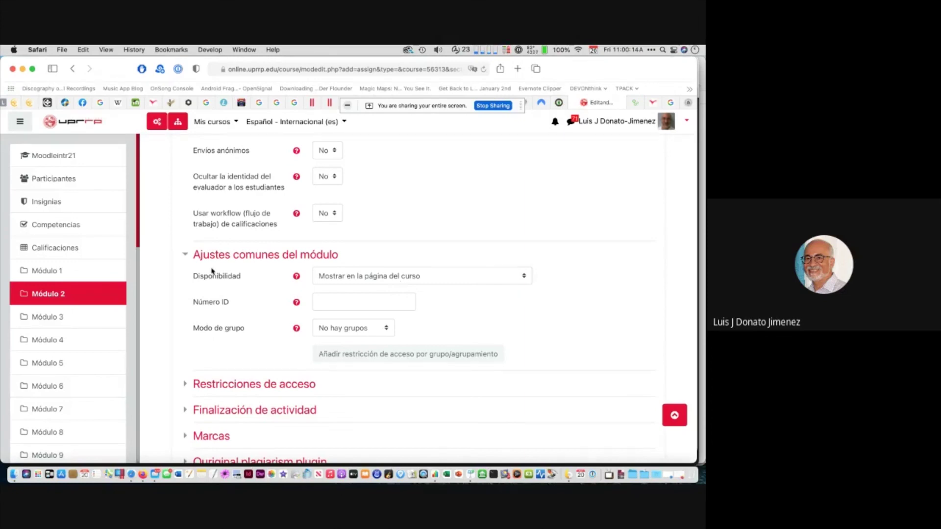
pyautogui.click(185, 255)
pyautogui.click(185, 283)
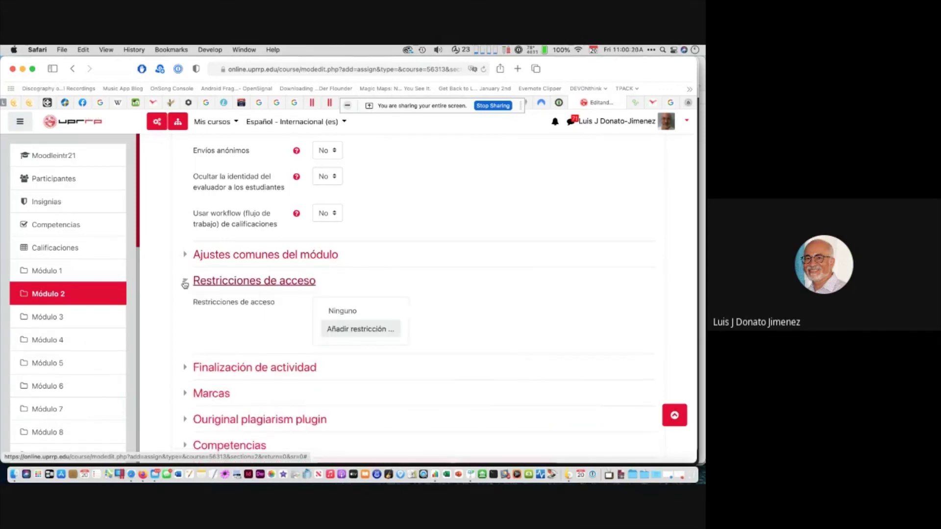
pyautogui.click(183, 309)
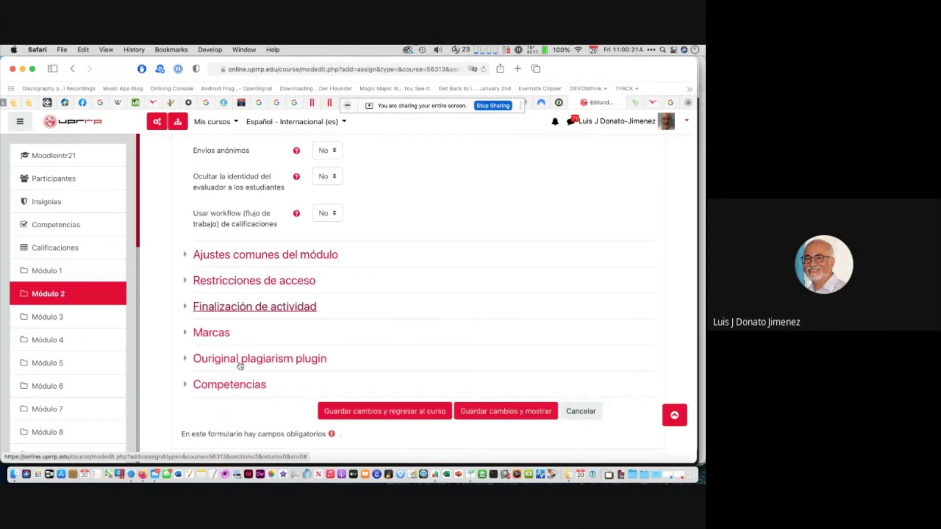
pyautogui.click(399, 414)
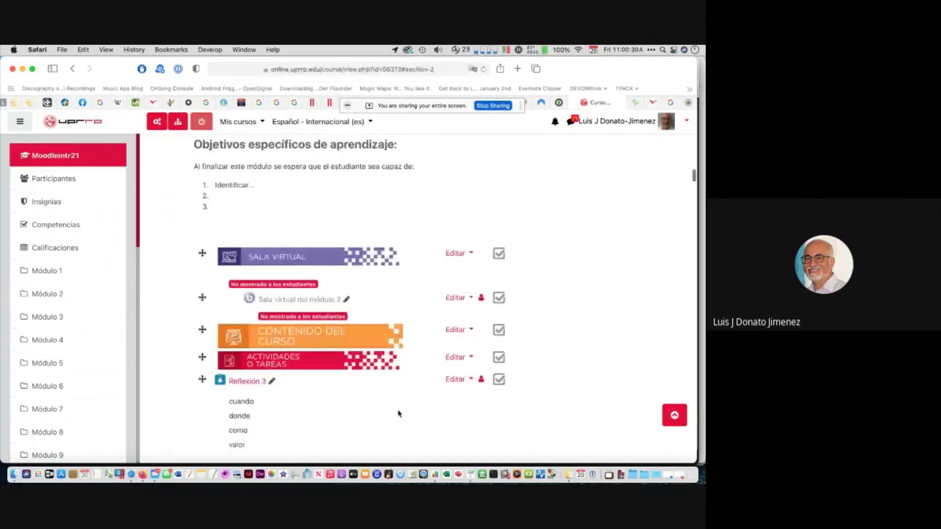
# Indent the Reflexión 3 activity in Módulo 2 two levels to the right
pyautogui.scroll(-2, 399, 414)
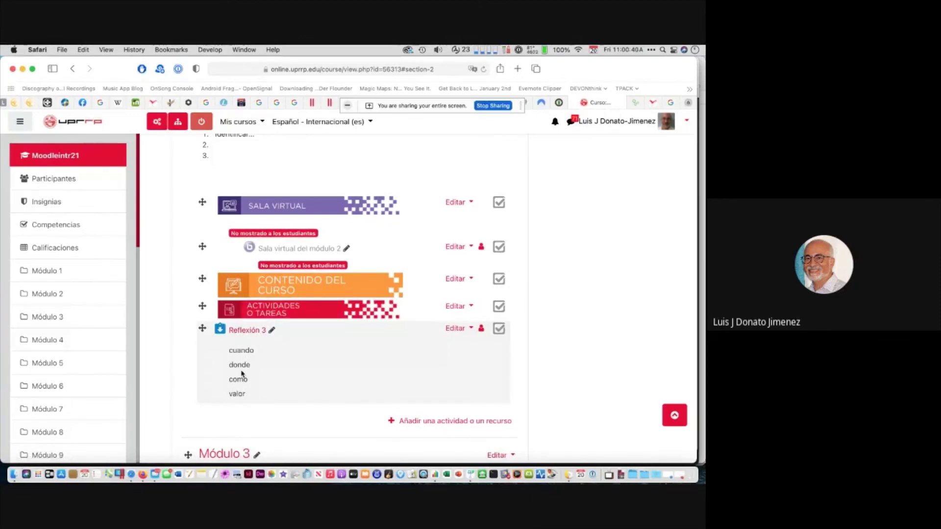
pyautogui.click(457, 330)
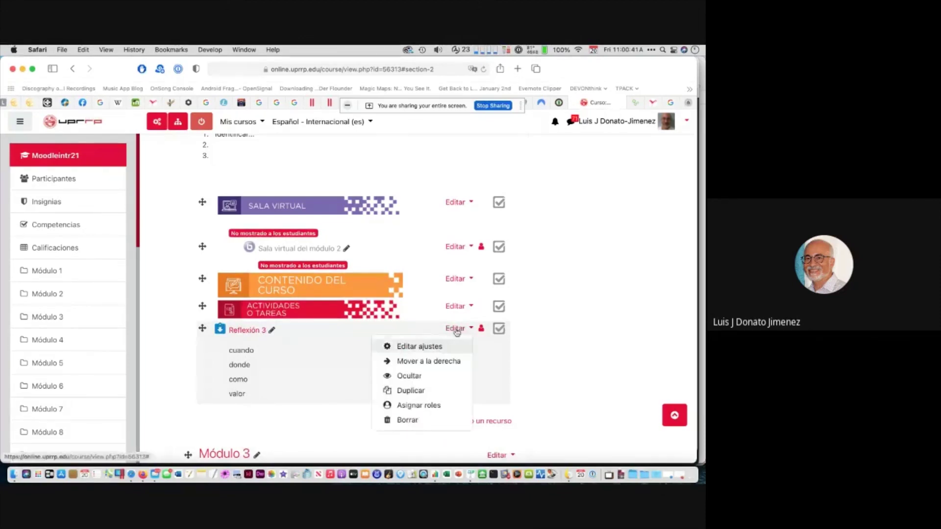
pyautogui.click(420, 362)
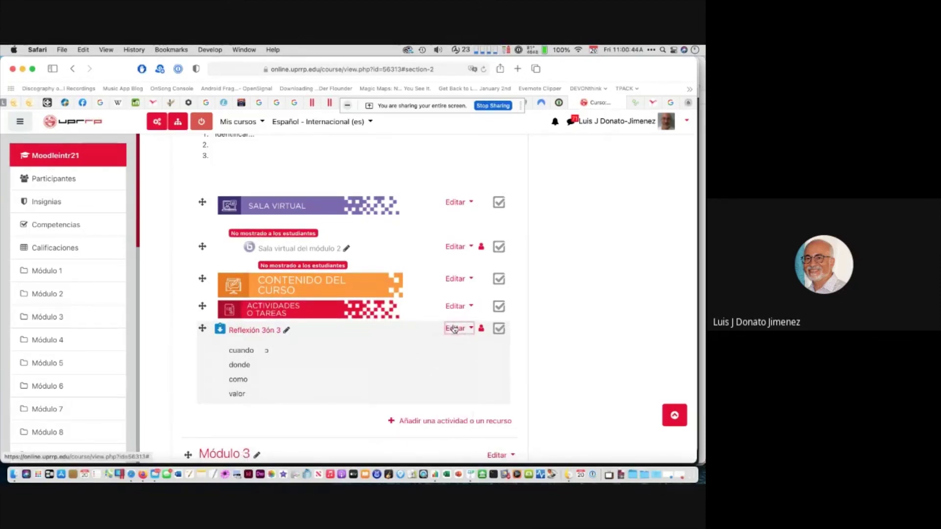
pyautogui.click(453, 328)
pyautogui.click(431, 362)
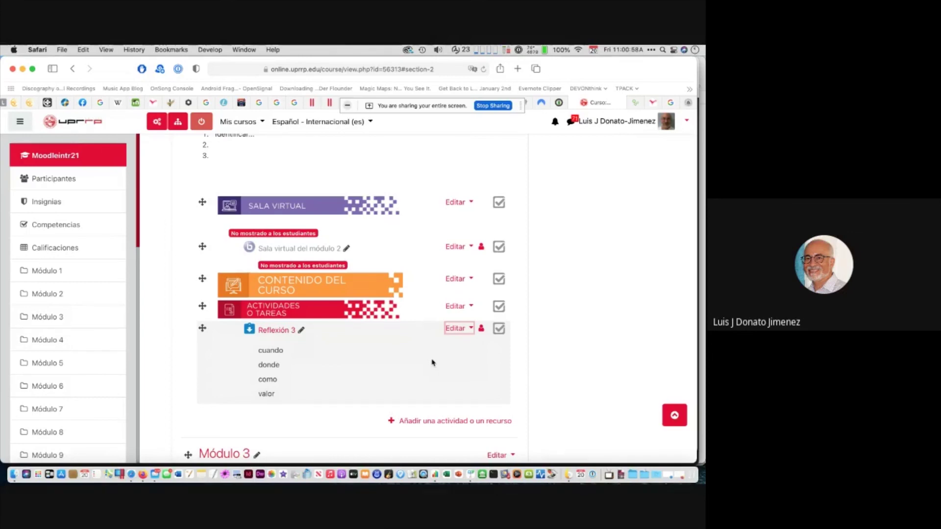
pyautogui.press('super+Tab')
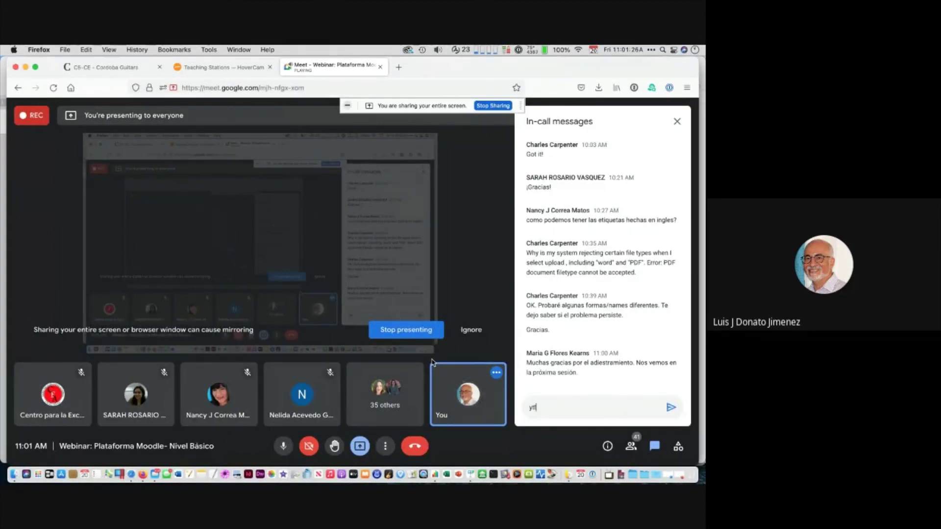
pyautogui.write('https://www.youtube.com/channel/UCjwqnB606MADcNt-r_eUBSA')
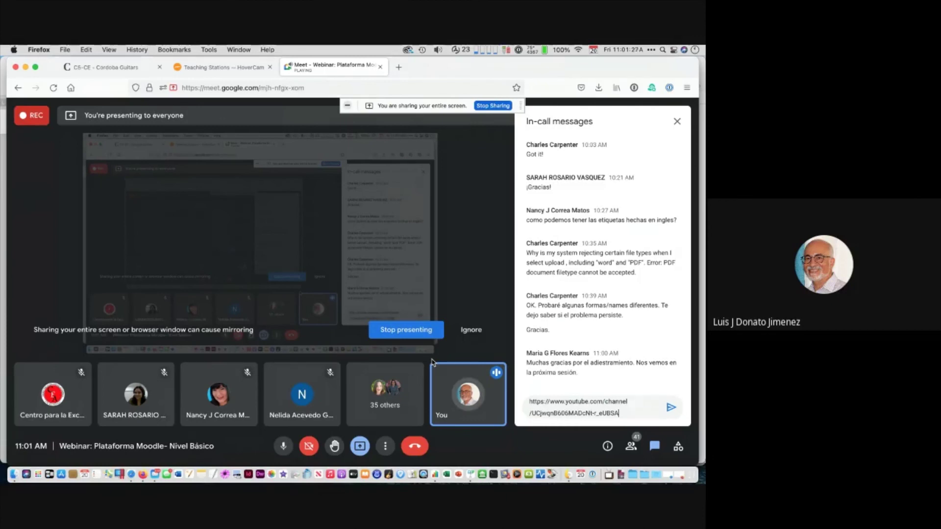
pyautogui.press('Return')
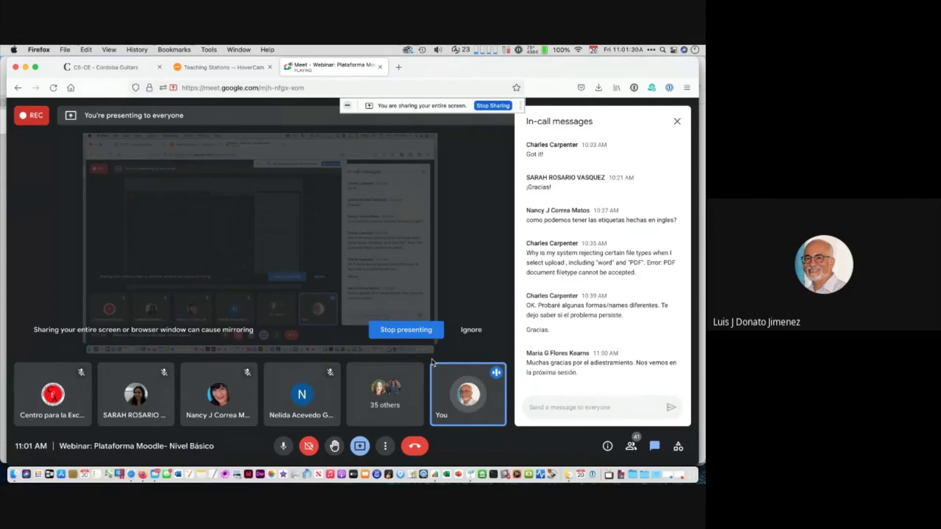